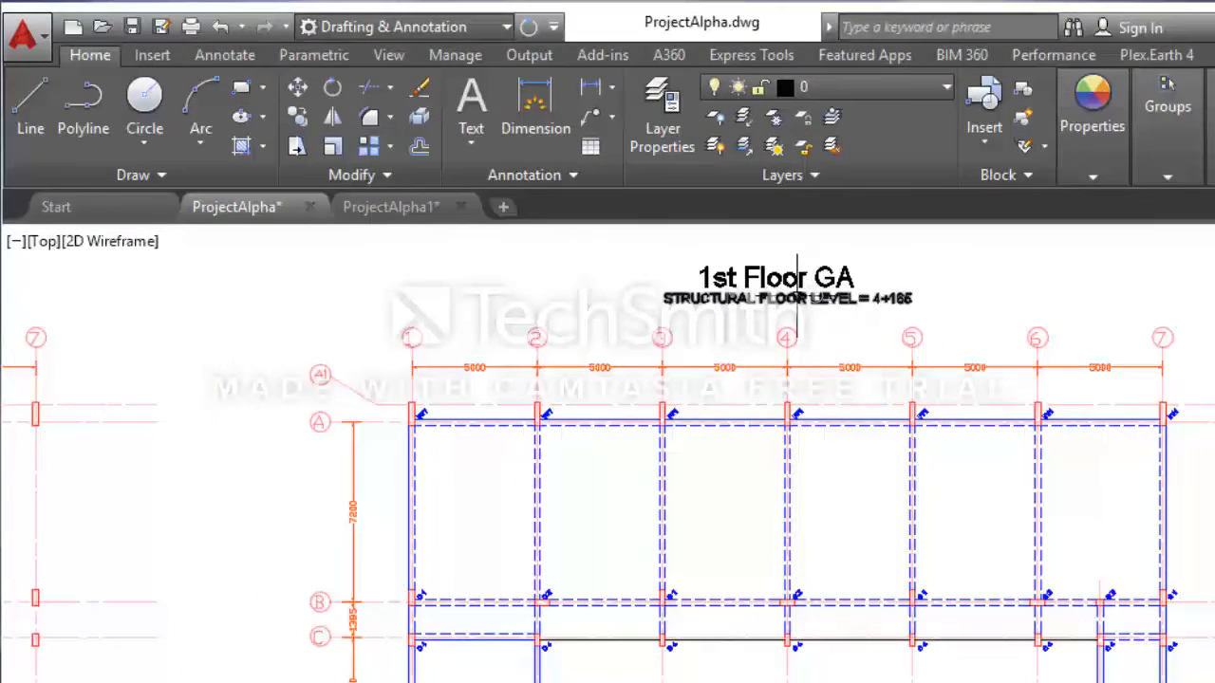
- Copy the structural floor level note under the 1st Floor GA title to the empty space left of the title
{"action": "left_click", "coordinate": [797, 299]}
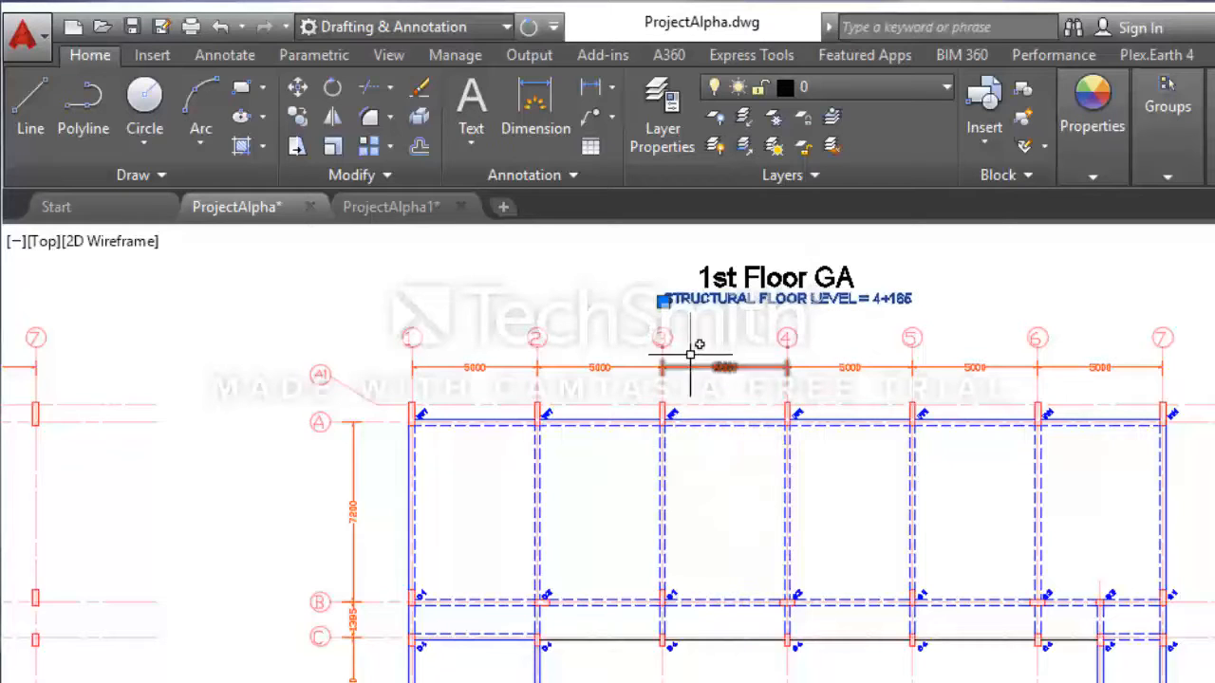
{"action": "left_click", "coordinate": [297, 115]}
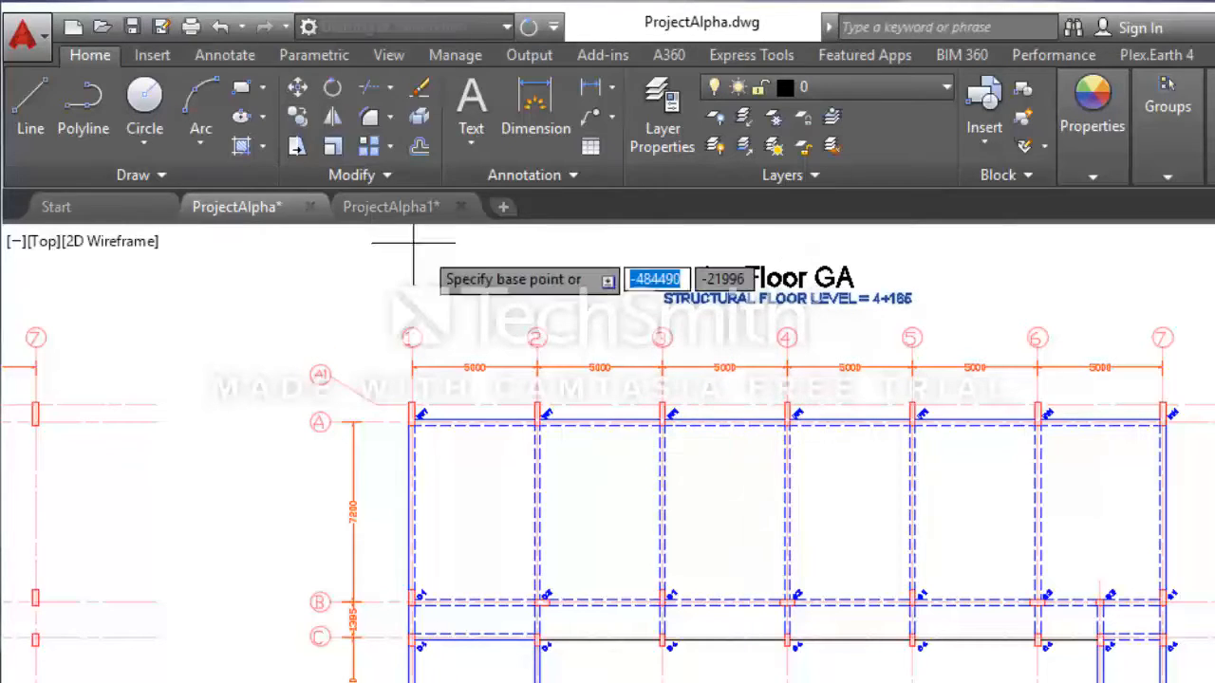
{"action": "left_click", "coordinate": [599, 307]}
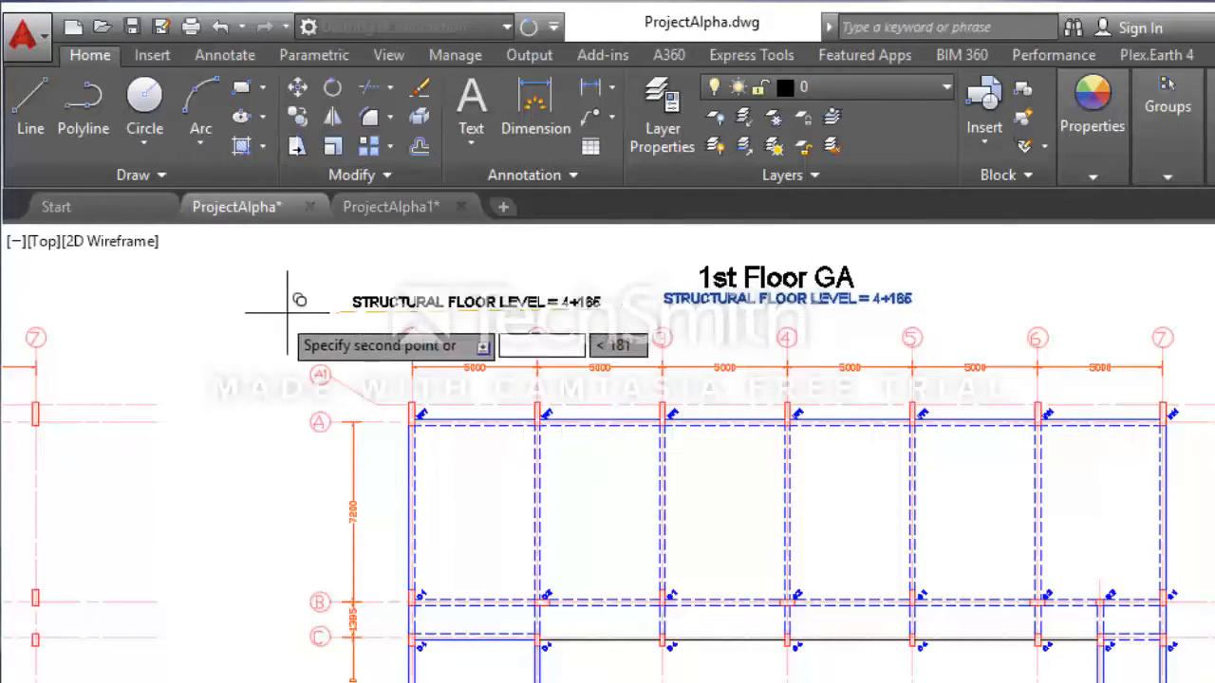
{"action": "left_click", "coordinate": [201, 307]}
- Replace the copied note's text with "BM 230w x 600dp"
{"action": "double_click", "coordinate": [450, 298]}
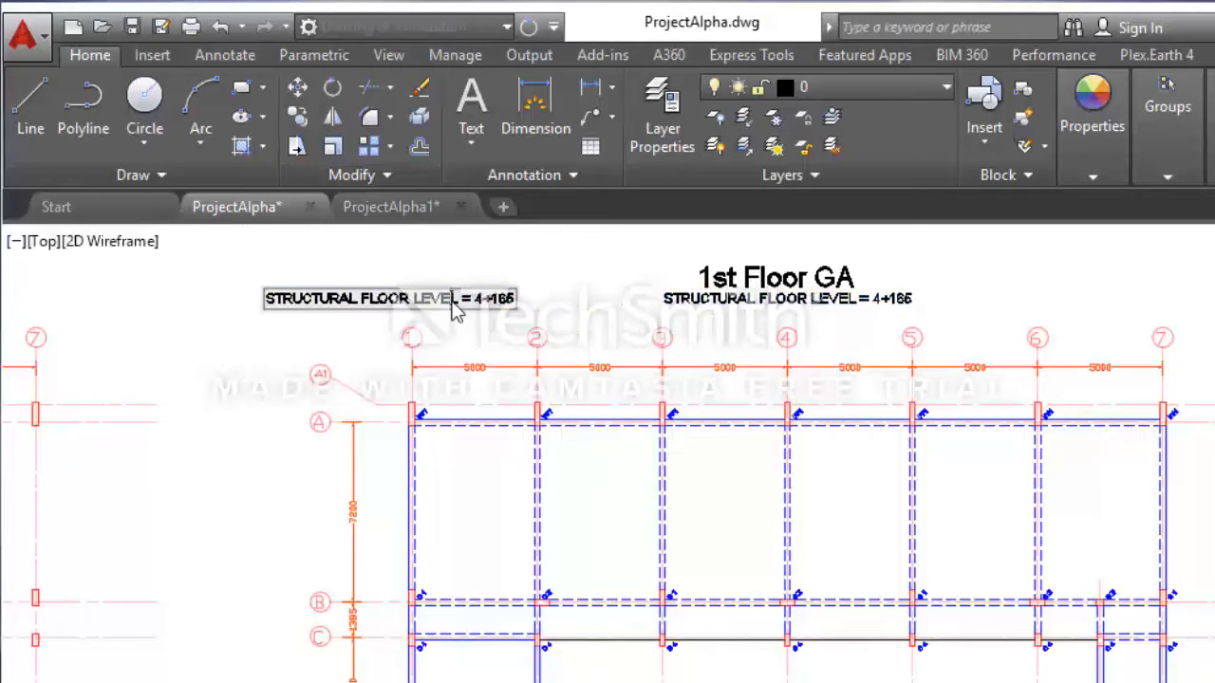
{"action": "left_click_drag", "start_coordinate": [513, 298], "coordinate": [269, 310]}
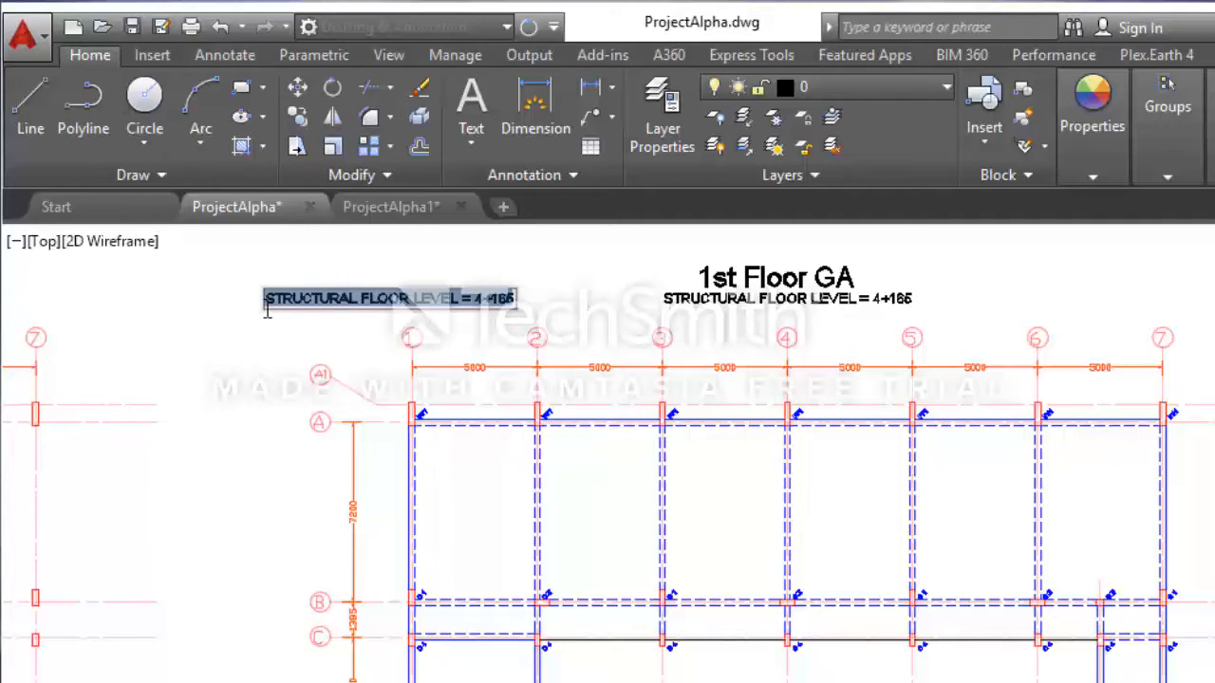
{"action": "type", "text": "BM"}
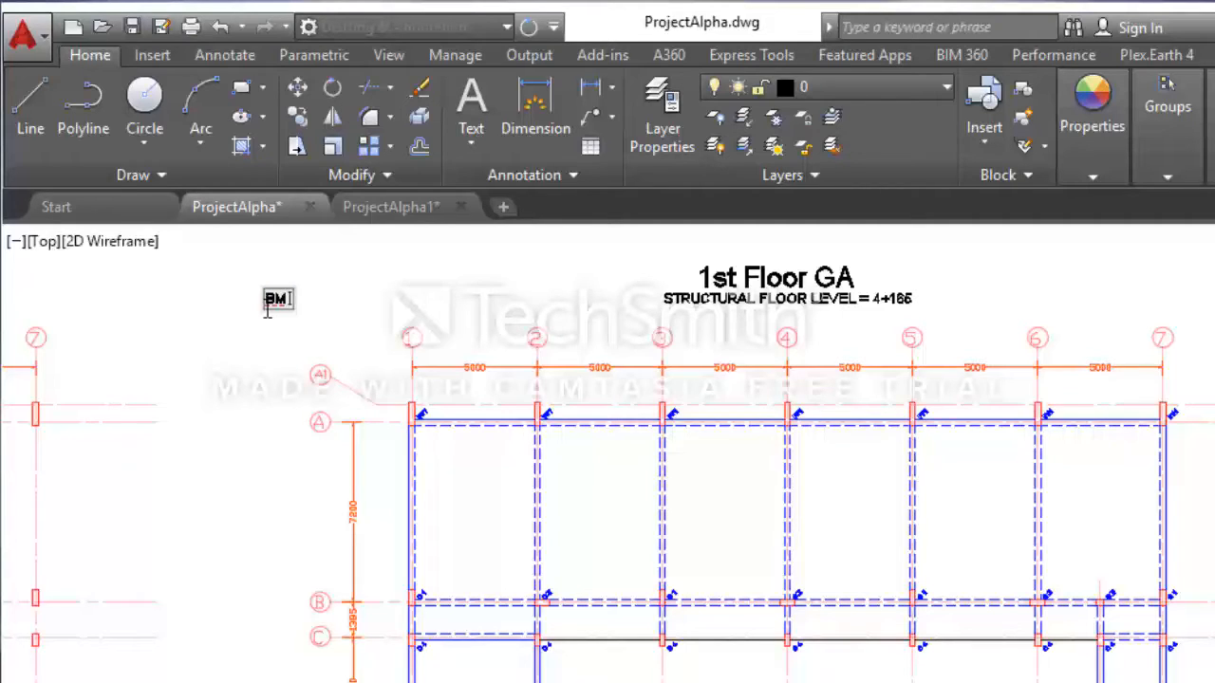
{"action": "type", "text": " 230"}
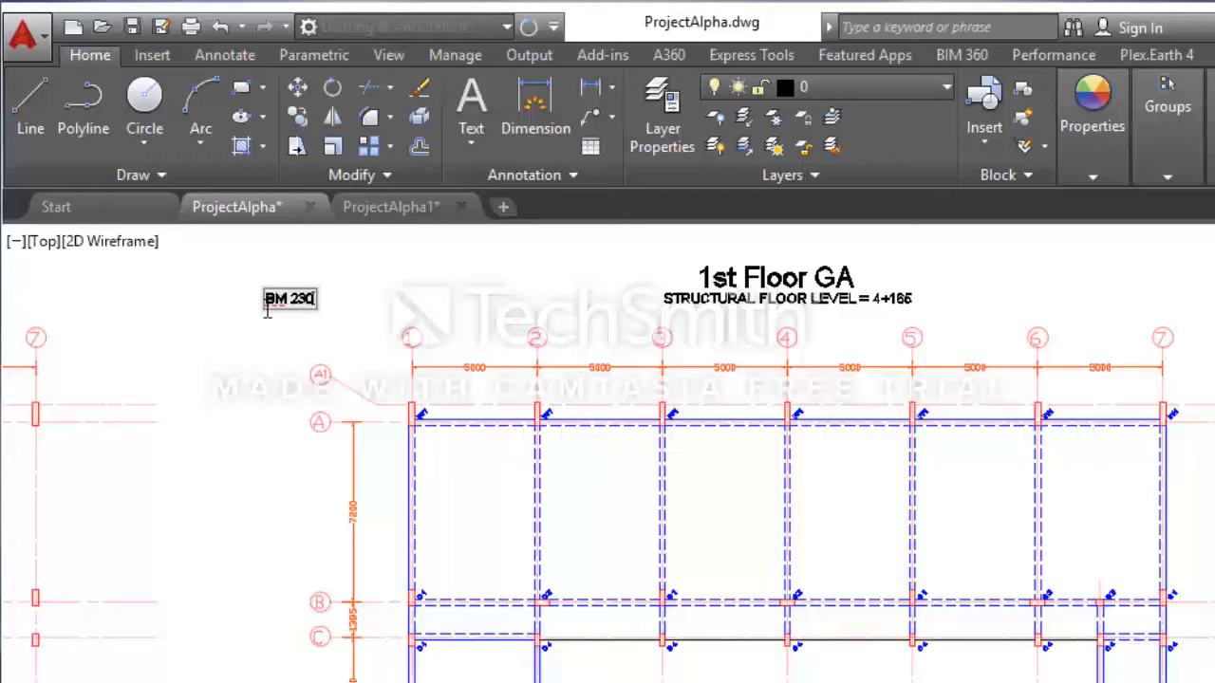
{"action": "type", "text": "w x"}
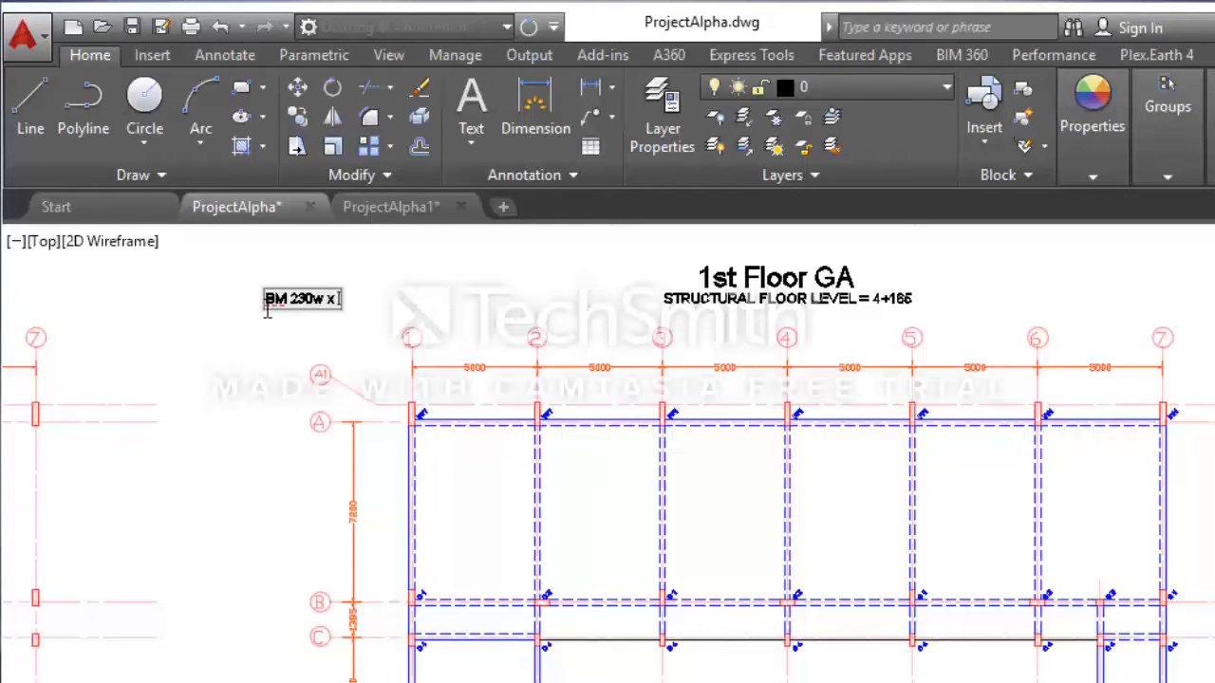
{"action": "type", "text": " 600dp"}
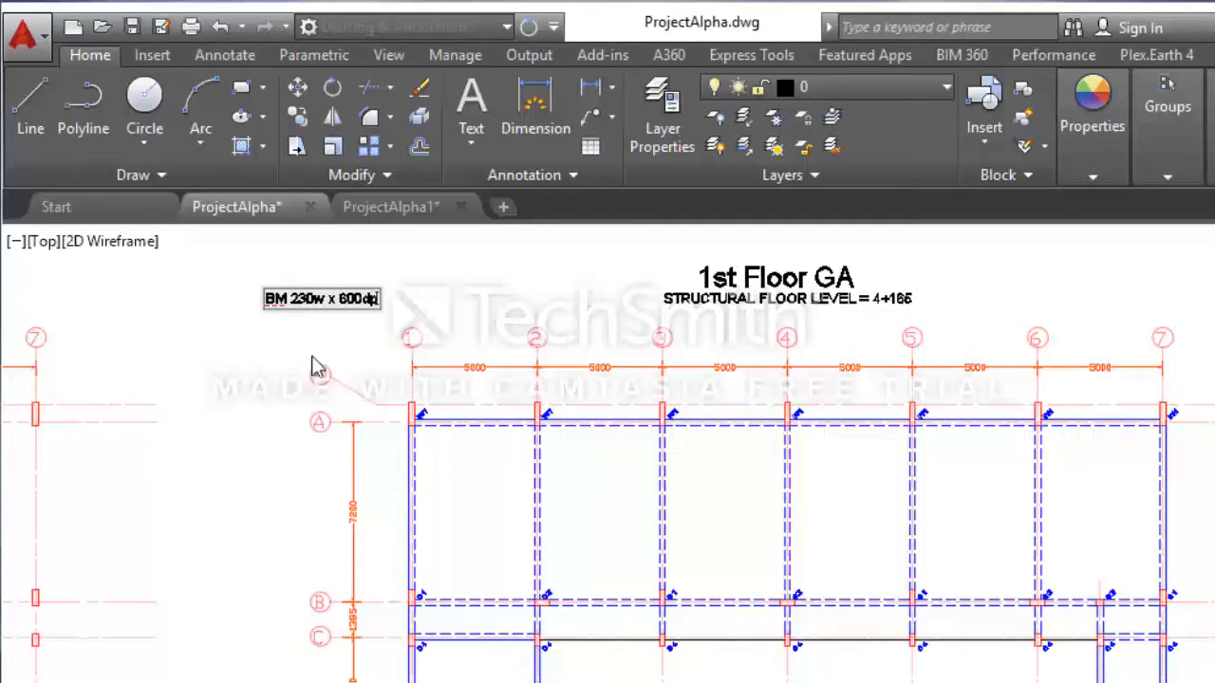
{"action": "left_click", "coordinate": [451, 285]}
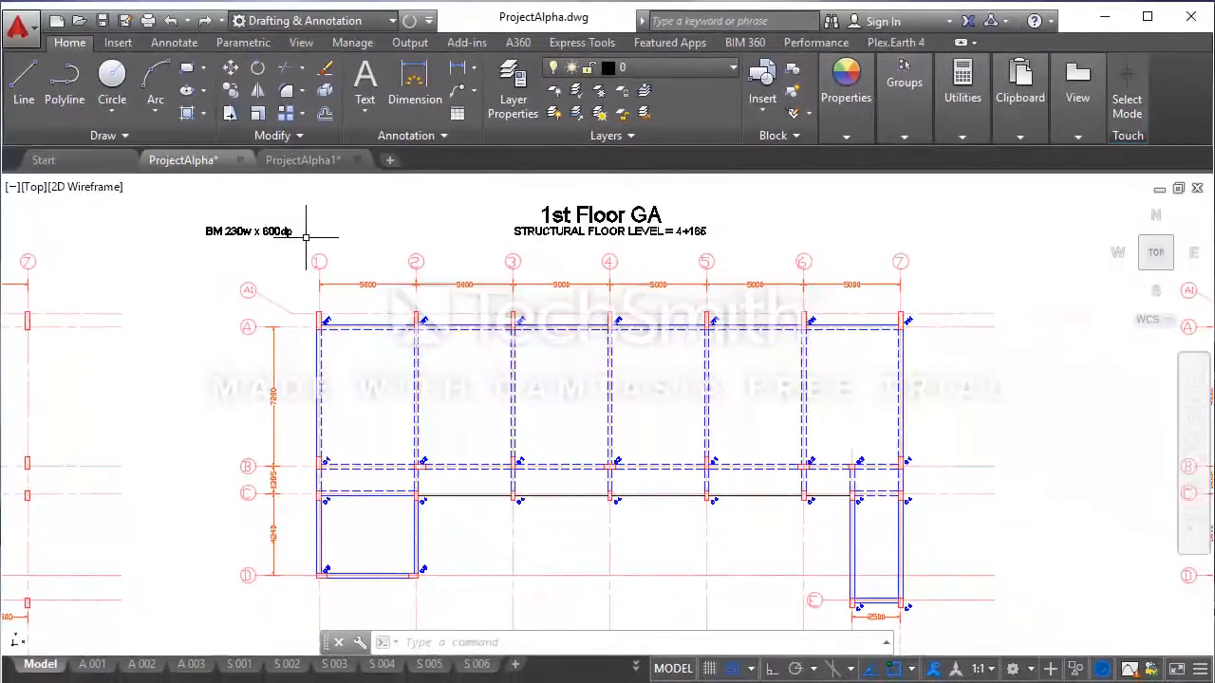
- Set the colour of the BM 230w x 600dp label to Blue and deselect it
{"action": "left_click", "coordinate": [383, 294]}
{"action": "left_click", "coordinate": [265, 231]}
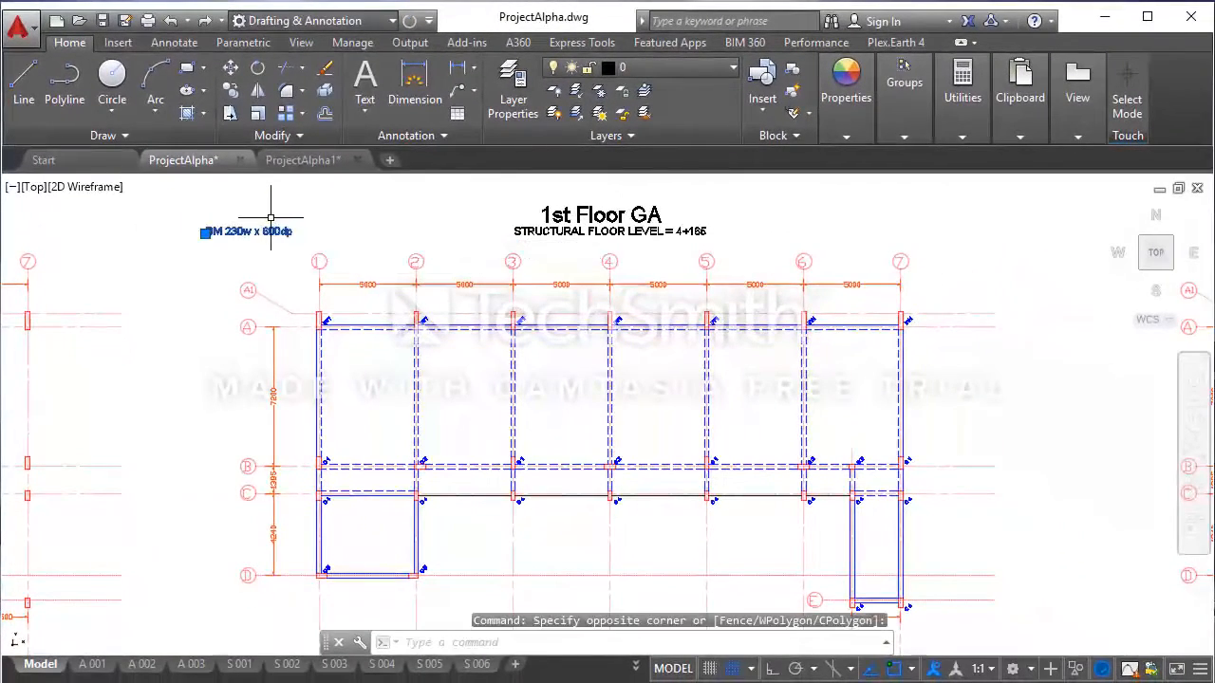
{"action": "right_click", "coordinate": [326, 191]}
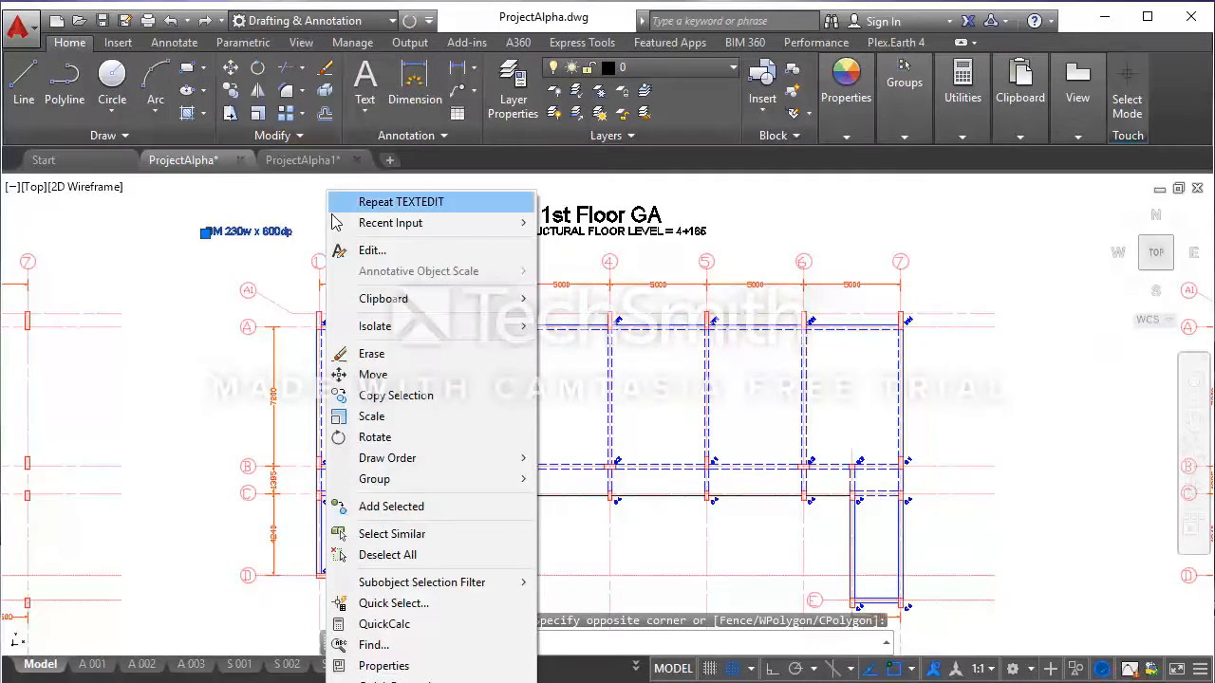
{"action": "left_click", "coordinate": [383, 666]}
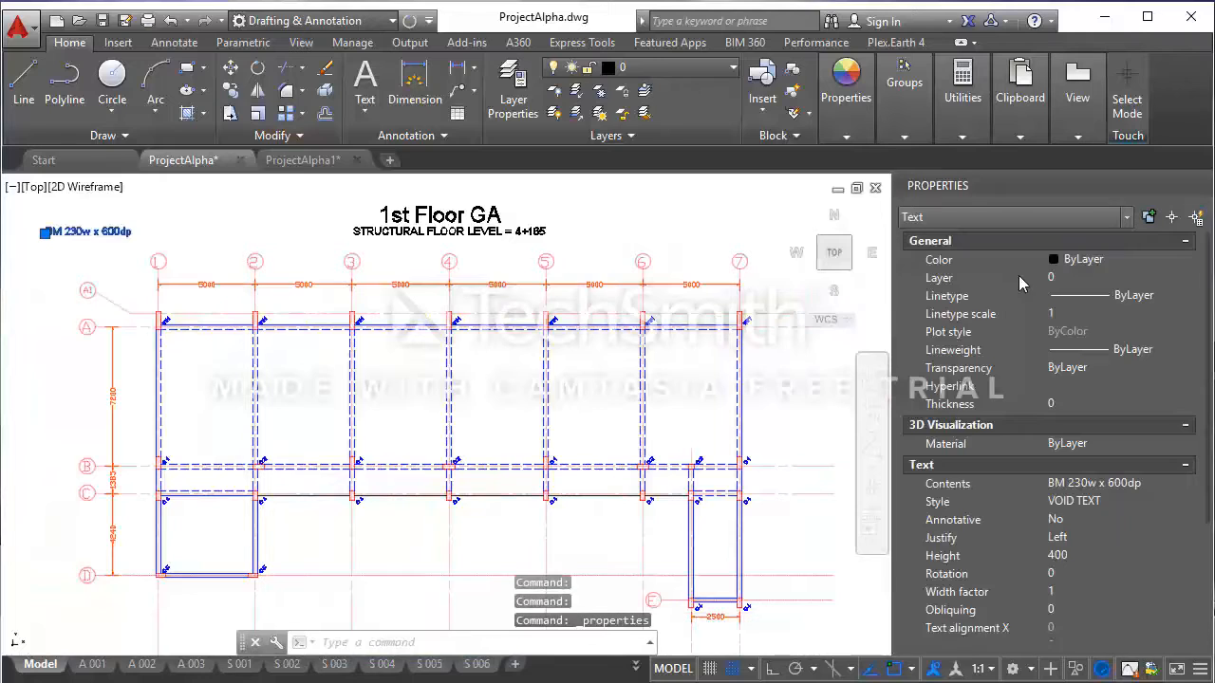
{"action": "left_click", "coordinate": [1106, 266]}
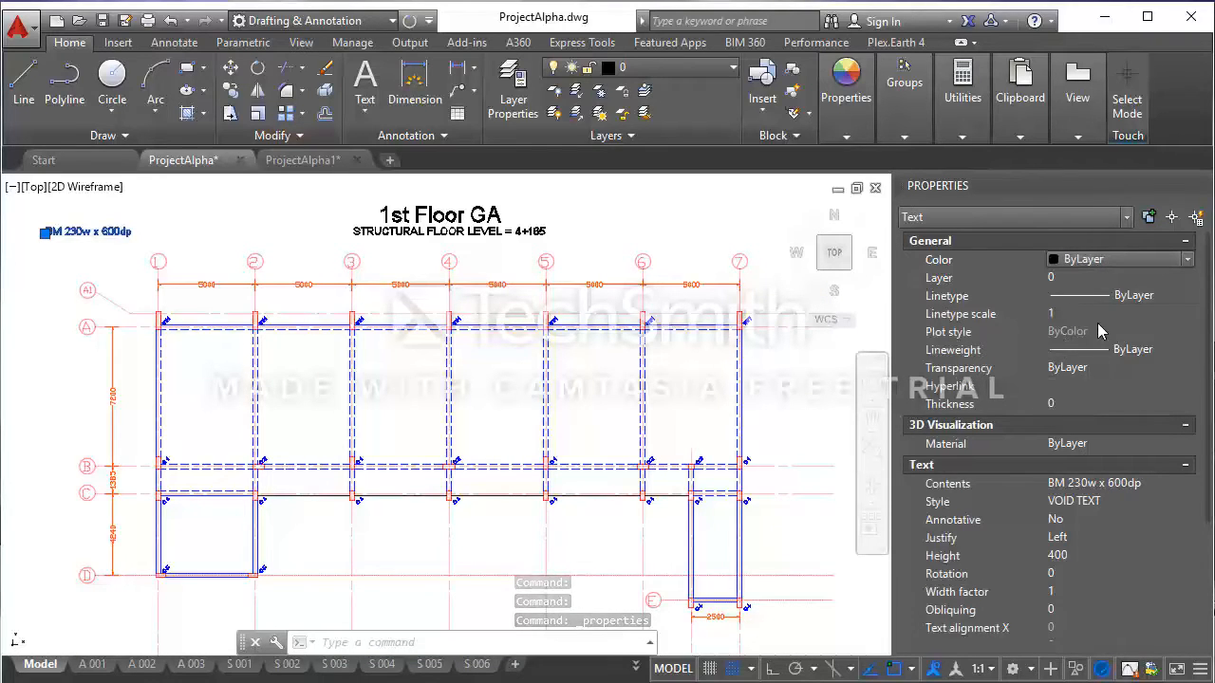
{"action": "left_click", "coordinate": [1109, 260]}
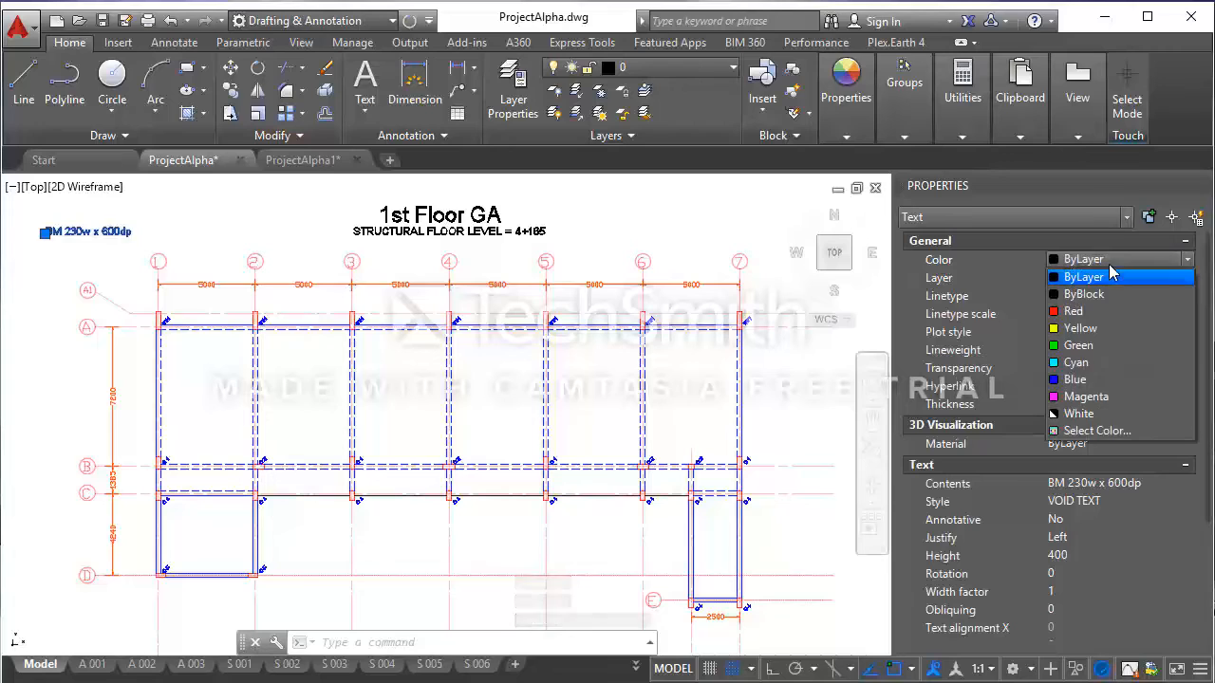
{"action": "left_click", "coordinate": [1104, 382]}
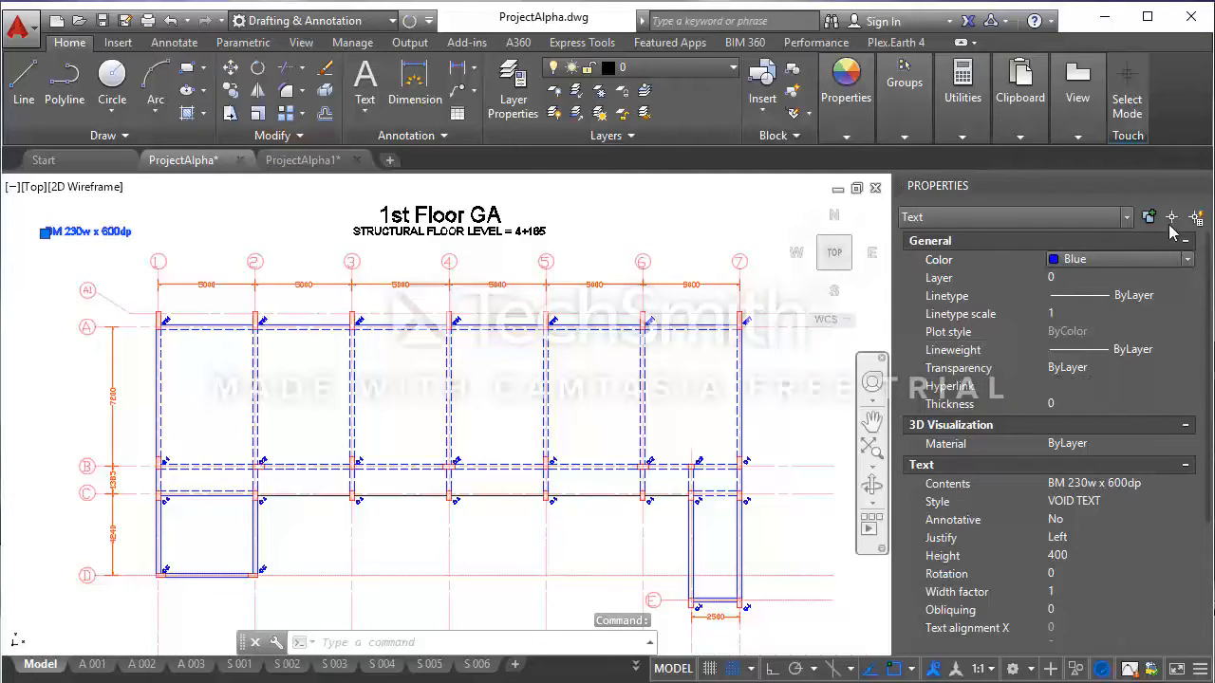
{"action": "left_click", "coordinate": [1201, 185]}
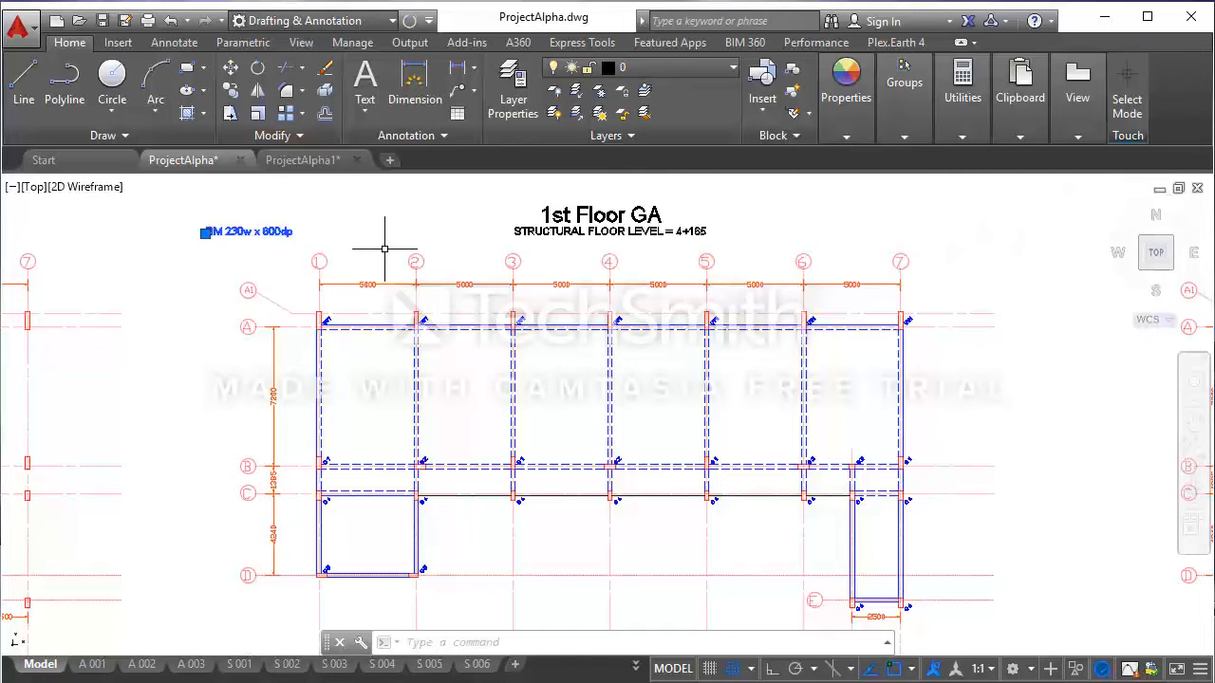
{"action": "key", "text": "Escape"}
{"action": "key", "text": "Escape"}
{"action": "key", "text": "Escape"}
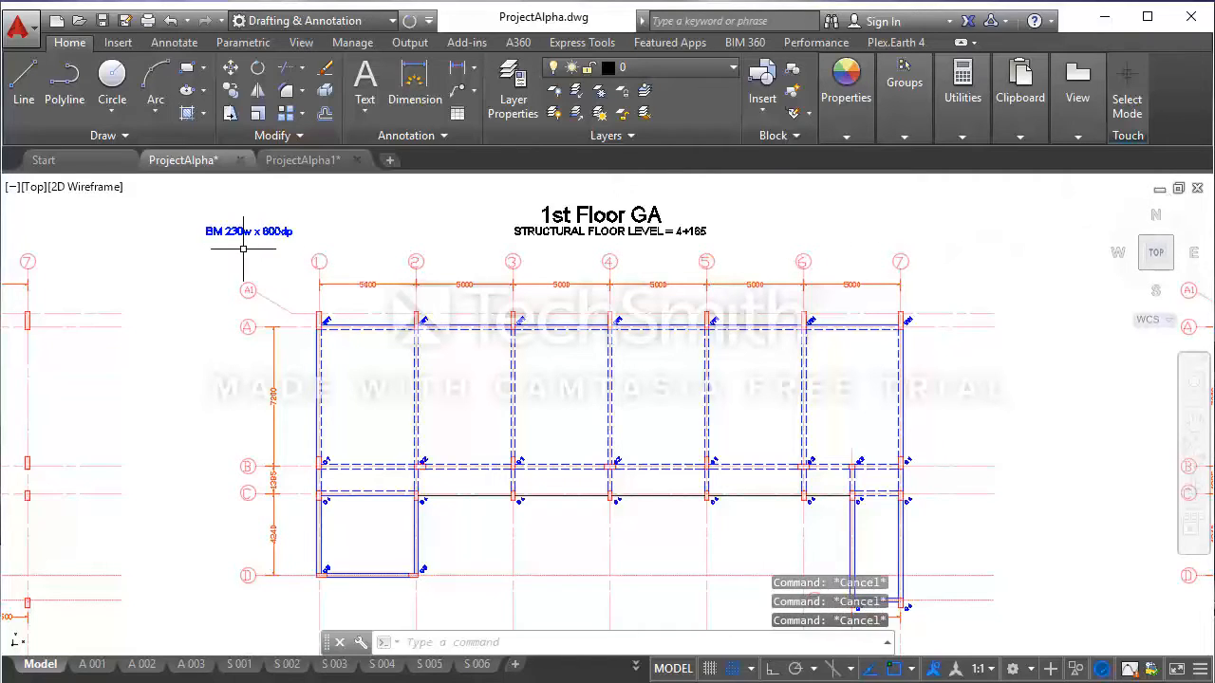
- Move the beam label to just below the grid A beam, starting beside the column at grid 1
{"action": "left_click", "coordinate": [243, 247]}
{"action": "left_click", "coordinate": [206, 208]}
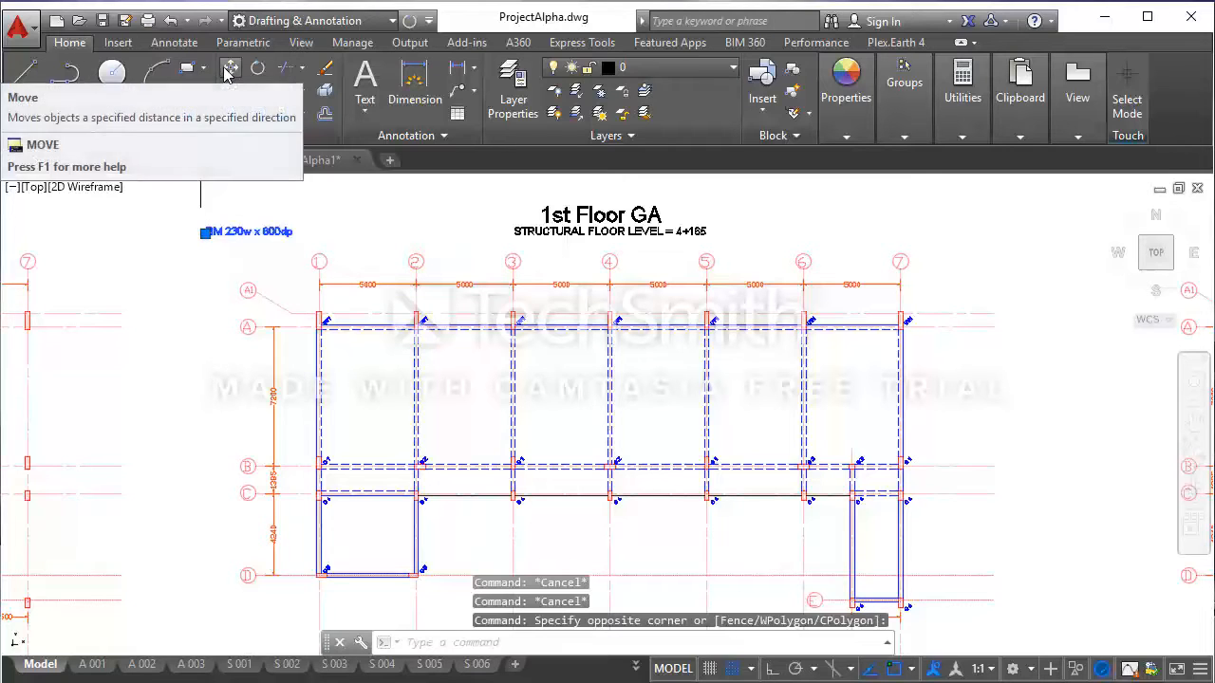
{"action": "left_click", "coordinate": [229, 68]}
{"action": "scroll", "coordinate": [223, 240], "scroll_direction": "up", "scroll_amount": 4}
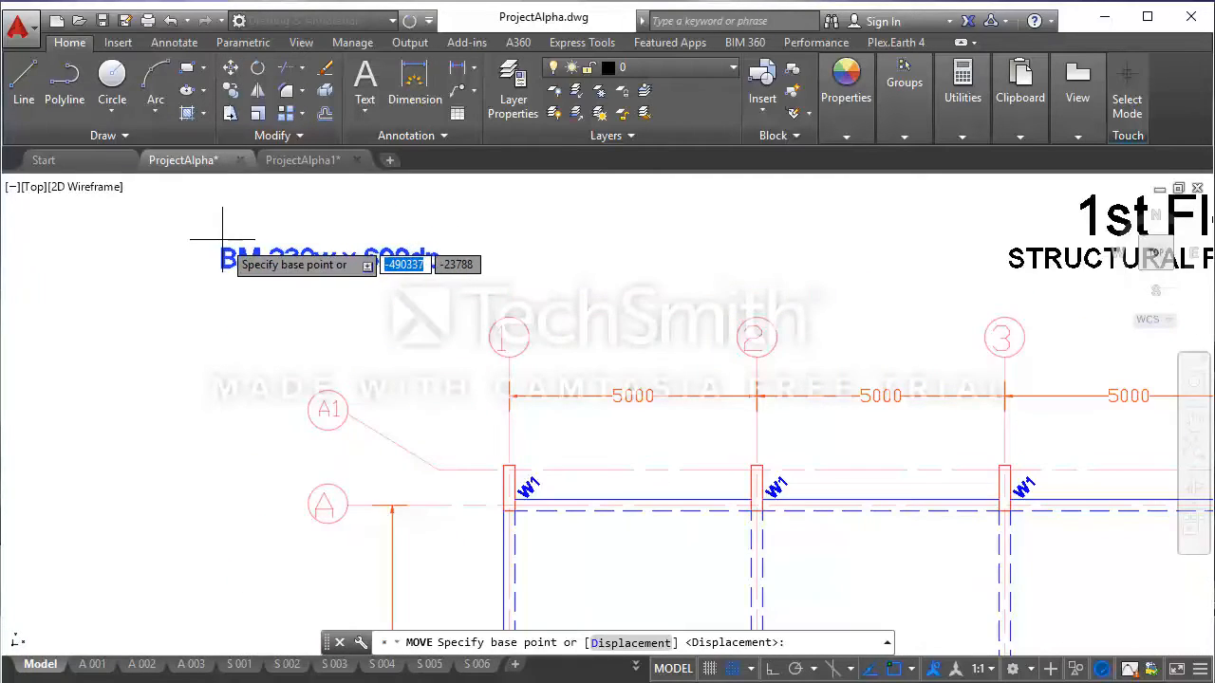
{"action": "left_click", "coordinate": [223, 240]}
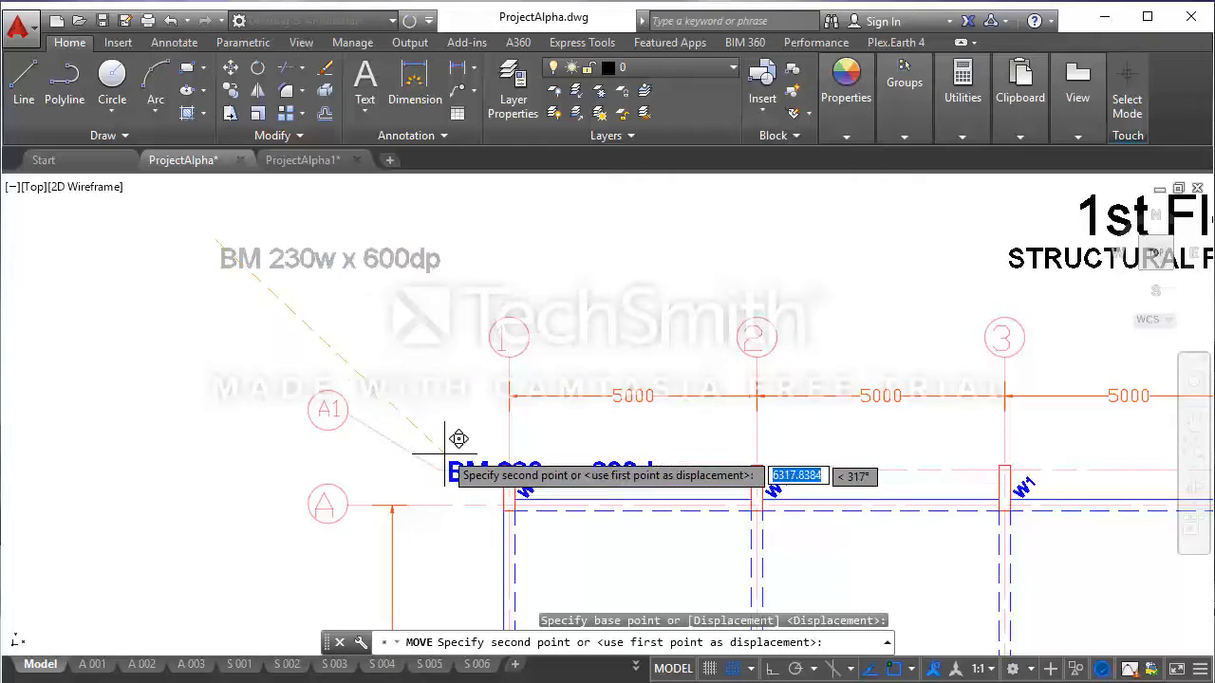
{"action": "scroll", "coordinate": [313, 315], "scroll_direction": "down", "scroll_amount": 7}
{"action": "scroll", "coordinate": [344, 336], "scroll_direction": "up", "scroll_amount": 9}
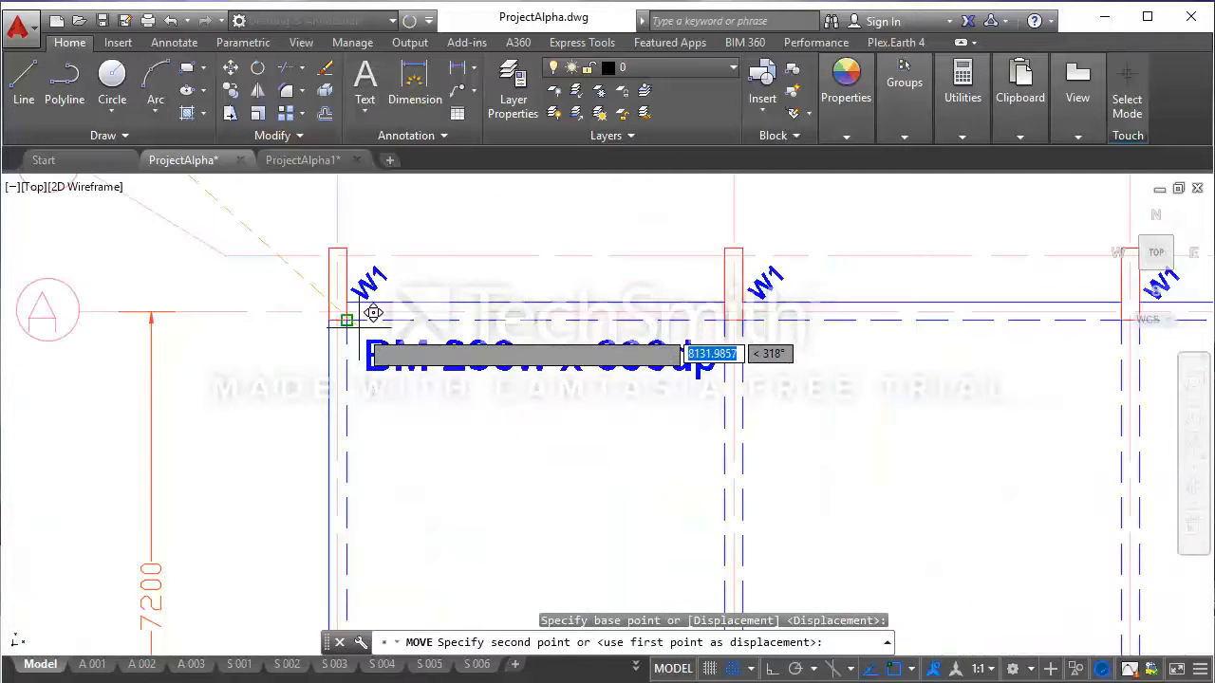
{"action": "left_click", "coordinate": [351, 326]}
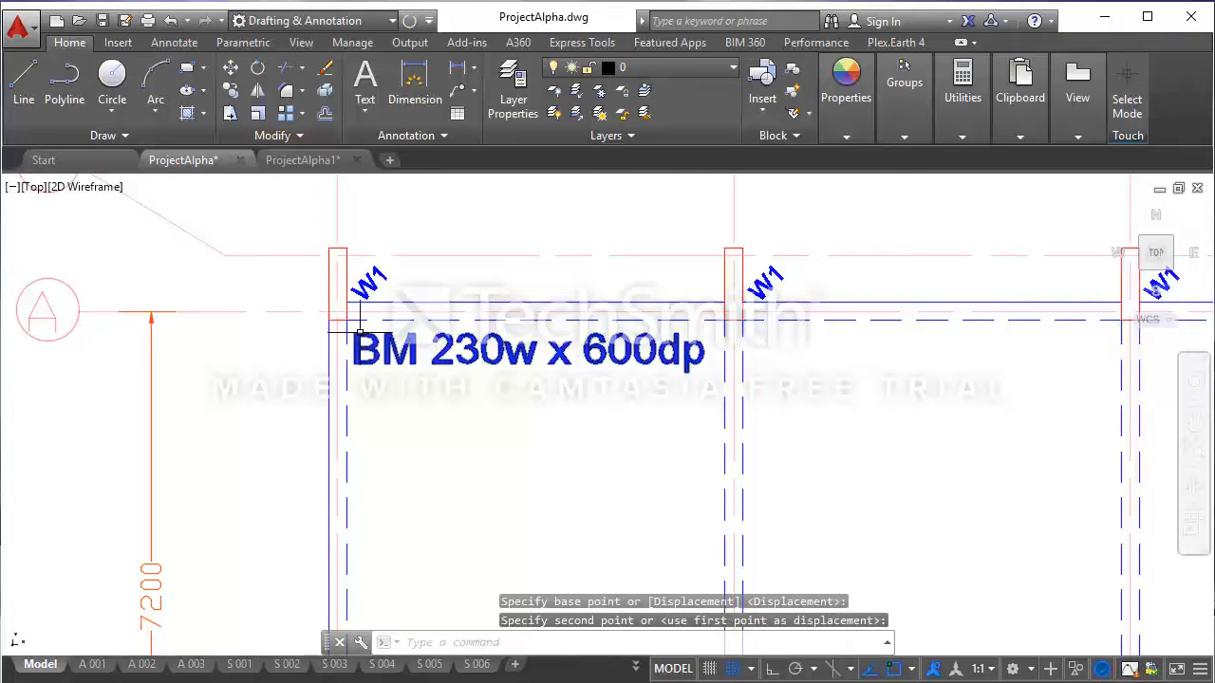
- Set the text height of the beam label between grids 1 and 2 to 300 and deselect it
{"action": "scroll", "coordinate": [401, 362], "scroll_direction": "down", "scroll_amount": 2}
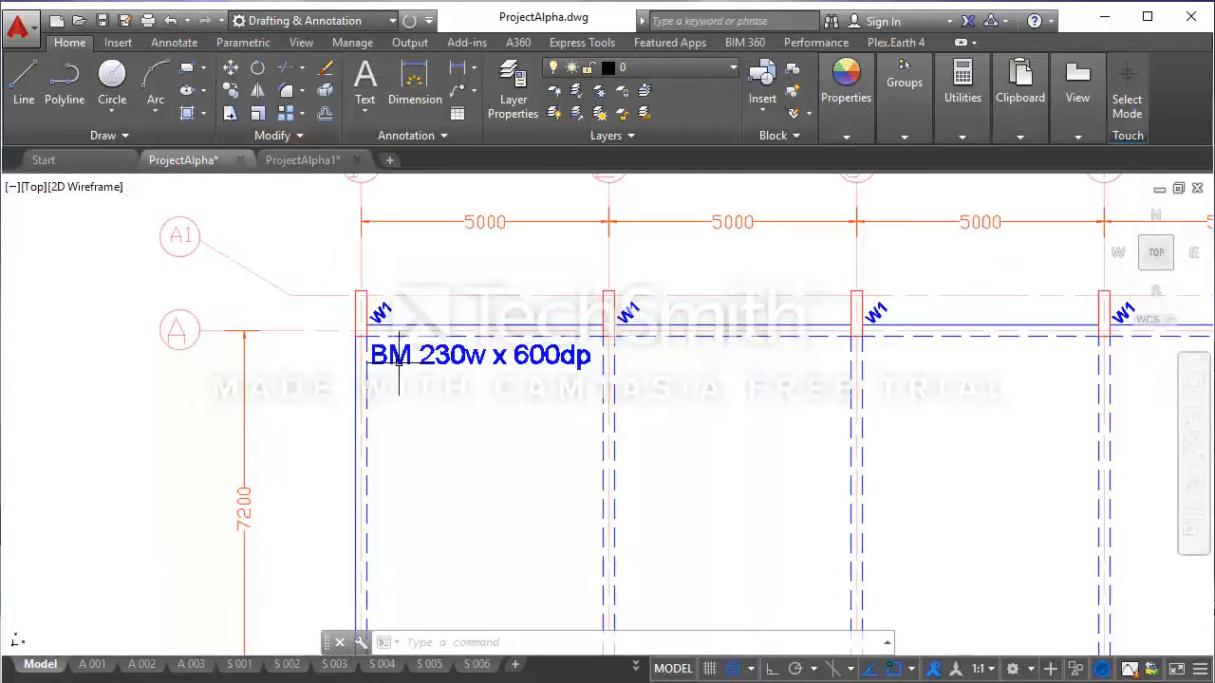
{"action": "scroll", "coordinate": [431, 387], "scroll_direction": "down", "scroll_amount": 3}
{"action": "scroll", "coordinate": [432, 385], "scroll_direction": "up", "scroll_amount": 2}
{"action": "scroll", "coordinate": [429, 374], "scroll_direction": "down", "scroll_amount": 1}
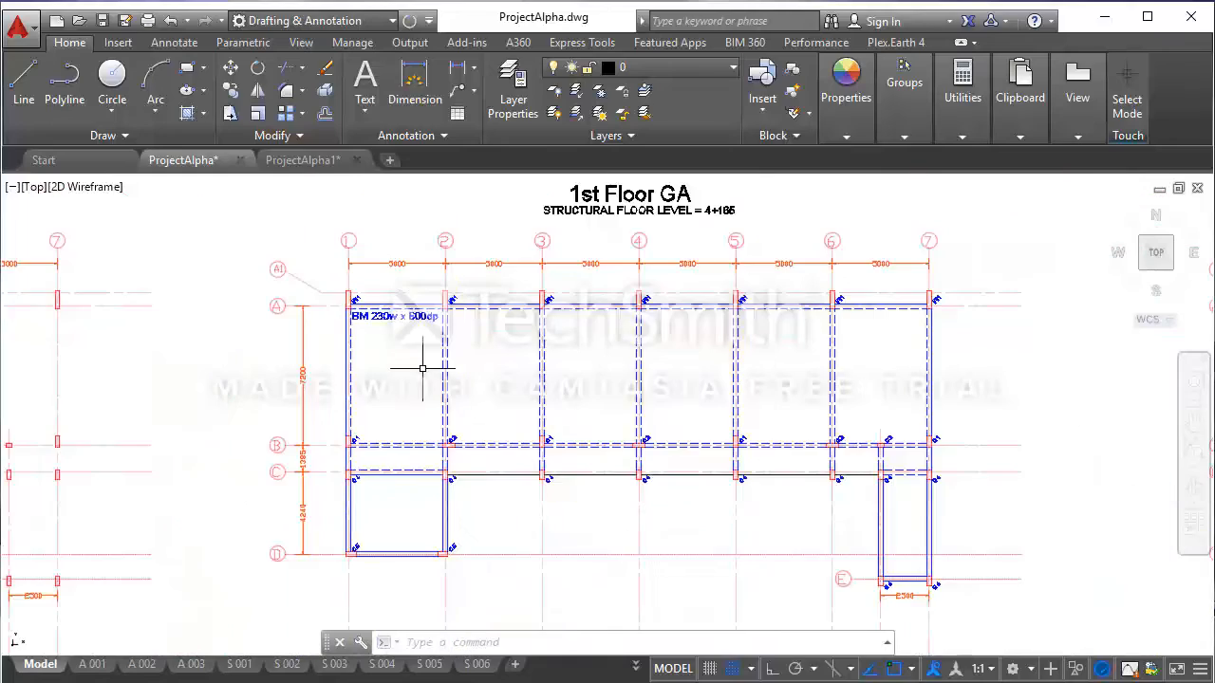
{"action": "middle_click_drag", "start_coordinate": [515, 393], "coordinate": [513, 379]}
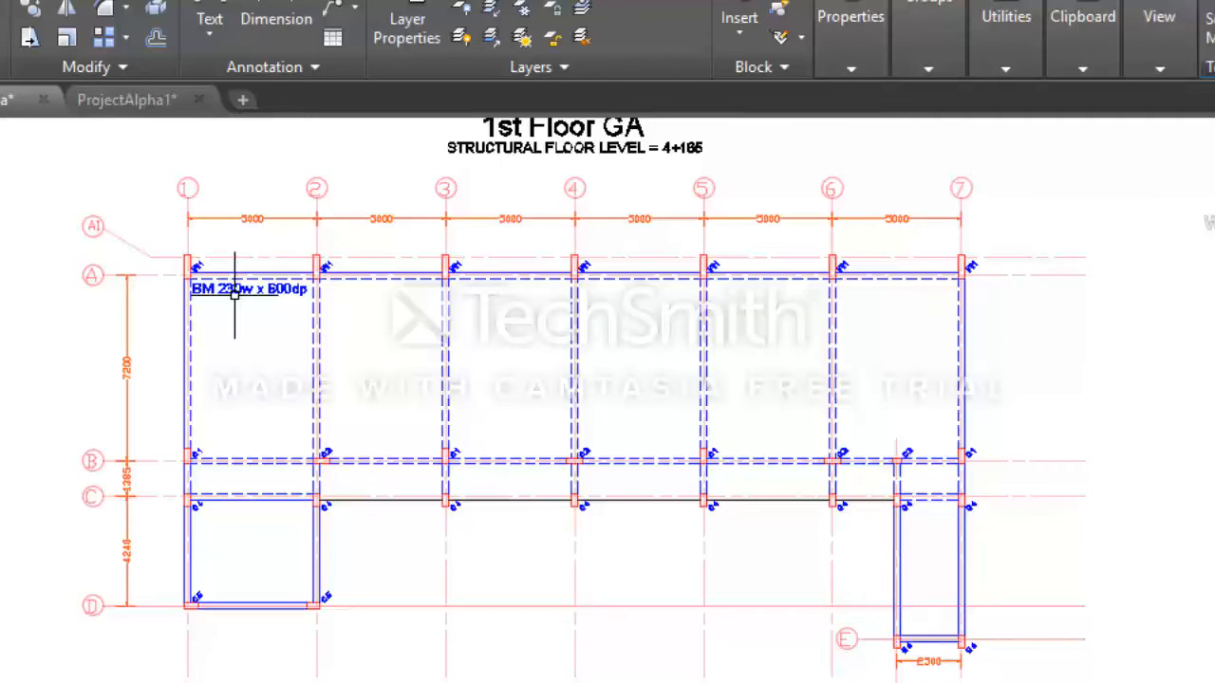
{"action": "left_click", "coordinate": [244, 289]}
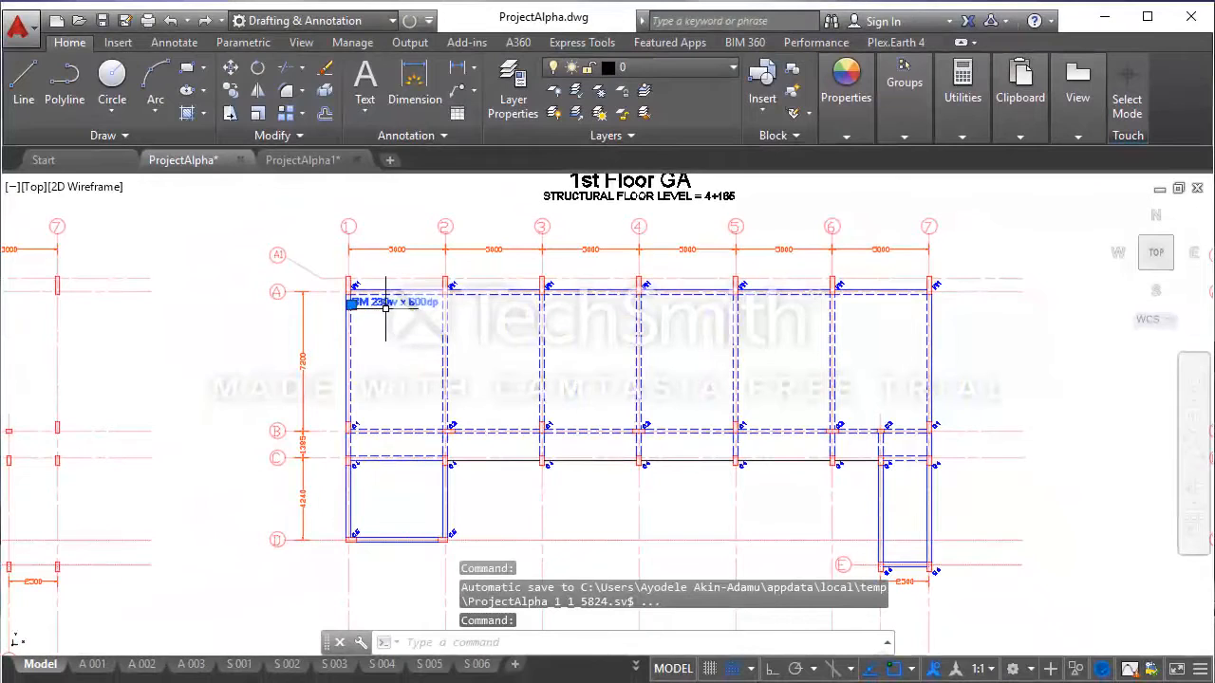
{"action": "right_click", "coordinate": [393, 201]}
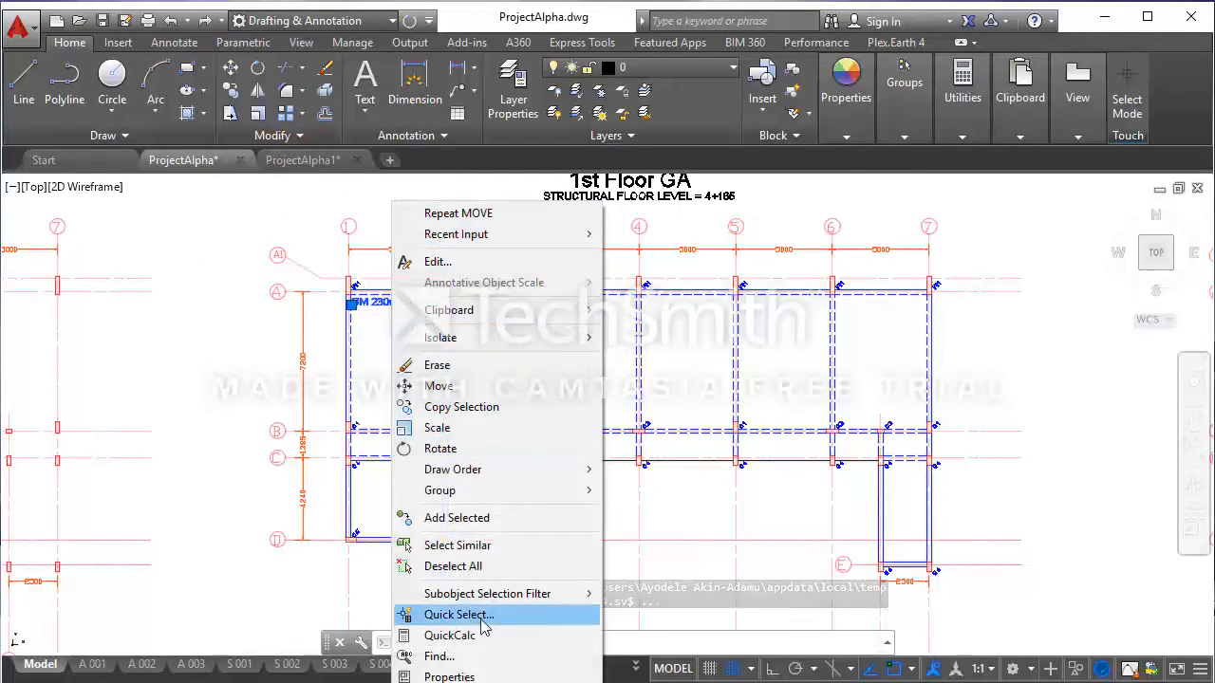
{"action": "left_click", "coordinate": [483, 677]}
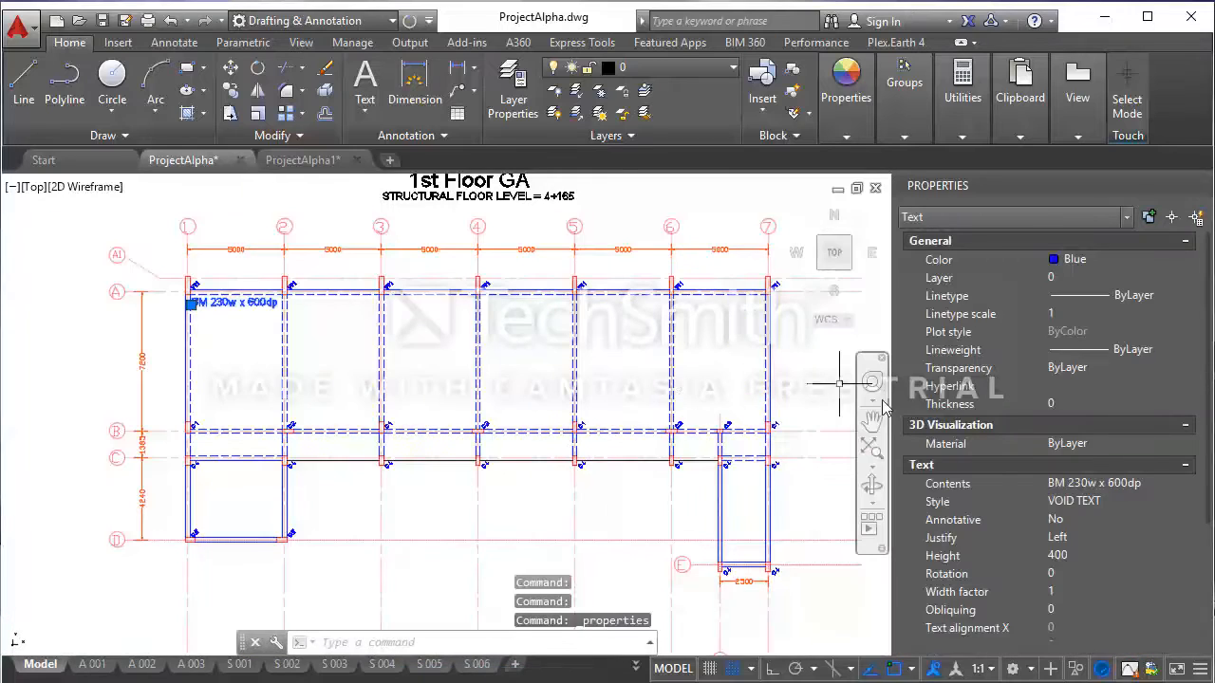
{"action": "left_click", "coordinate": [1076, 556]}
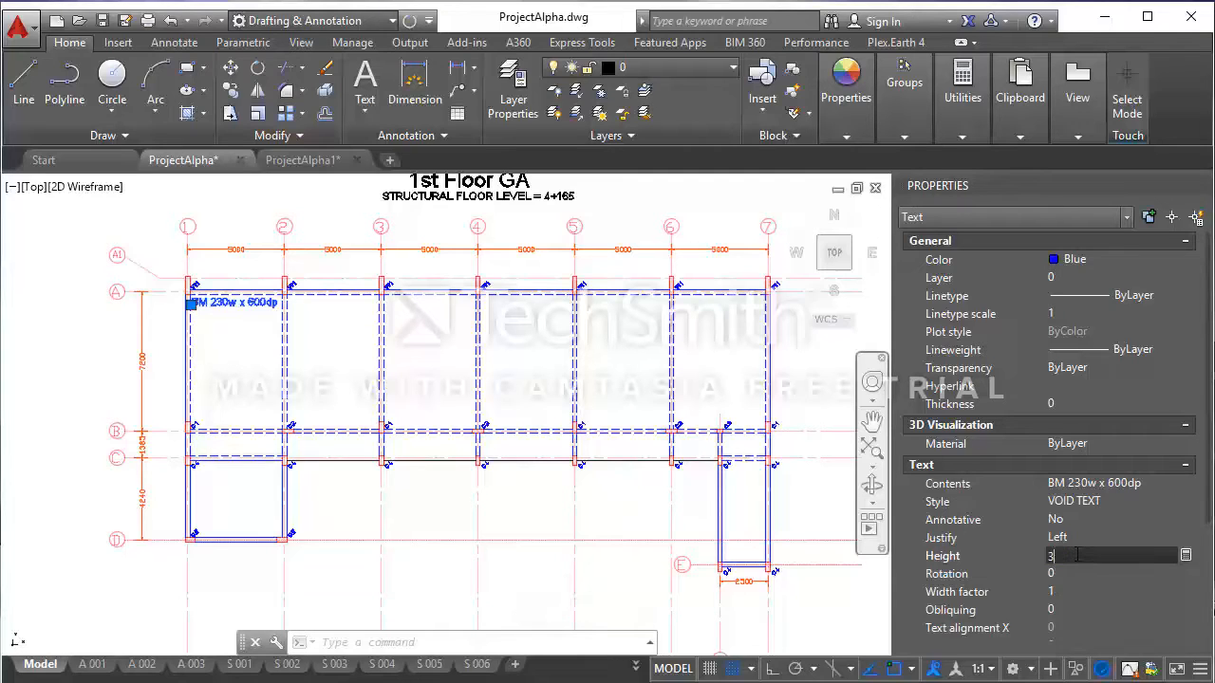
{"action": "type", "text": "300"}
{"action": "key", "text": "Tab"}
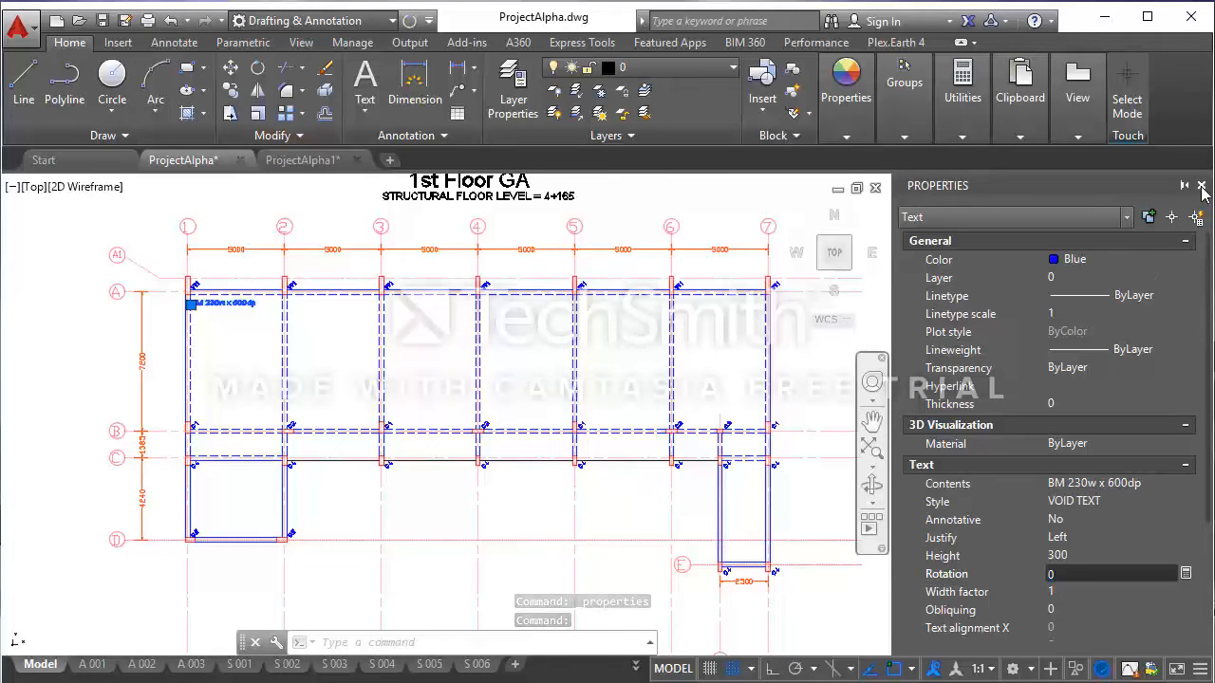
{"action": "left_click", "coordinate": [1201, 186]}
{"action": "key", "text": "Escape"}
{"action": "key", "text": "Escape"}
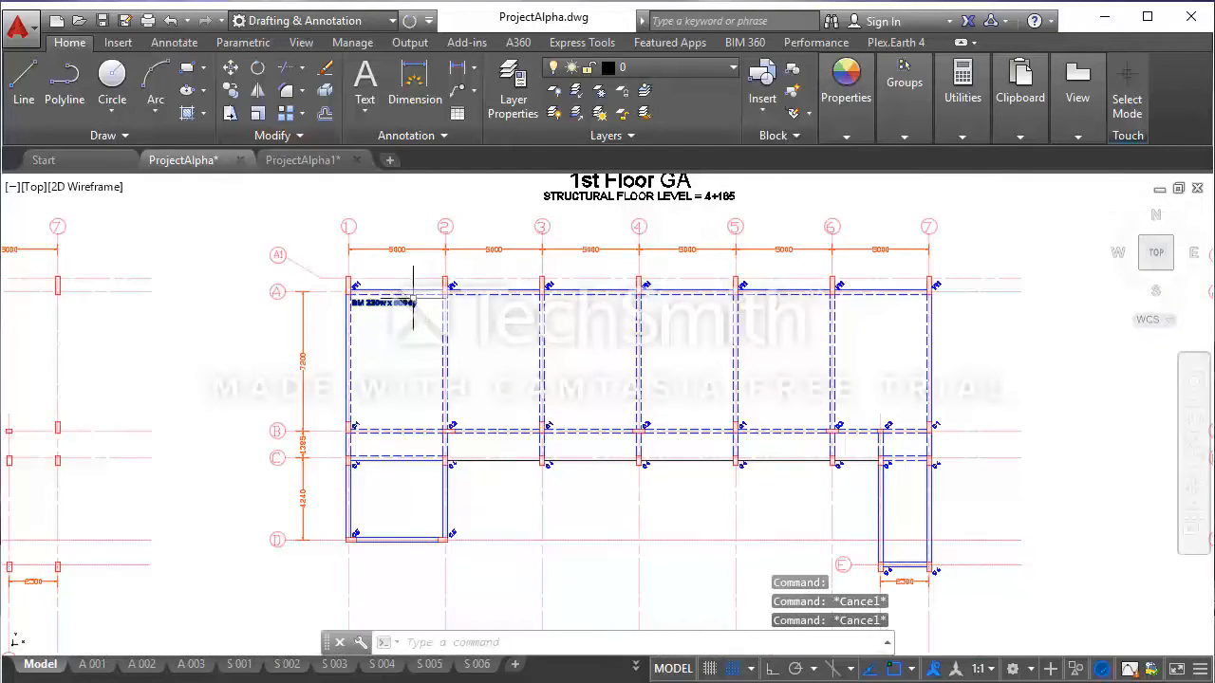
- Move the BM 230w x 600dp label straight up with Ortho on, so it sits closer beneath the grid A beam
{"action": "scroll", "coordinate": [367, 304], "scroll_direction": "up", "scroll_amount": 4}
{"action": "left_click", "coordinate": [407, 317]}
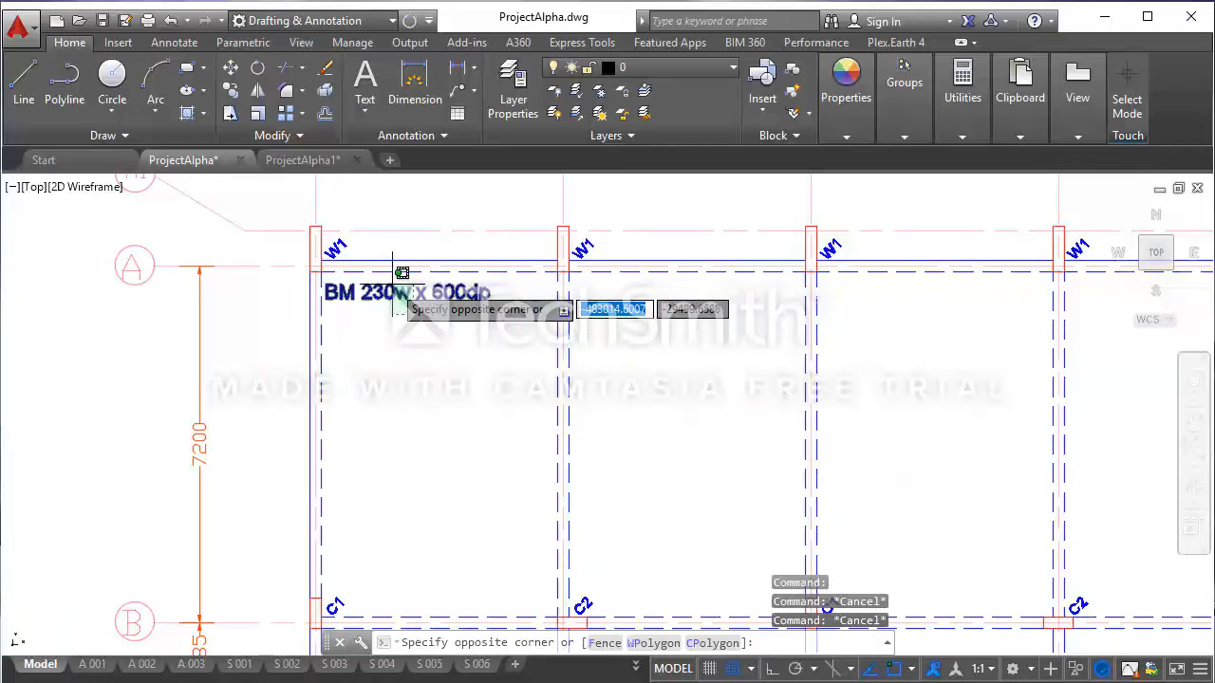
{"action": "left_click", "coordinate": [231, 75]}
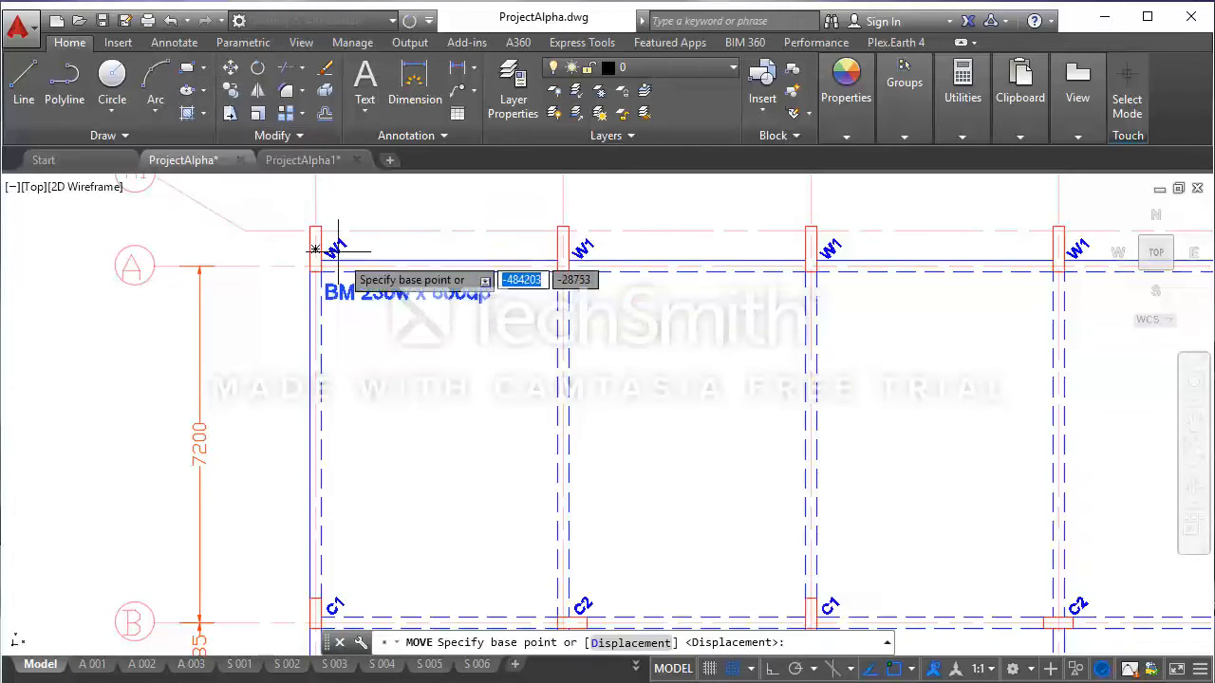
{"action": "scroll", "coordinate": [433, 383], "scroll_direction": "down", "scroll_amount": 2}
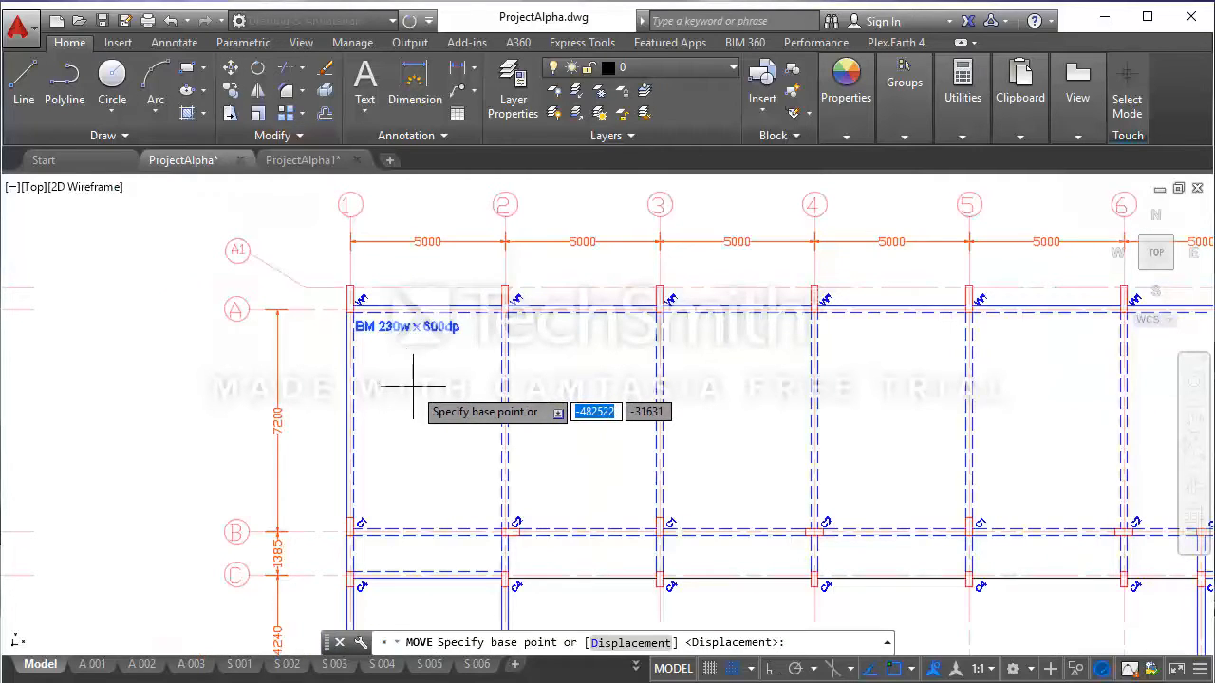
{"action": "left_click", "coordinate": [413, 387]}
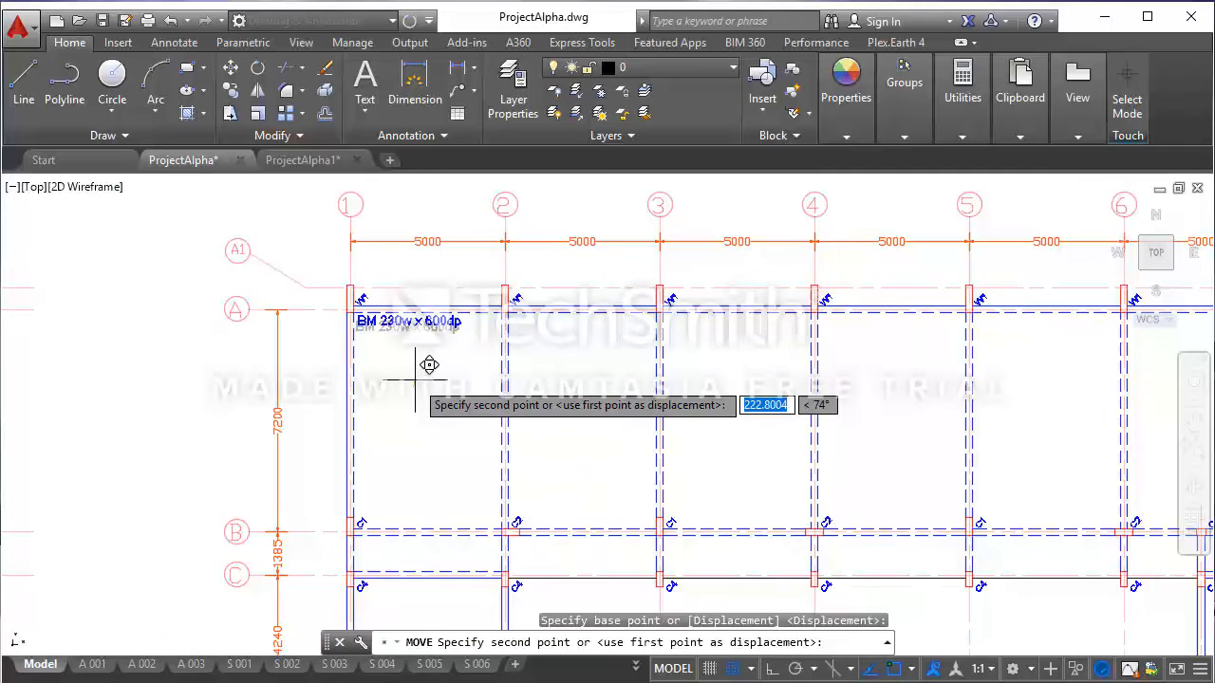
{"action": "left_click", "coordinate": [771, 669]}
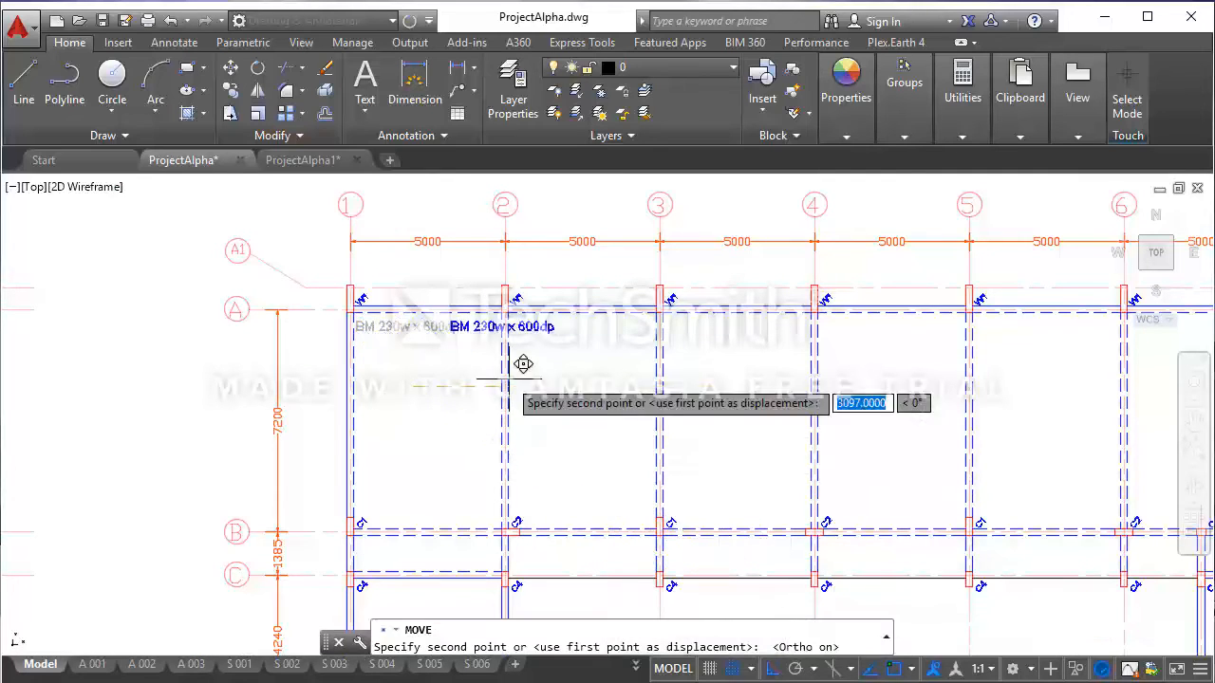
{"action": "scroll", "coordinate": [387, 348], "scroll_direction": "up", "scroll_amount": 2}
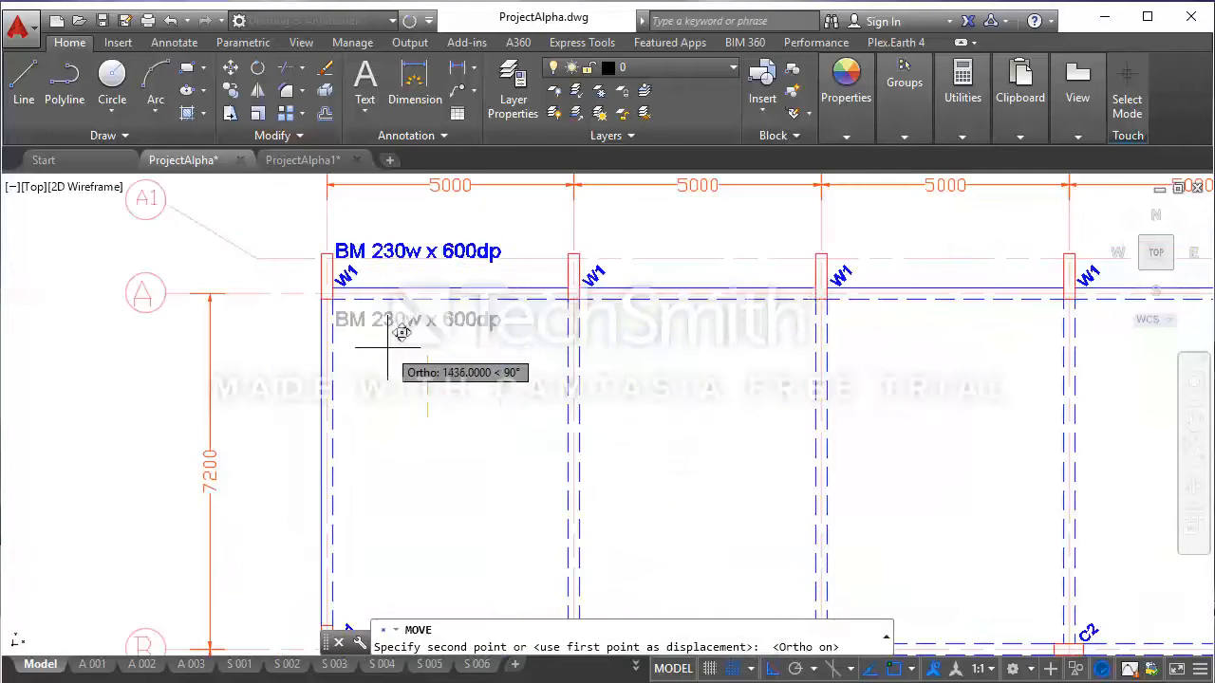
{"action": "left_click", "coordinate": [442, 391]}
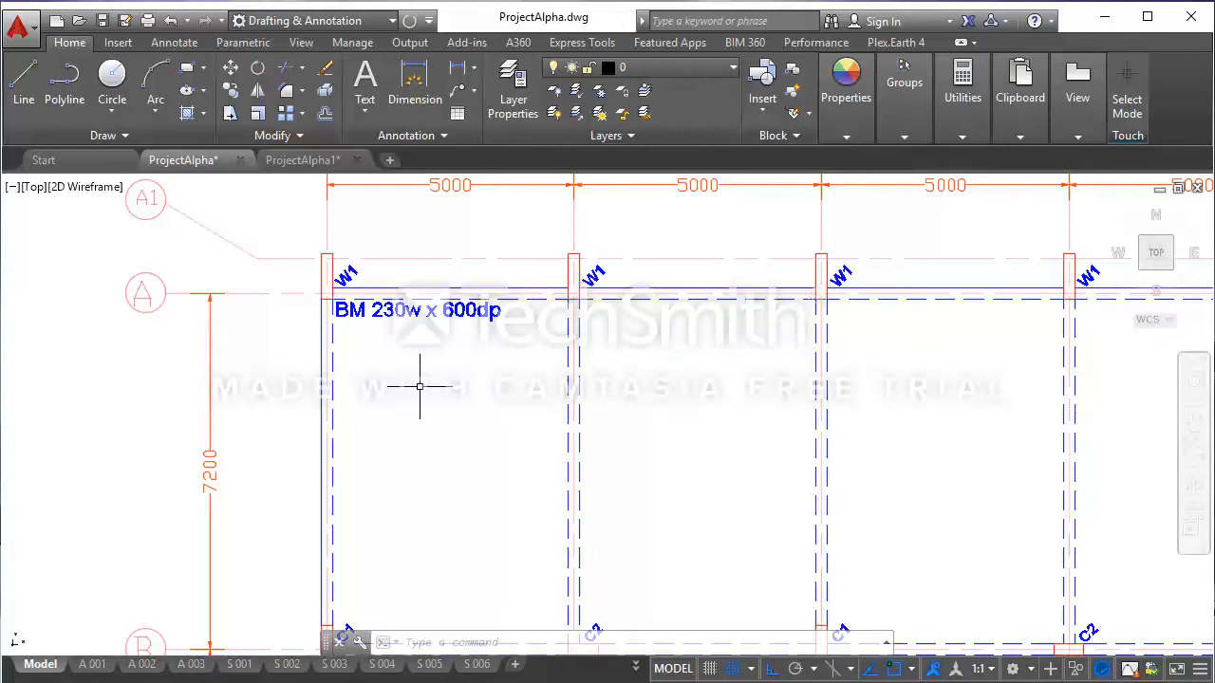
{"action": "scroll", "coordinate": [409, 386], "scroll_direction": "down", "scroll_amount": 4}
{"action": "mouse_move", "coordinate": [493, 424]}
{"action": "middle_mouse_down"}
{"action": "mouse_move", "coordinate": [504, 411]}
{"action": "mouse_move", "coordinate": [490, 370]}
{"action": "middle_mouse_up"}
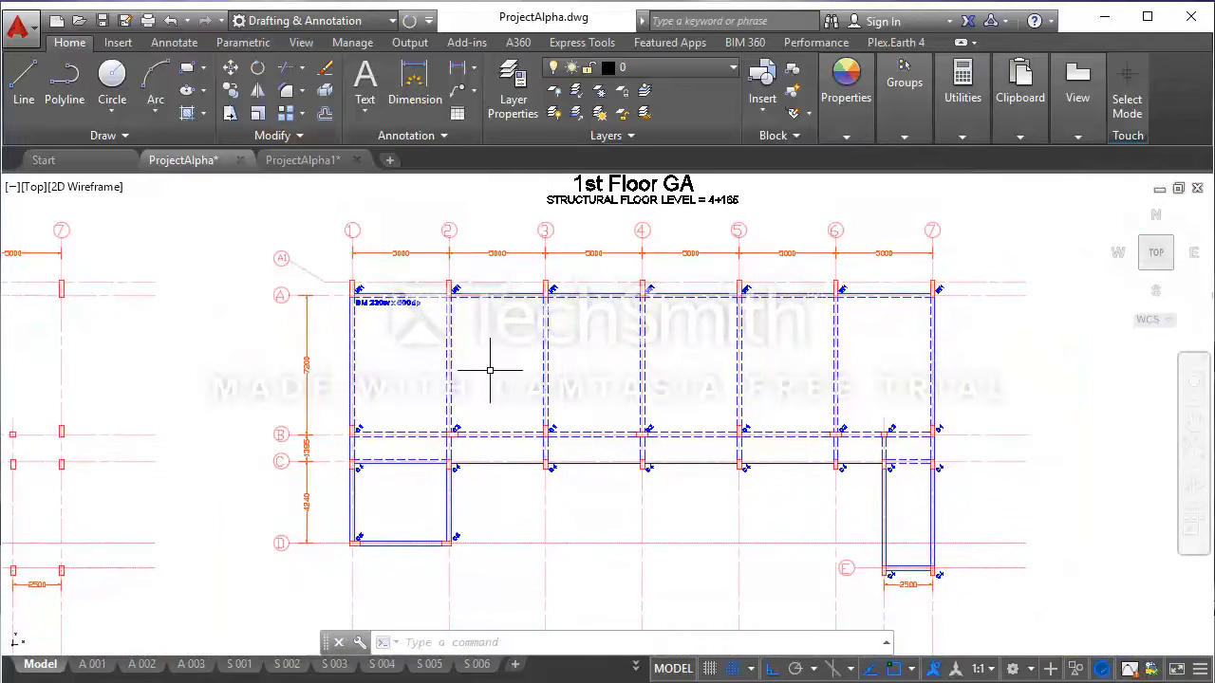
{"action": "scroll", "coordinate": [396, 304], "scroll_direction": "up", "scroll_amount": 2}
{"action": "mouse_move", "coordinate": [395, 304]}
{"action": "middle_mouse_down"}
{"action": "mouse_move", "coordinate": [354, 307]}
{"action": "mouse_move", "coordinate": [317, 275]}
{"action": "middle_mouse_up"}
{"action": "scroll", "coordinate": [301, 275], "scroll_direction": "down", "scroll_amount": 2}
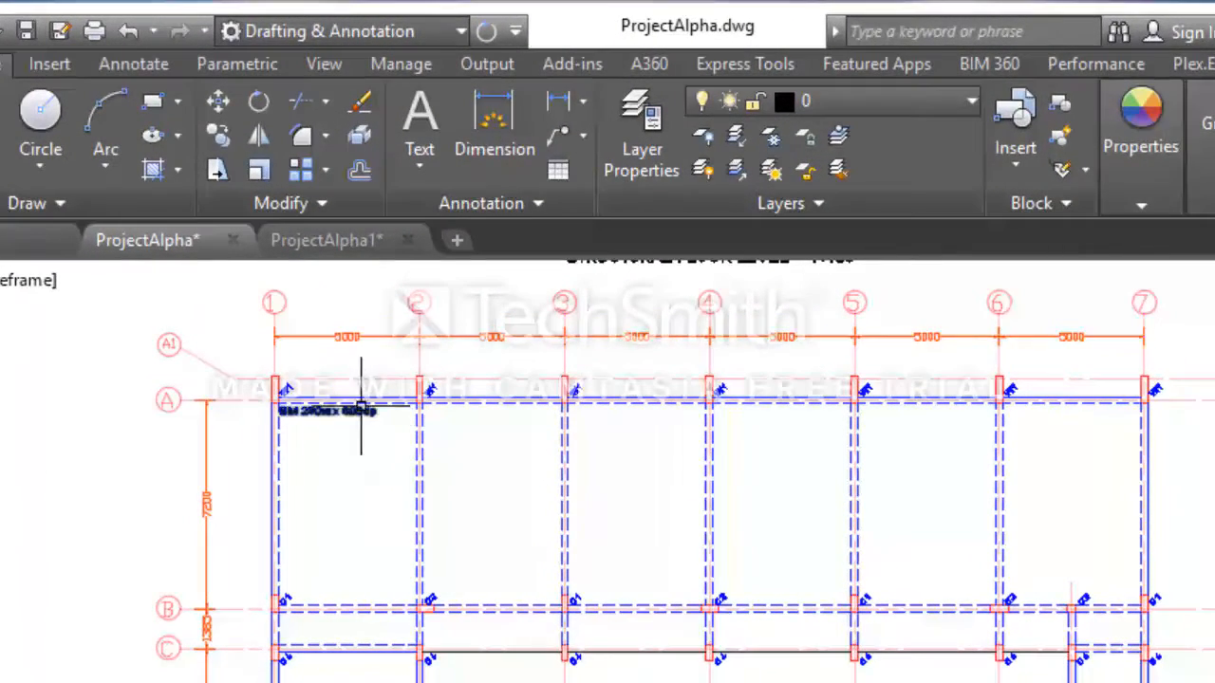
{"action": "middle_click_drag", "start_coordinate": [368, 427], "coordinate": [376, 514]}
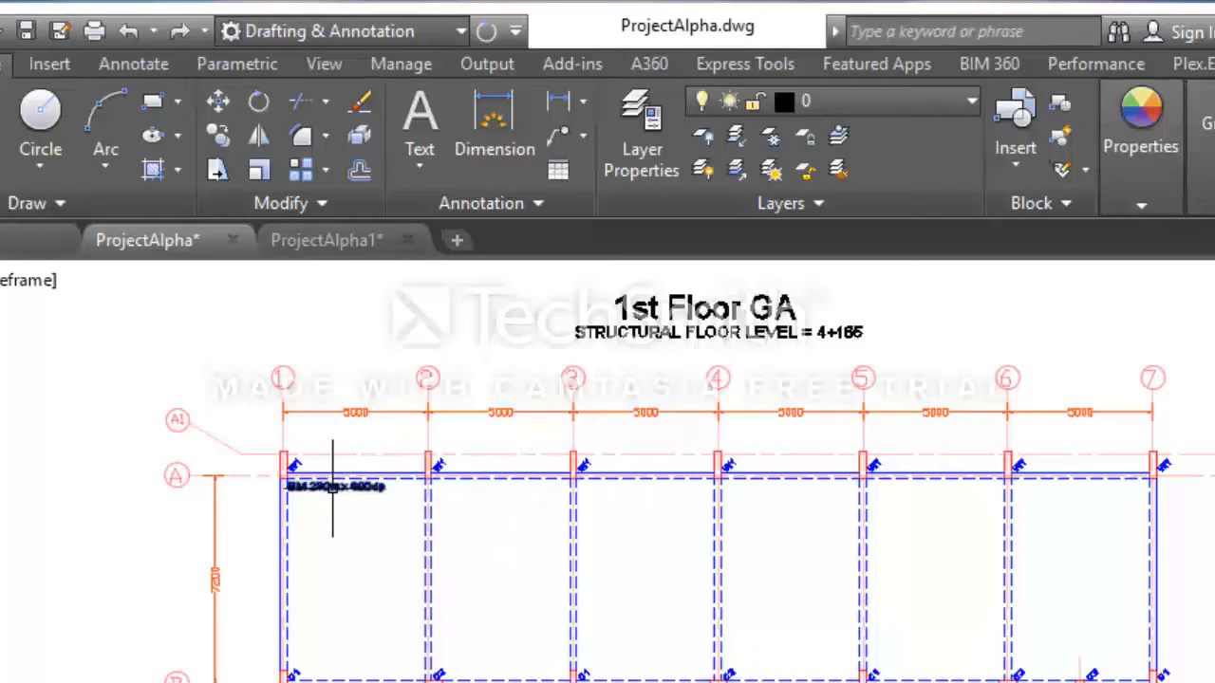
{"action": "mouse_move", "coordinate": [283, 478]}
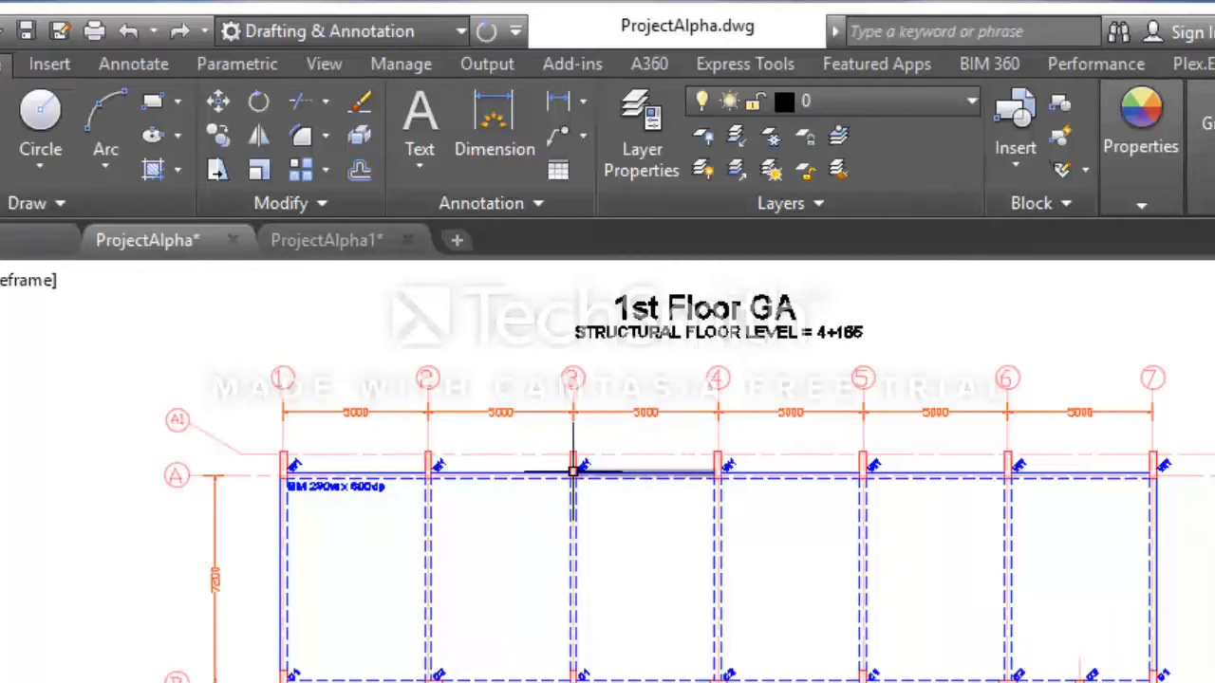
- Copy the BM 230w x 600dp label along grid A from the column at grid 1 to the column at grid 3
{"action": "left_click", "coordinate": [392, 491]}
{"action": "left_click", "coordinate": [366, 485]}
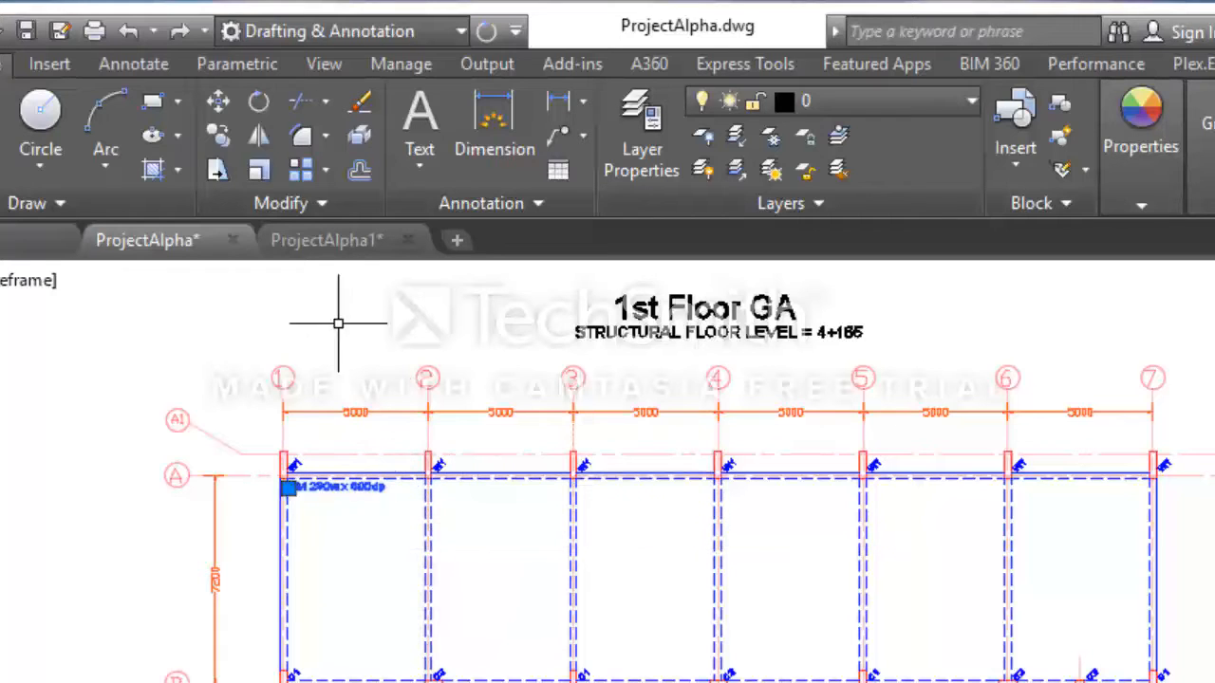
{"action": "left_click", "coordinate": [217, 136]}
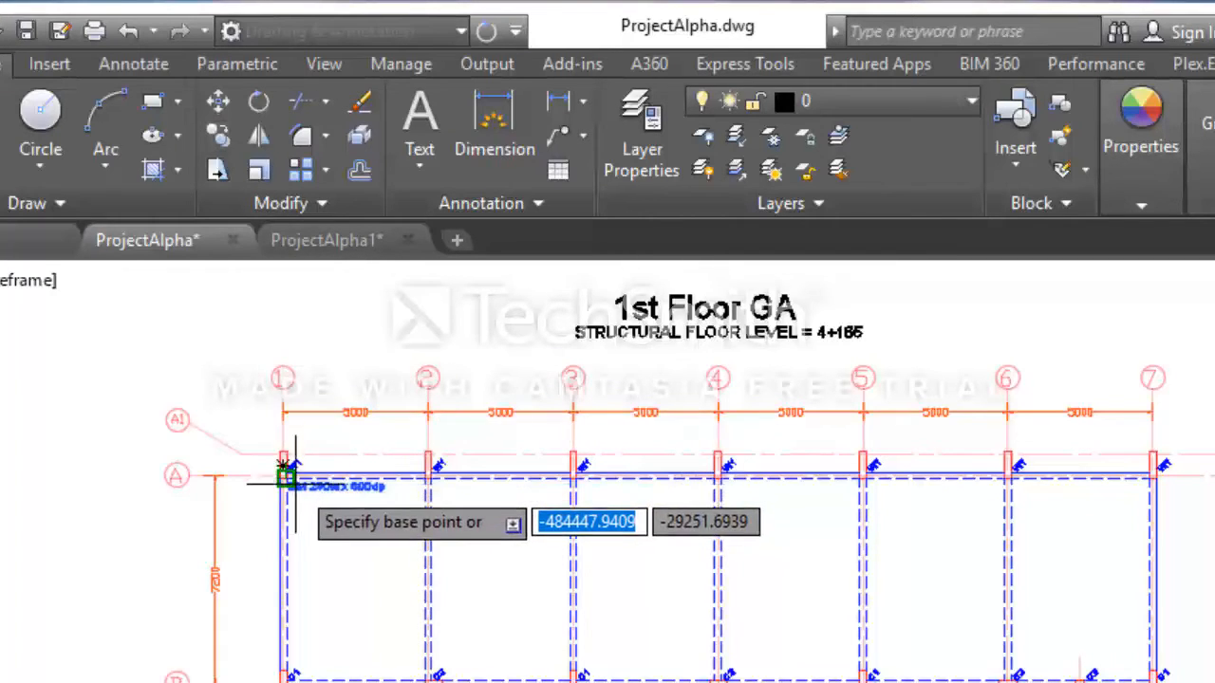
{"action": "scroll", "coordinate": [285, 460], "scroll_direction": "up", "scroll_amount": 2}
{"action": "left_click", "coordinate": [277, 463]}
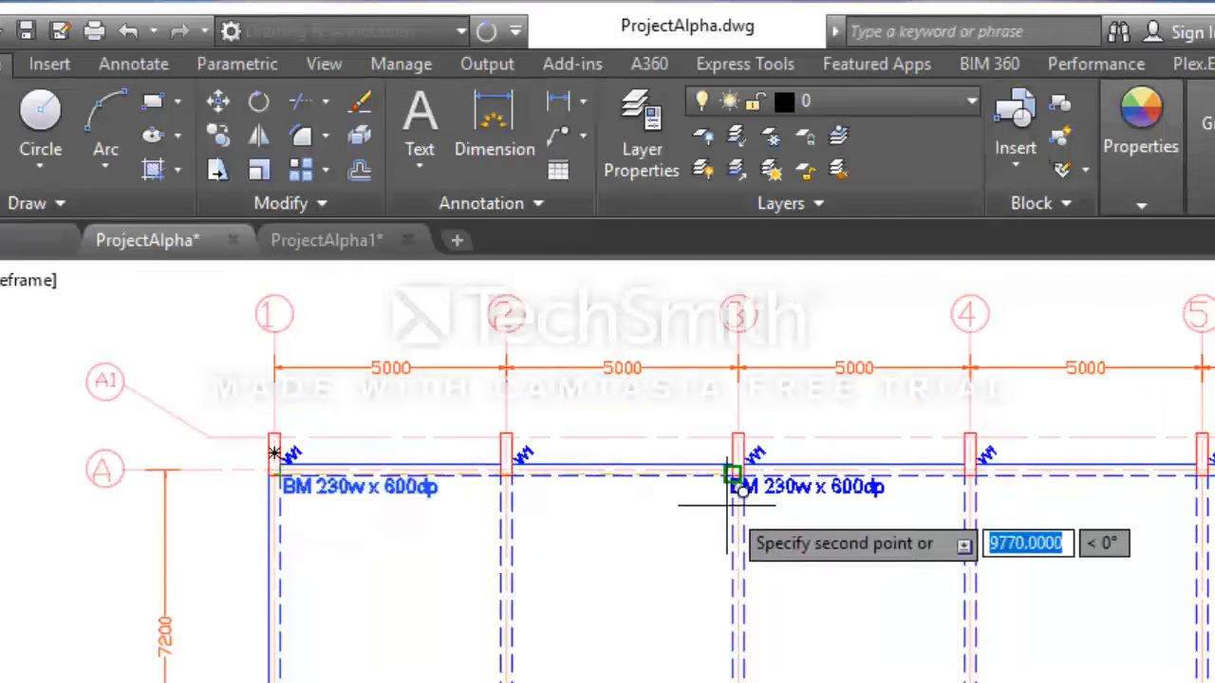
{"action": "scroll", "coordinate": [731, 479], "scroll_direction": "up", "scroll_amount": 4}
{"action": "scroll", "coordinate": [713, 470], "scroll_direction": "down", "scroll_amount": 5}
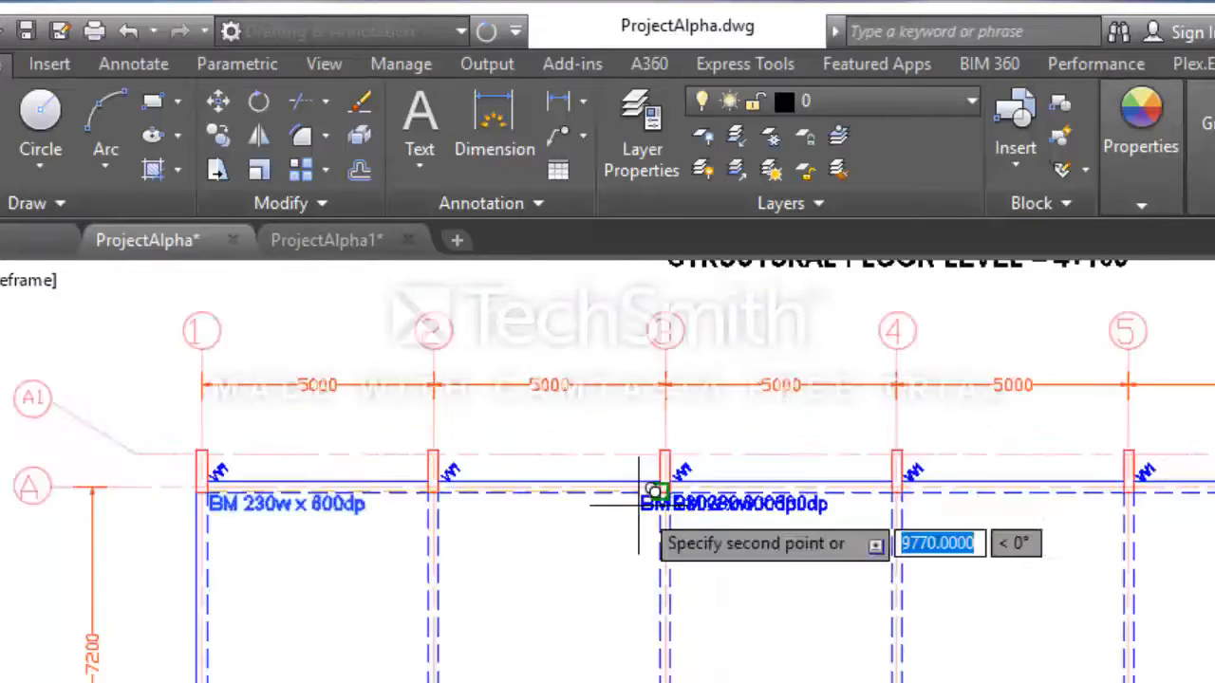
{"action": "left_click", "coordinate": [654, 498]}
{"action": "scroll", "coordinate": [746, 503], "scroll_direction": "up", "scroll_amount": 2}
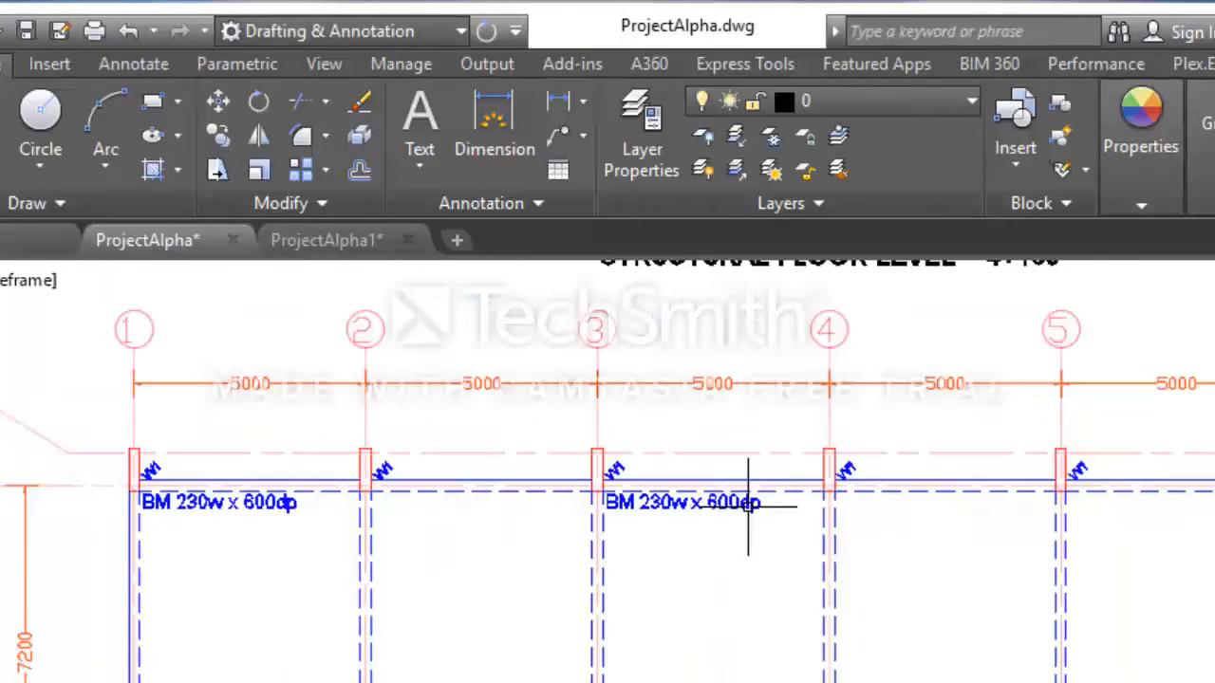
- Change the text of the copied beam label between grids 3 and 4 to "BM 230w x 750dp"
{"action": "scroll", "coordinate": [737, 502], "scroll_direction": "down", "scroll_amount": 2}
{"action": "scroll", "coordinate": [737, 502], "scroll_direction": "up", "scroll_amount": 2}
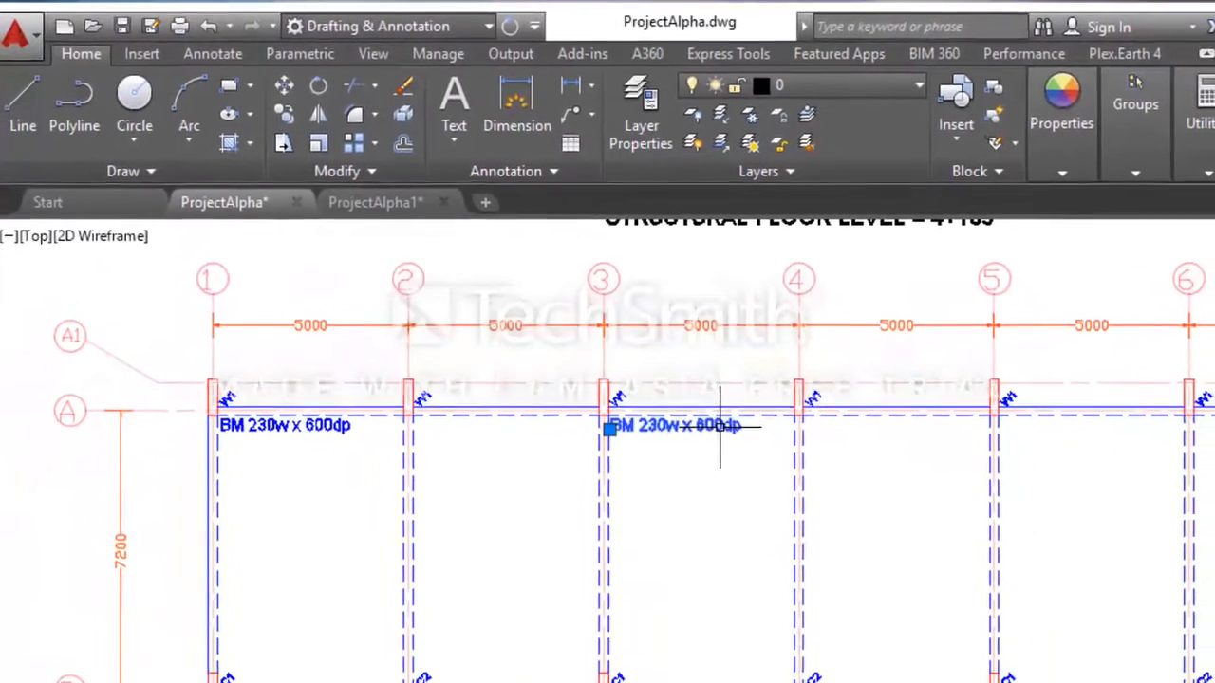
{"action": "double_click", "coordinate": [725, 486]}
{"action": "left_click", "coordinate": [714, 486]}
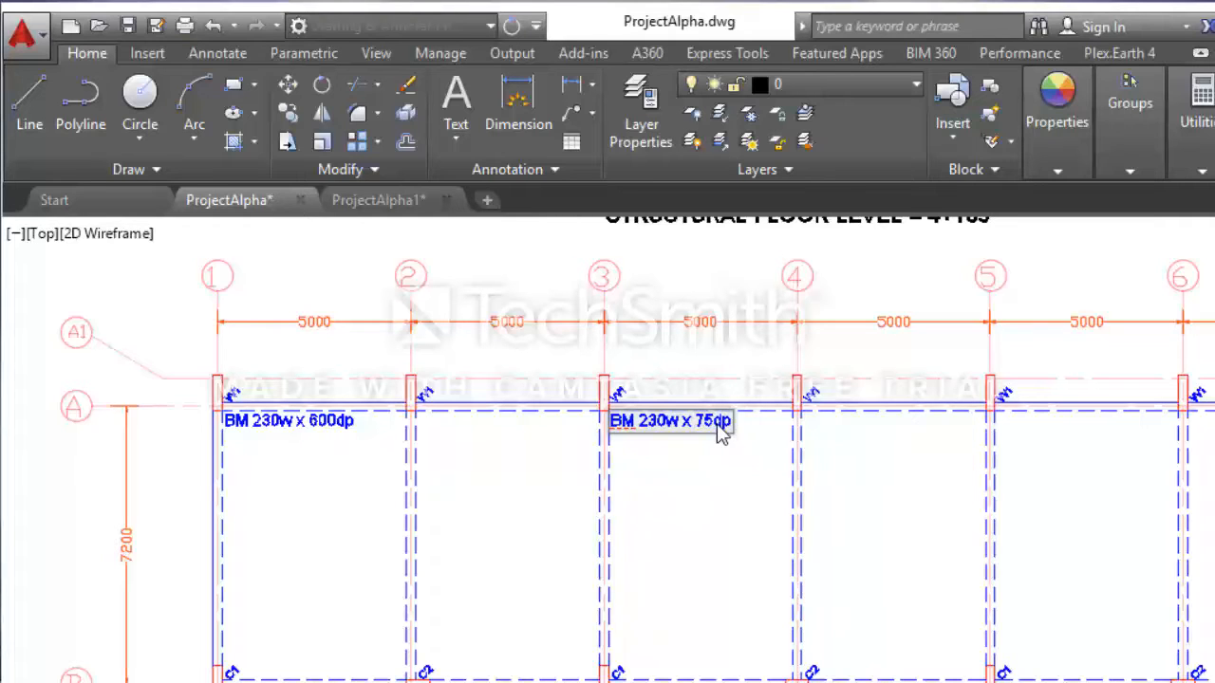
{"action": "left_click", "coordinate": [708, 487]}
{"action": "scroll", "coordinate": [664, 475], "scroll_direction": "down", "scroll_amount": 2}
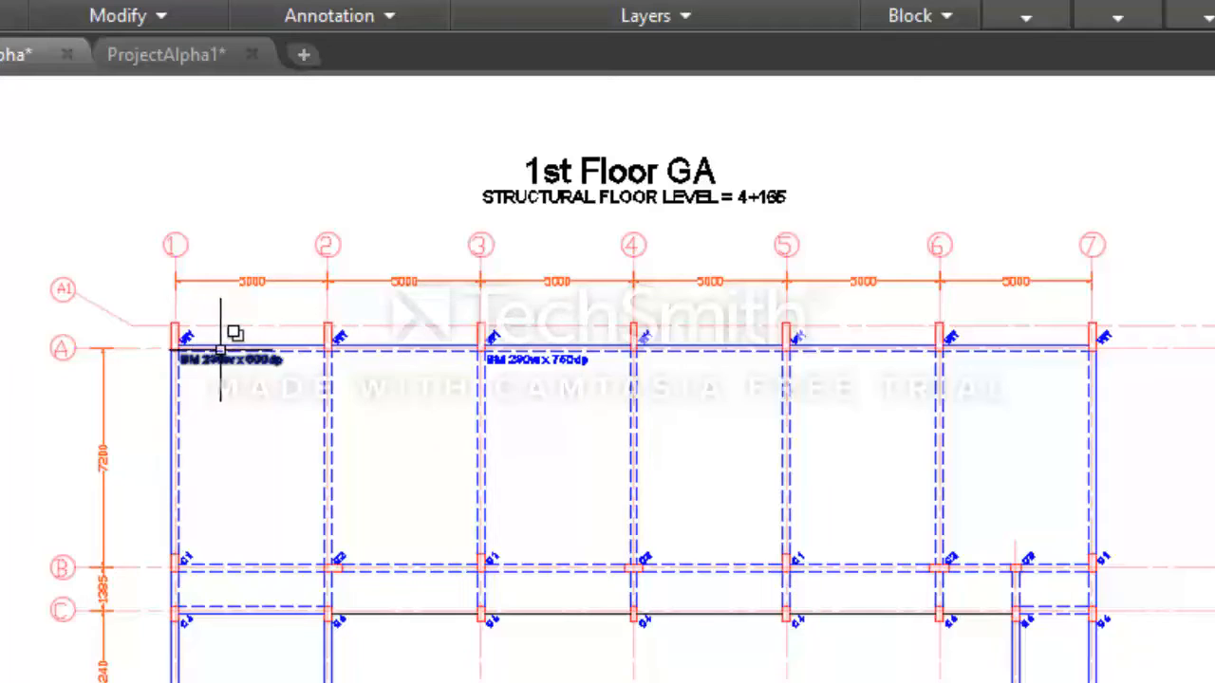
- Delete the BM 230w x 750dp label beside grid 3
{"action": "left_click", "coordinate": [537, 361]}
{"action": "key", "text": "Delete"}
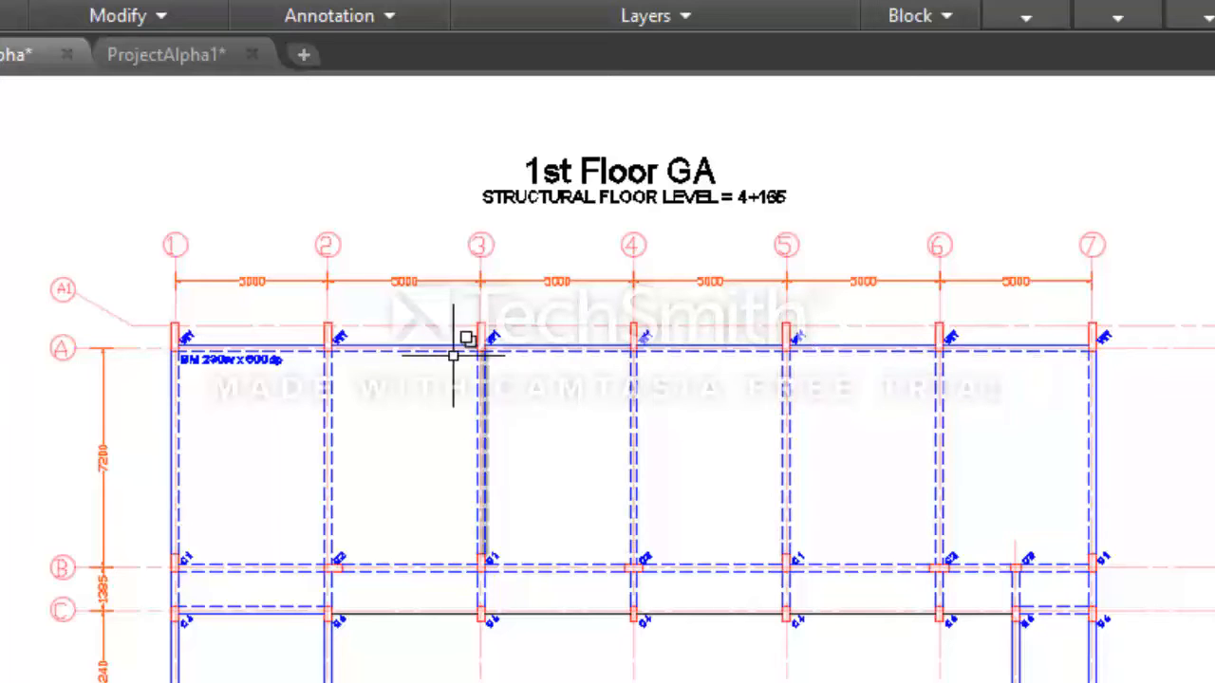
- Copy the BM 230w x 600dp label from grid A straight down to just above the grid B beam between grids 1 and 2
{"action": "left_click", "coordinate": [249, 378]}
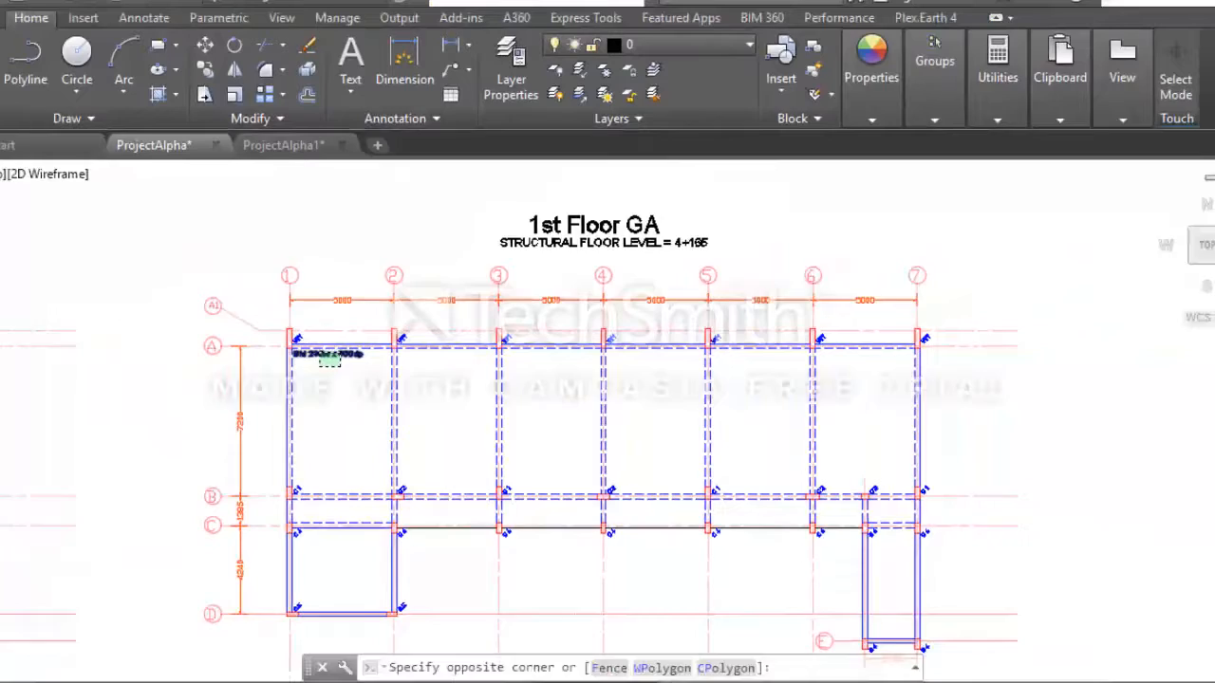
{"action": "left_click", "coordinate": [320, 356]}
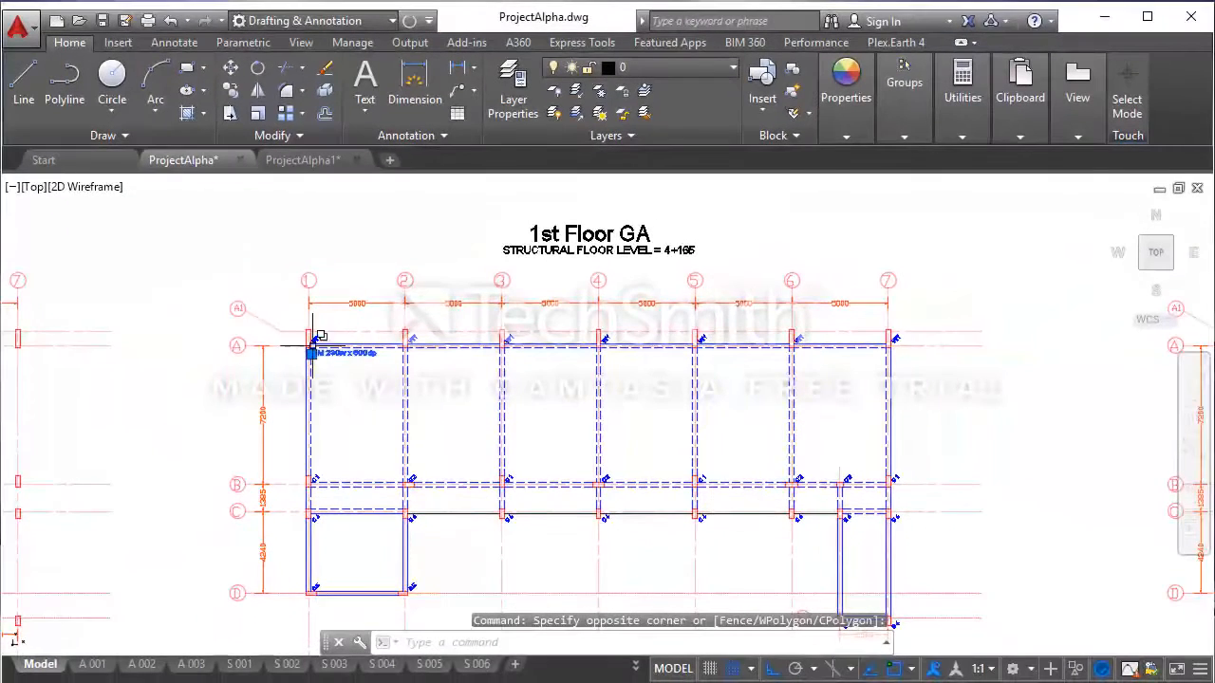
{"action": "left_click", "coordinate": [229, 90]}
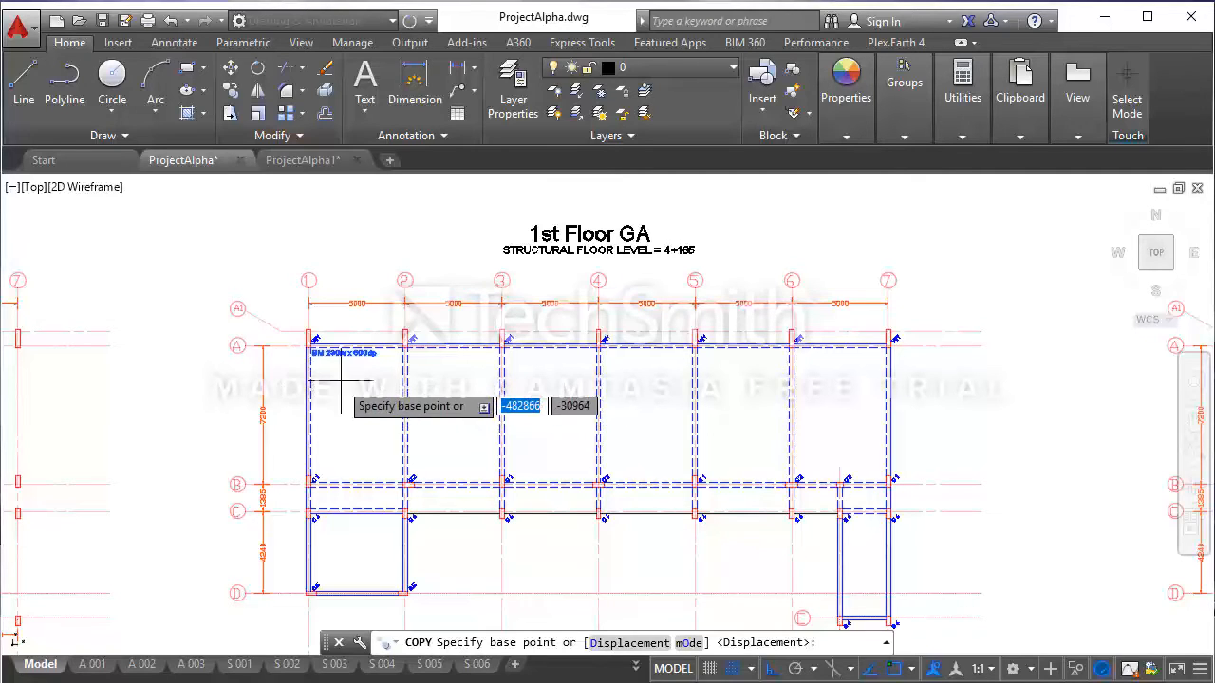
{"action": "left_click", "coordinate": [309, 338]}
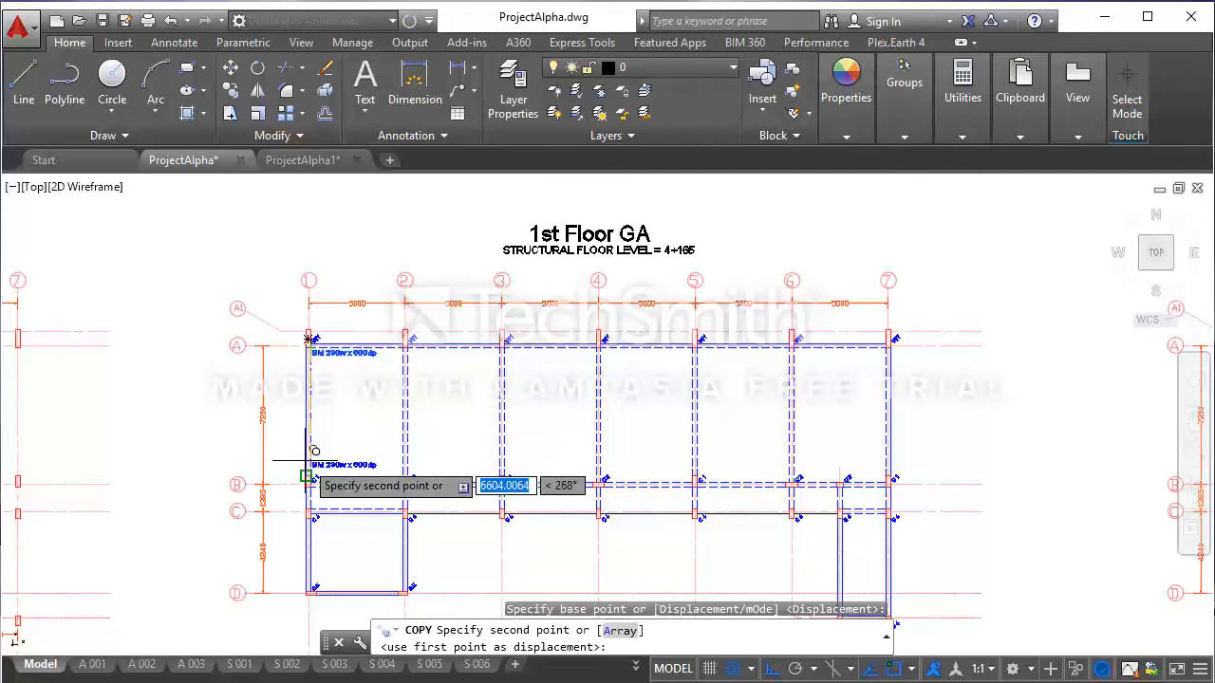
{"action": "scroll", "coordinate": [308, 487], "scroll_direction": "up", "scroll_amount": 4}
{"action": "scroll", "coordinate": [307, 488], "scroll_direction": "up", "scroll_amount": 4}
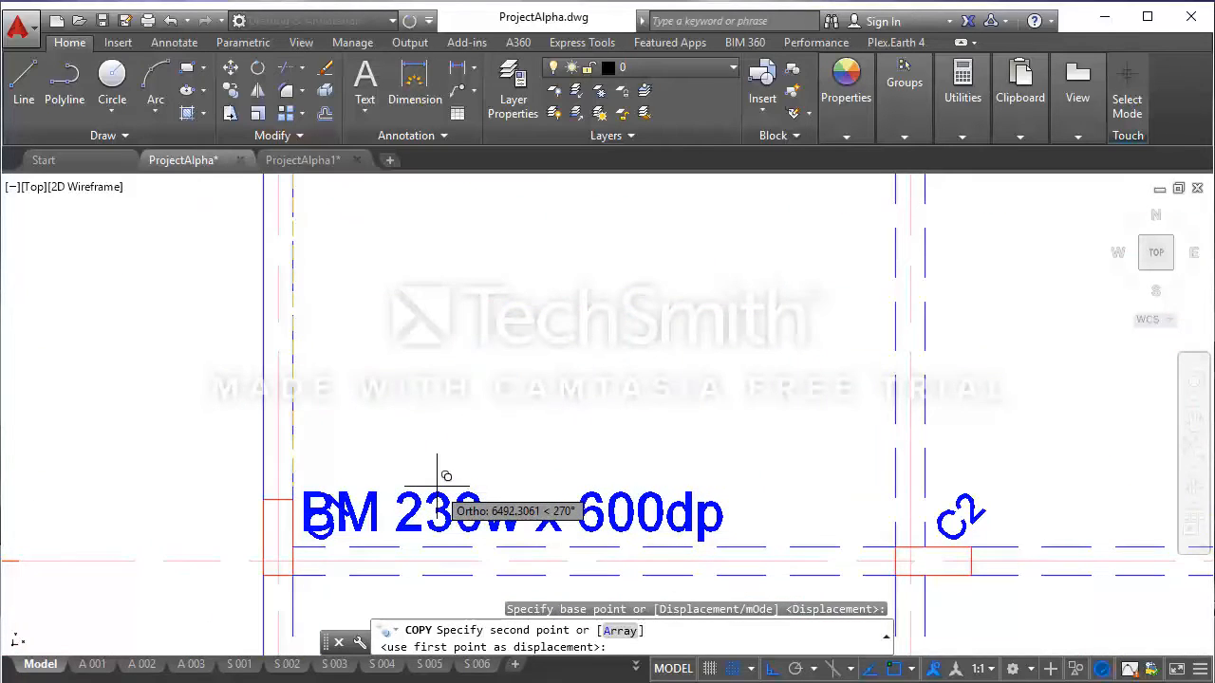
{"action": "left_click", "coordinate": [438, 491]}
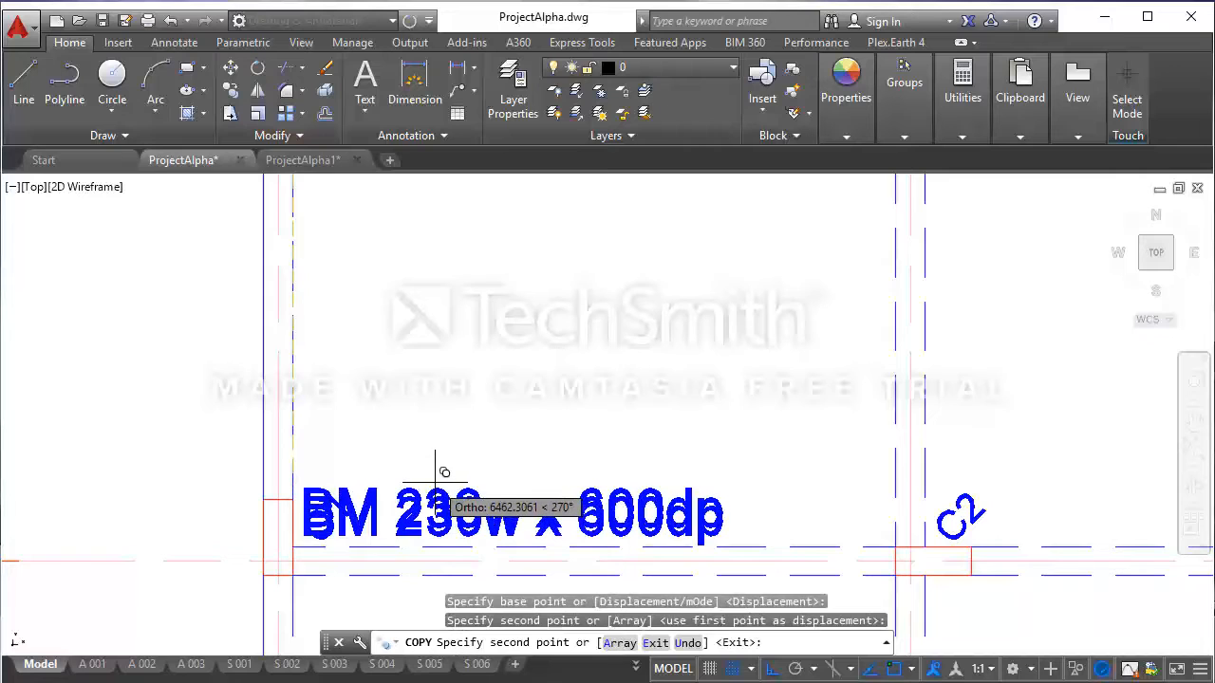
{"action": "key", "text": "Escape"}
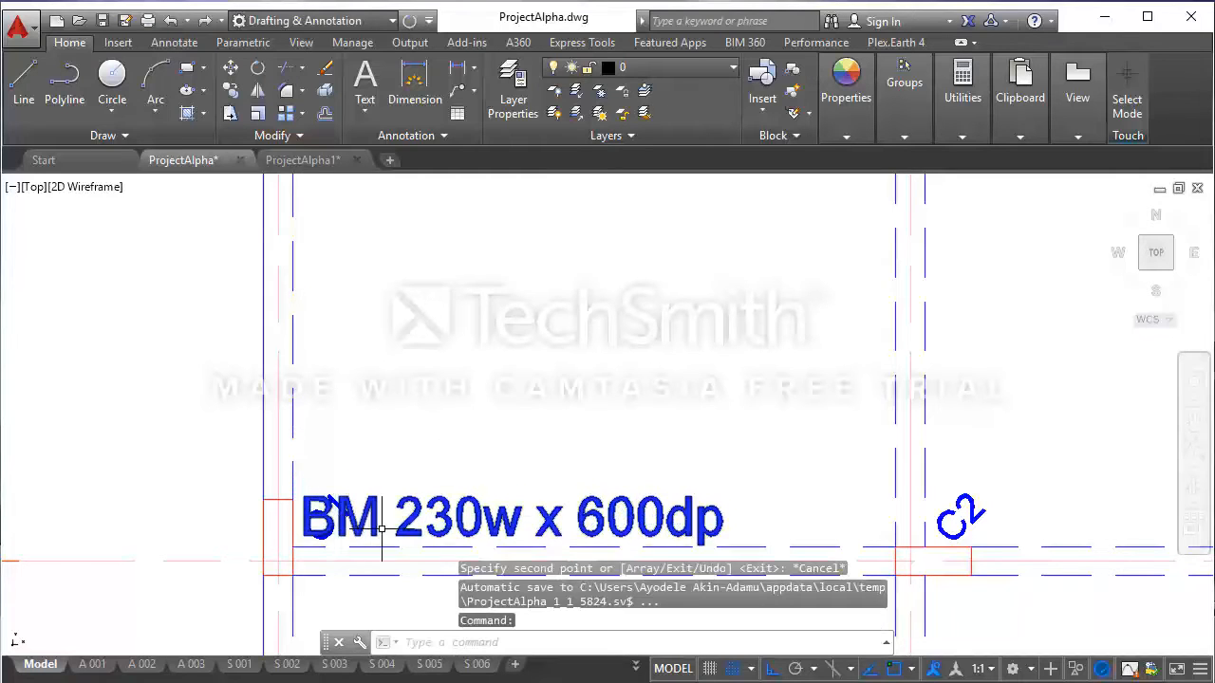
- Move the grid B beam label horizontally about 680 units towards grid 2, clear of the C1 column tag
{"action": "scroll", "coordinate": [375, 494], "scroll_direction": "down", "scroll_amount": 4}
{"action": "scroll", "coordinate": [378, 484], "scroll_direction": "up", "scroll_amount": 5}
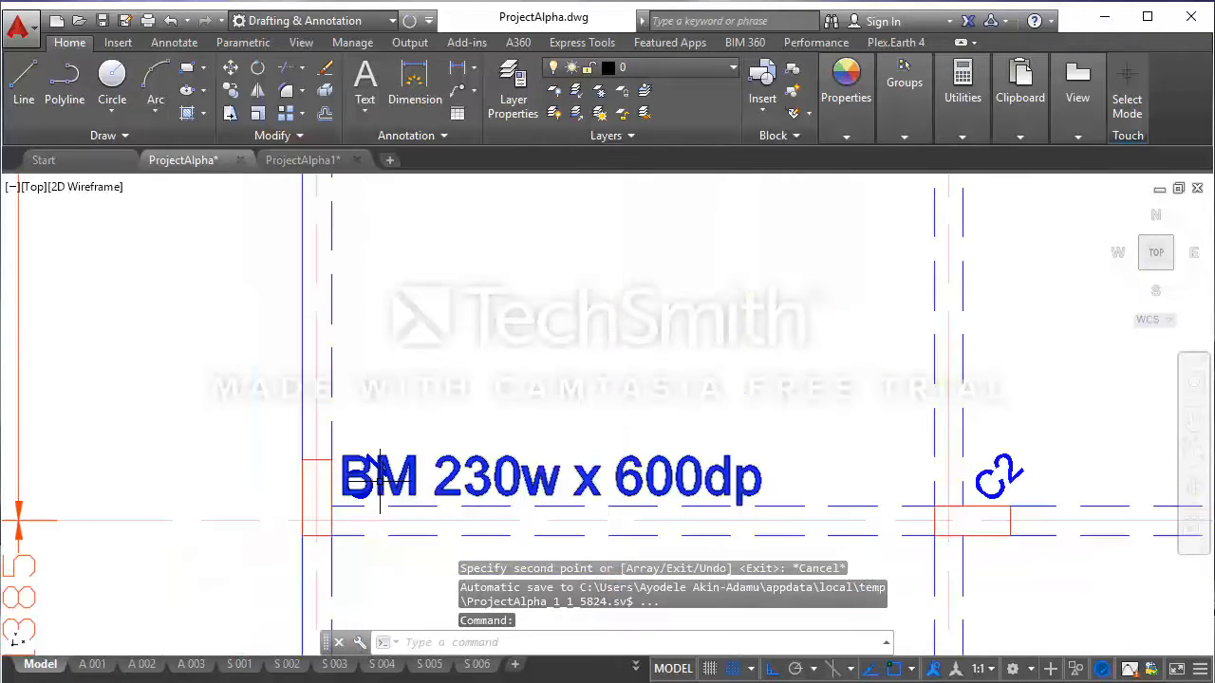
{"action": "scroll", "coordinate": [447, 403], "scroll_direction": "down", "scroll_amount": 7}
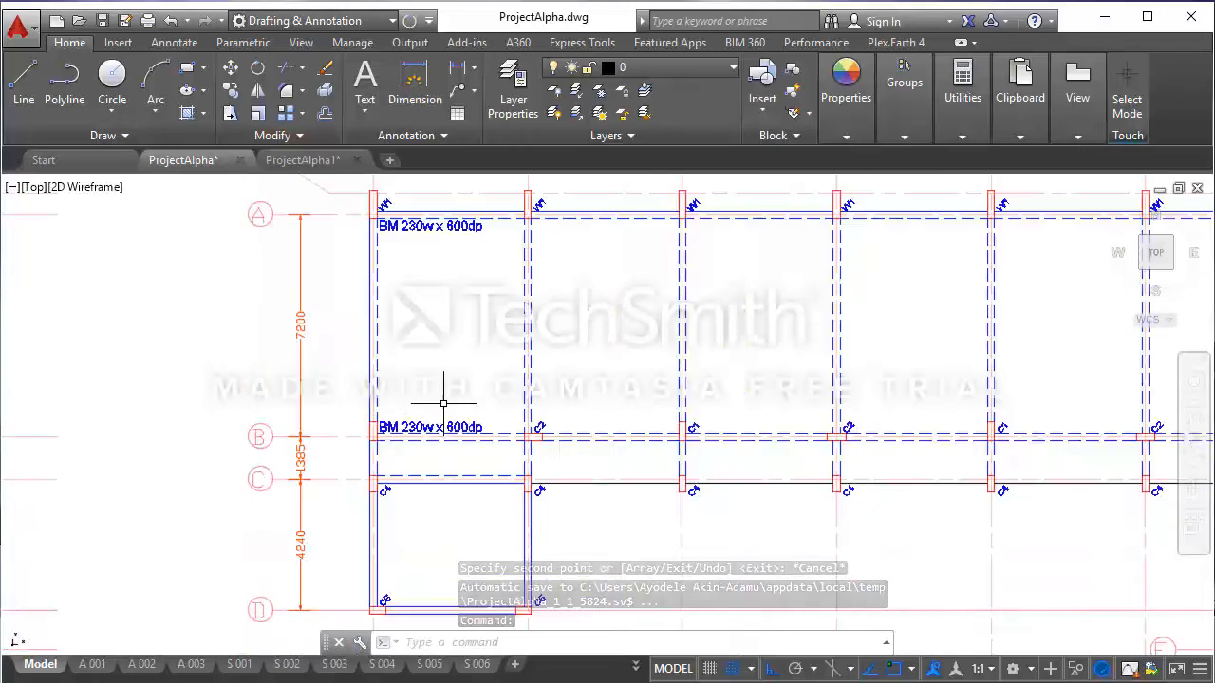
{"action": "scroll", "coordinate": [471, 416], "scroll_direction": "up", "scroll_amount": 3}
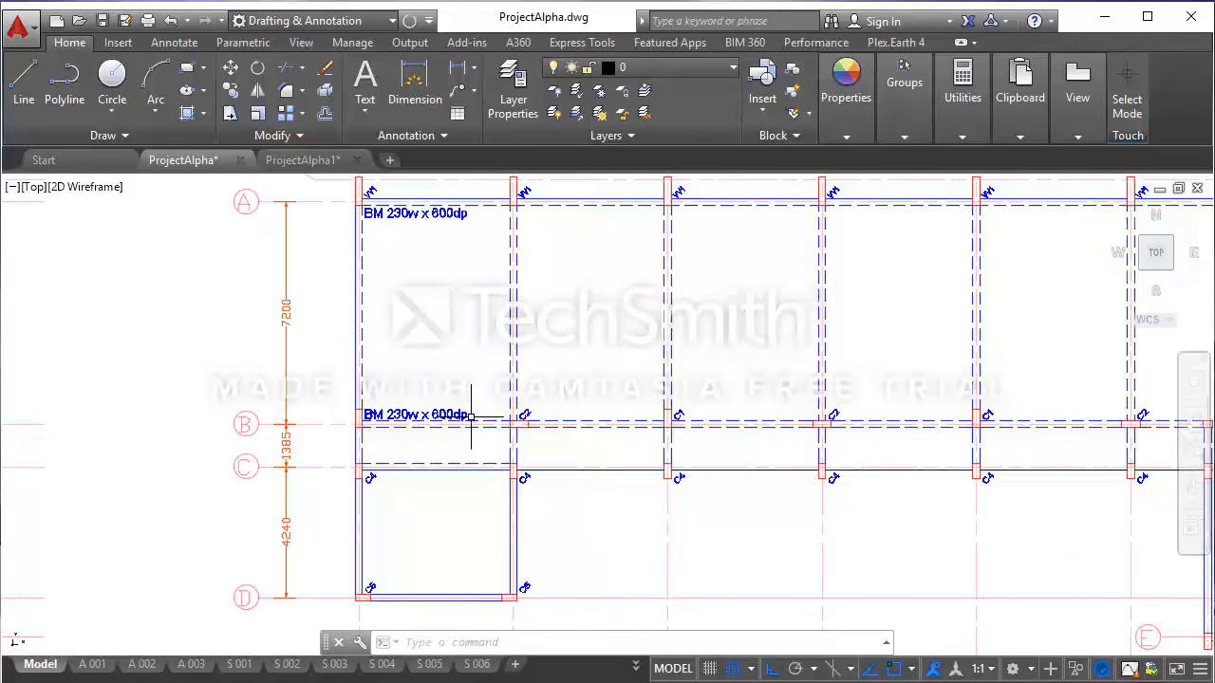
{"action": "left_click", "coordinate": [470, 416]}
{"action": "left_click", "coordinate": [397, 389]}
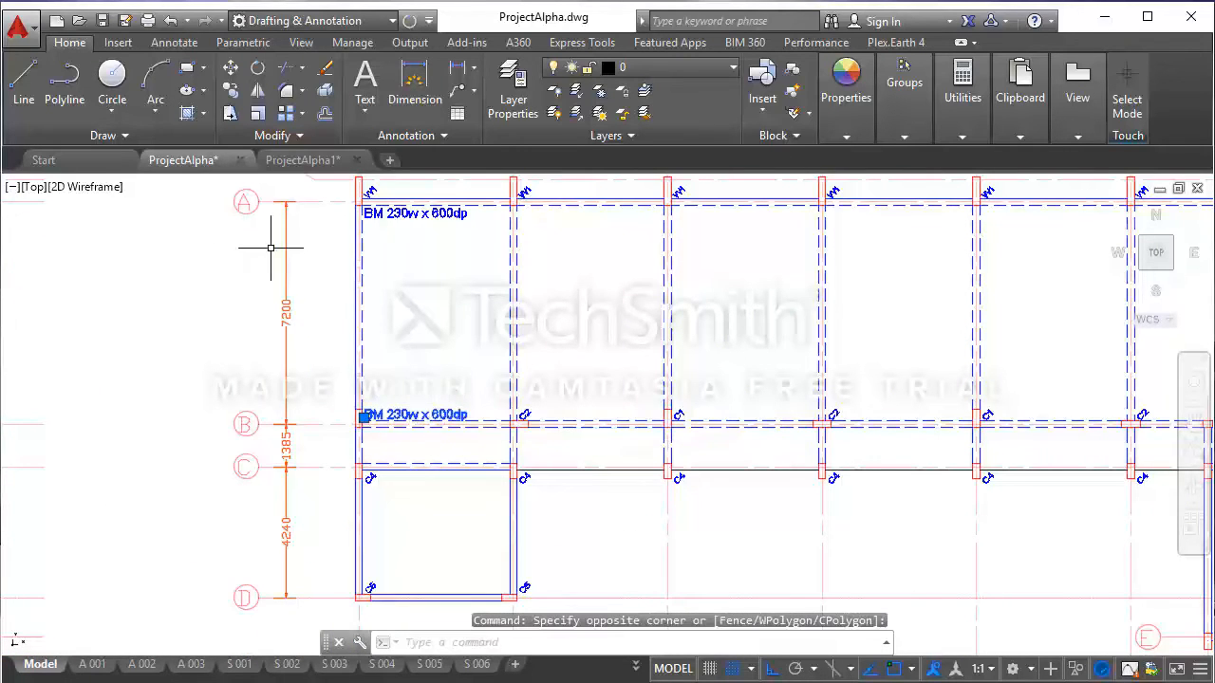
{"action": "left_click", "coordinate": [231, 67]}
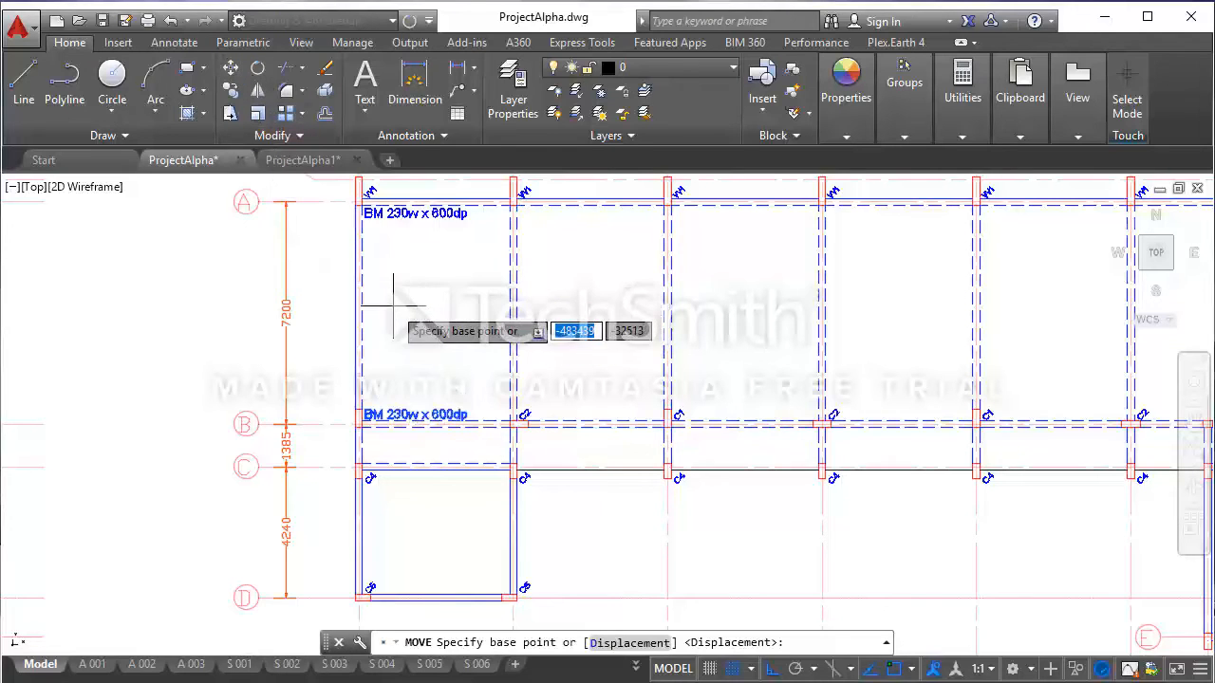
{"action": "left_click", "coordinate": [399, 294]}
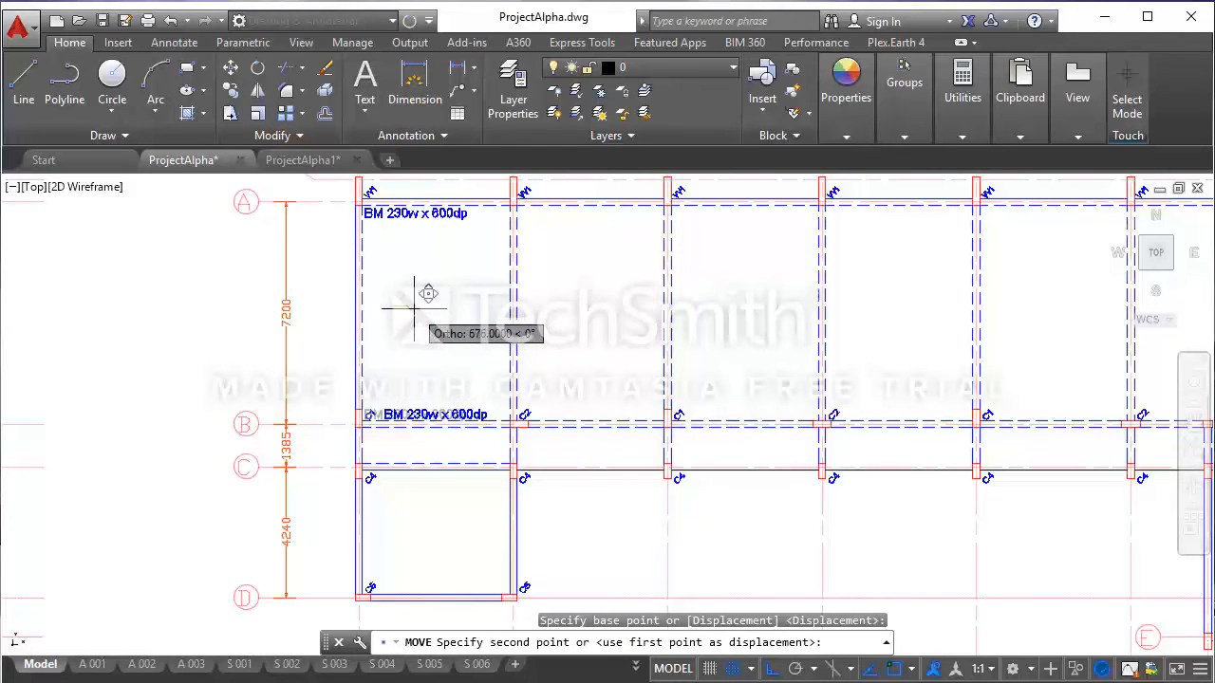
{"action": "key", "text": "Escape"}
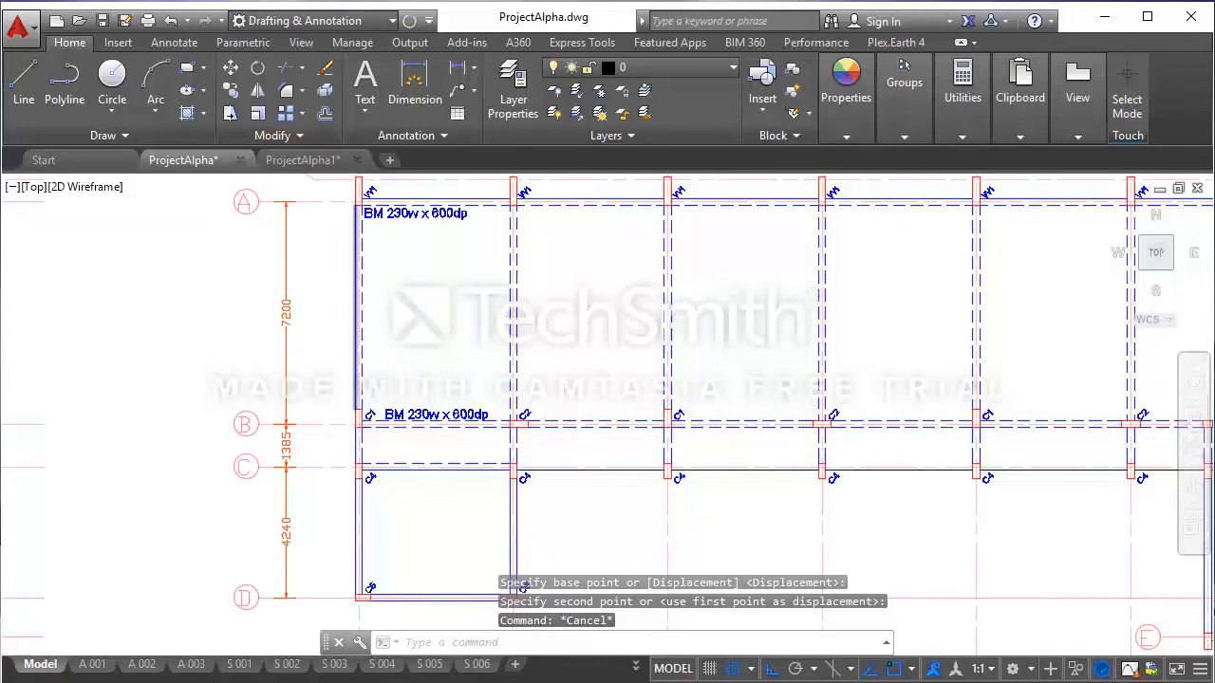
{"action": "scroll", "coordinate": [379, 389], "scroll_direction": "down", "scroll_amount": 2}
{"action": "key", "text": "Escape"}
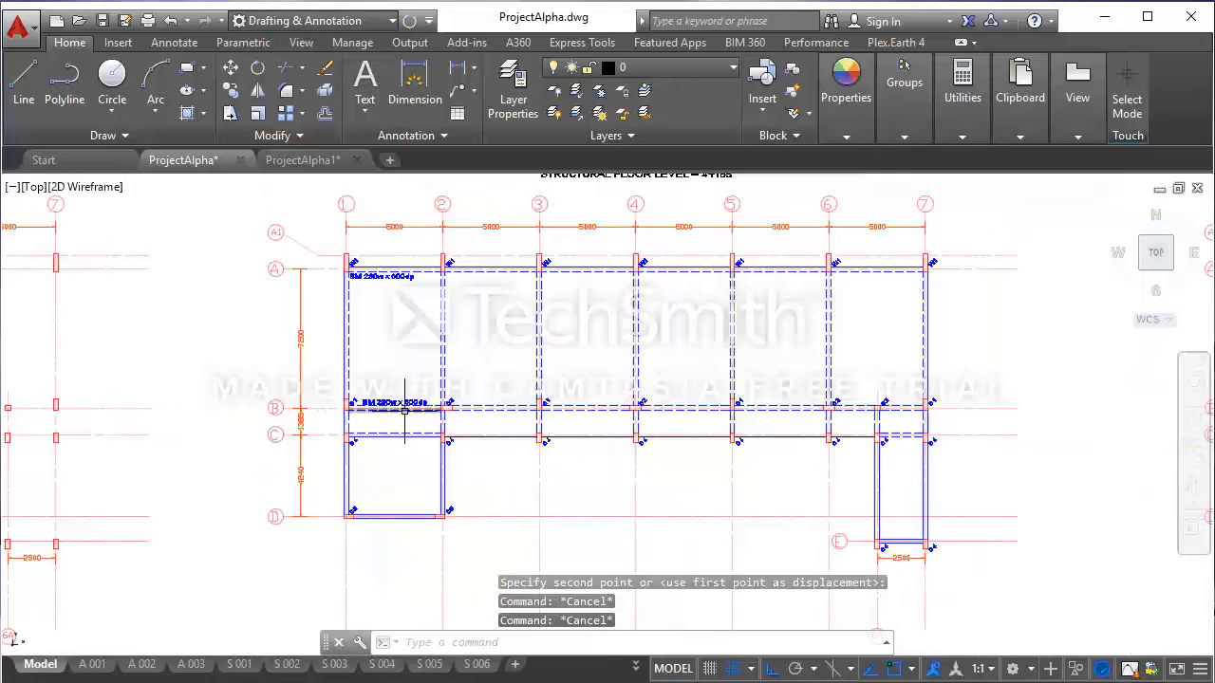
- Copy the grid B label BM 230w x 600dp straight down about 1390 units to just above the grid C beam between grids 1 and 2
{"action": "scroll", "coordinate": [404, 408], "scroll_direction": "up", "scroll_amount": 2}
{"action": "middle_click_drag", "start_coordinate": [402, 386], "coordinate": [334, 392]}
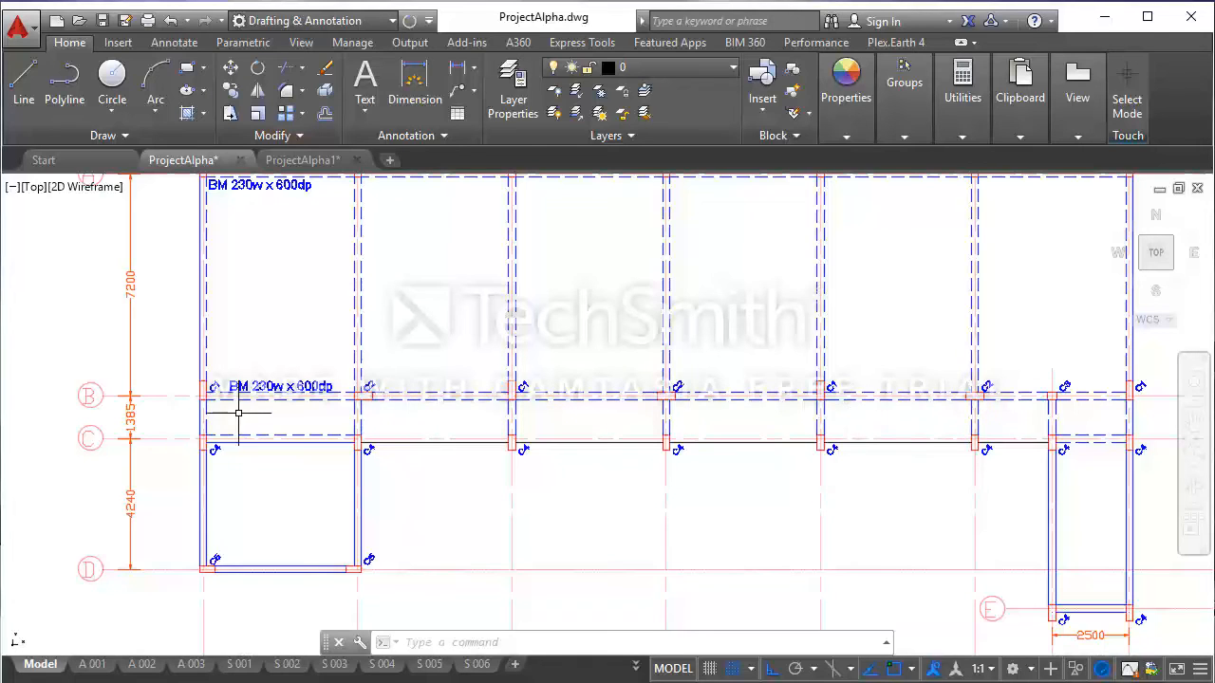
{"action": "scroll", "coordinate": [238, 413], "scroll_direction": "down", "scroll_amount": 2}
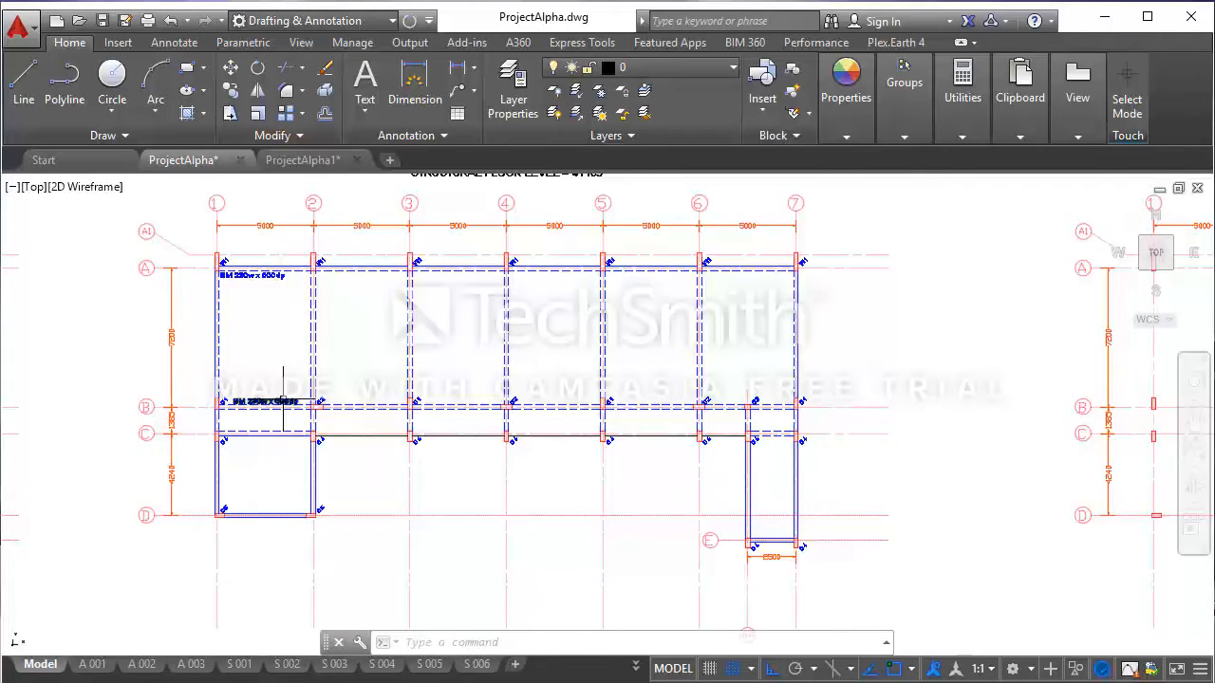
{"action": "scroll", "coordinate": [288, 400], "scroll_direction": "up", "scroll_amount": 2}
{"action": "scroll", "coordinate": [310, 404], "scroll_direction": "up", "scroll_amount": 2}
{"action": "left_click", "coordinate": [308, 400]}
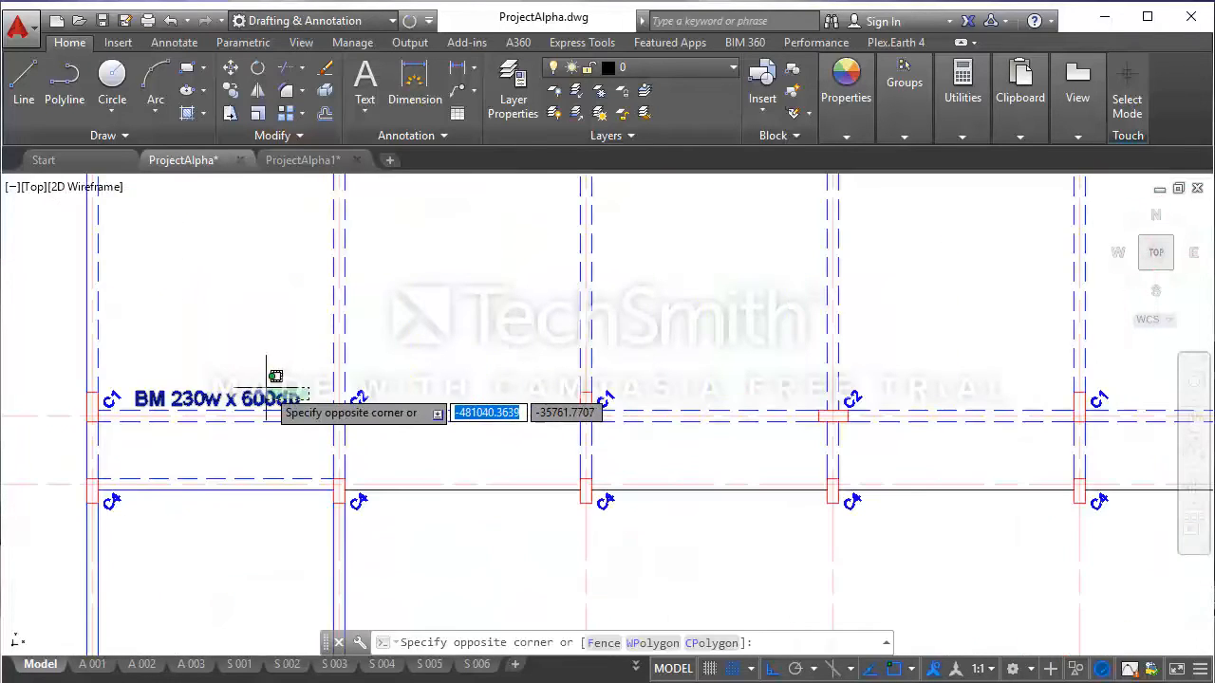
{"action": "left_click", "coordinate": [275, 375]}
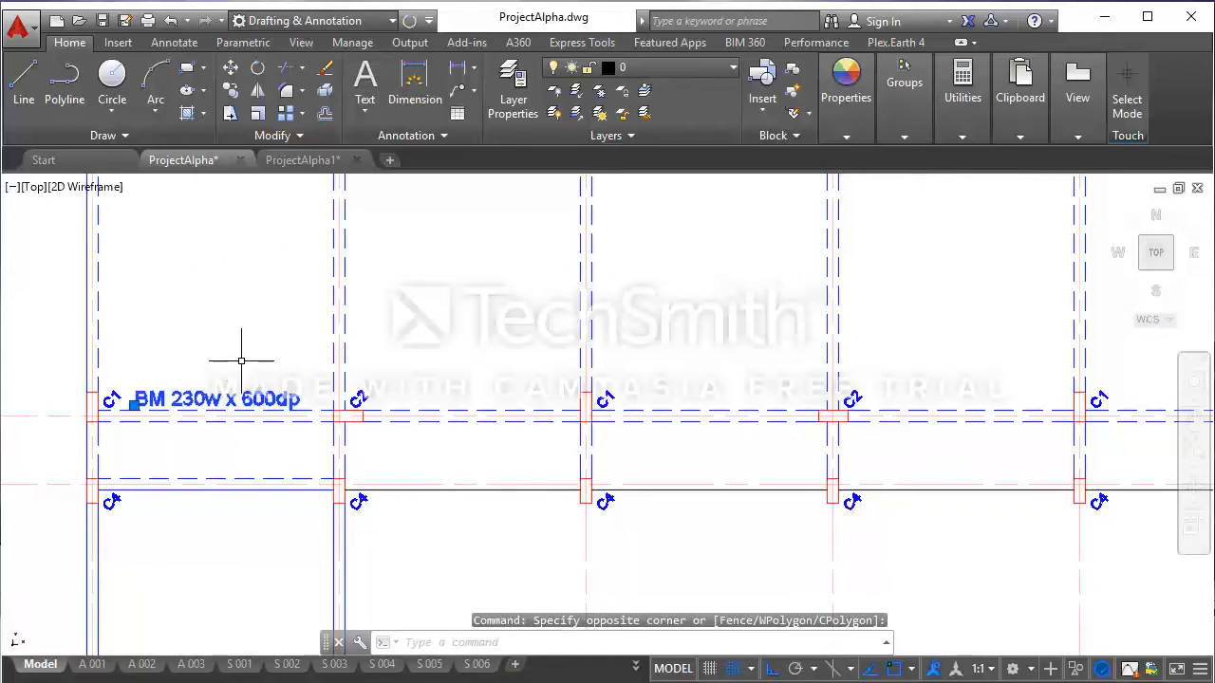
{"action": "left_click", "coordinate": [231, 89]}
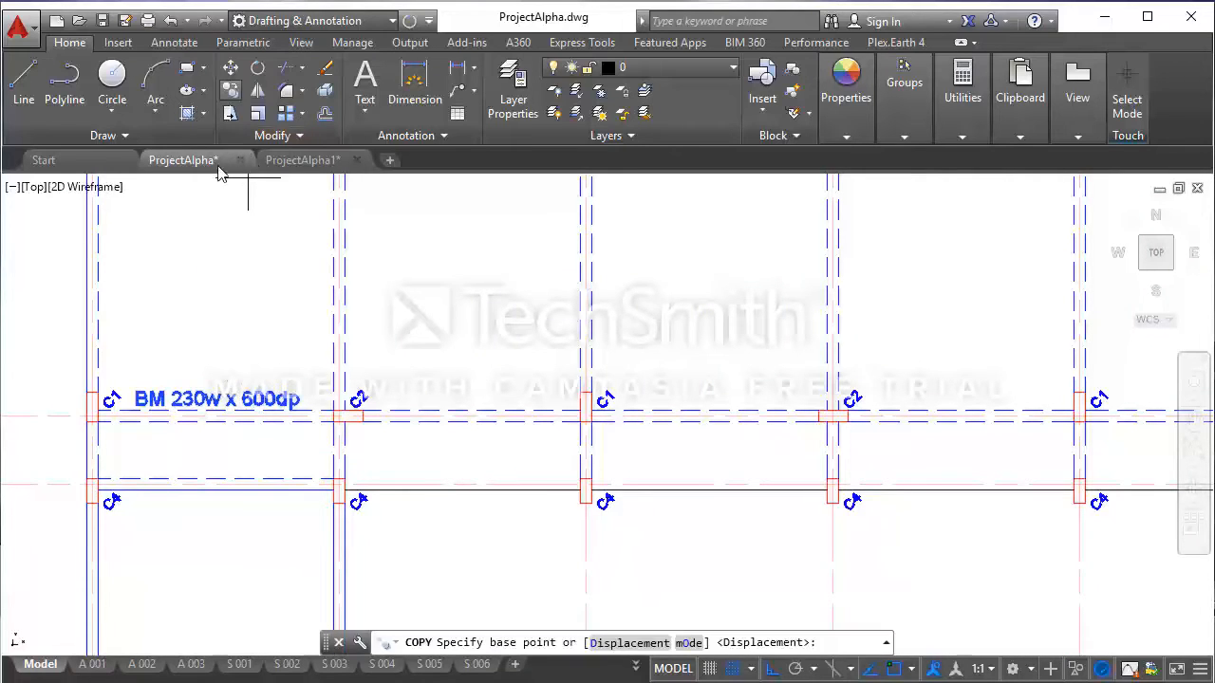
{"action": "scroll", "coordinate": [92, 413], "scroll_direction": "up", "scroll_amount": 2}
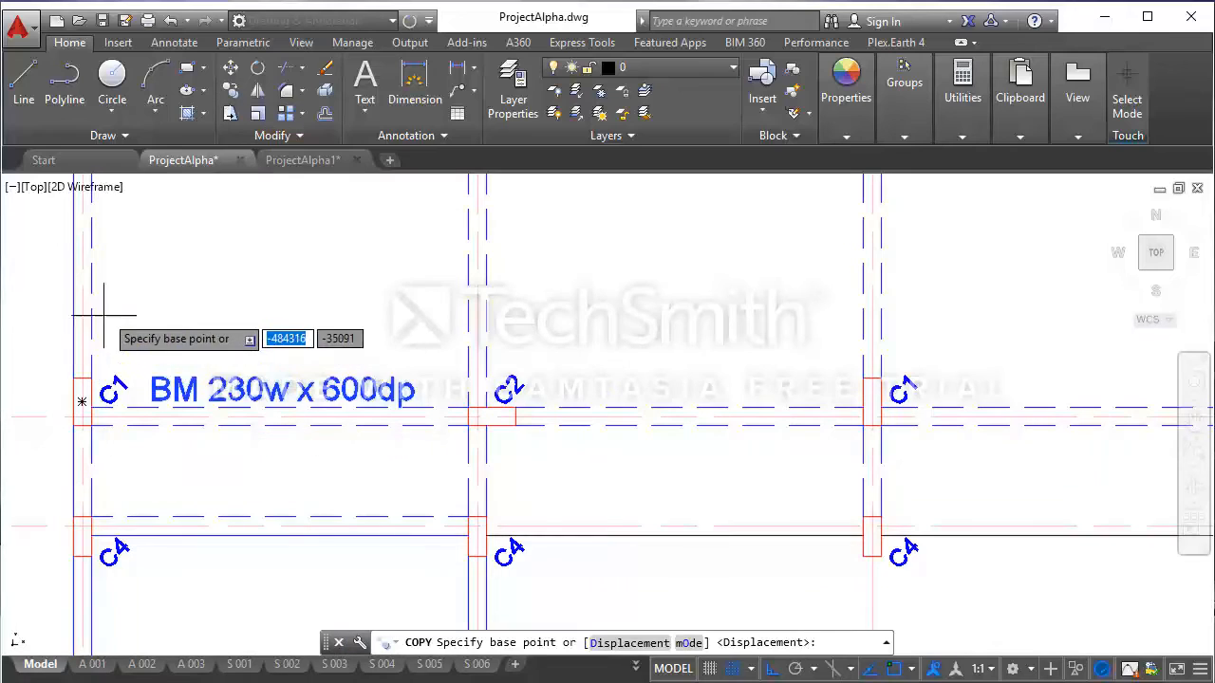
{"action": "left_click", "coordinate": [286, 223]}
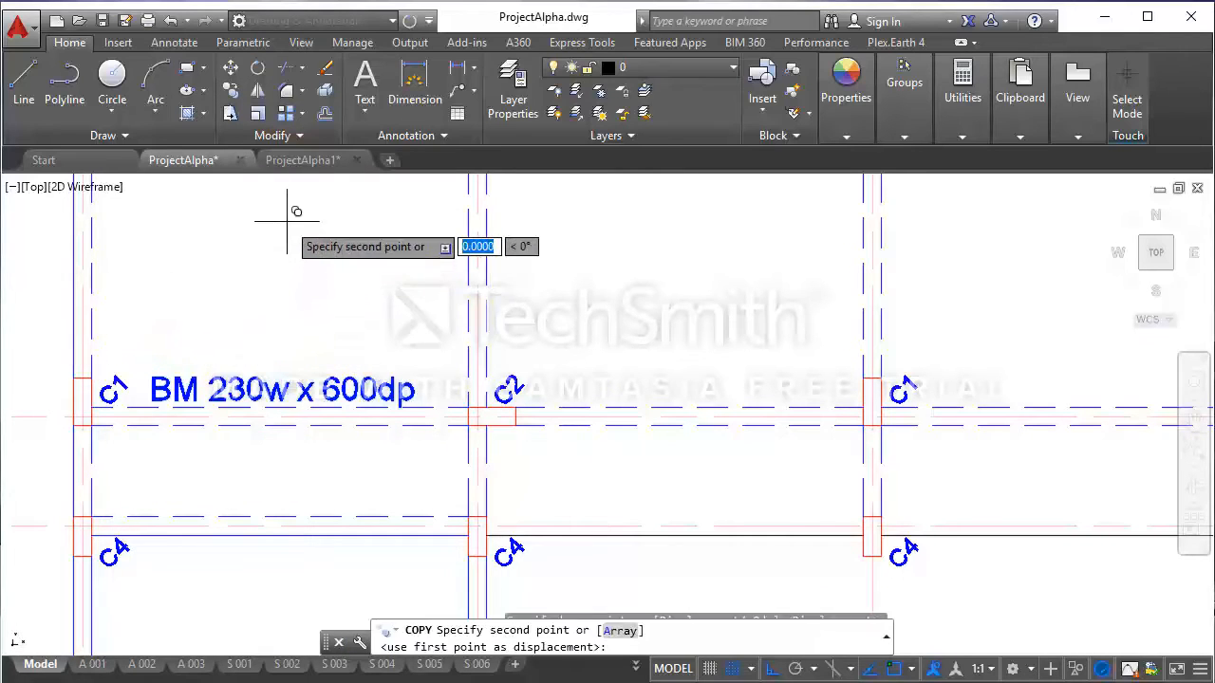
{"action": "left_click", "coordinate": [302, 332]}
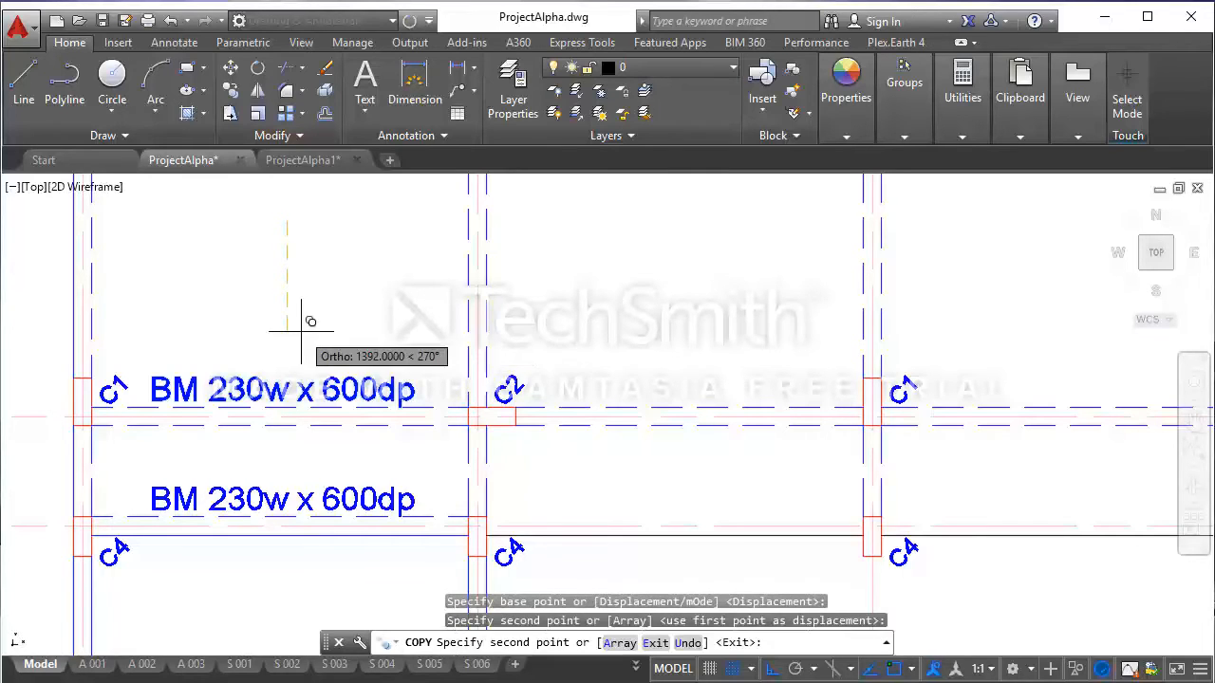
{"action": "scroll", "coordinate": [304, 314], "scroll_direction": "down", "scroll_amount": 5}
{"action": "key", "text": "Escape"}
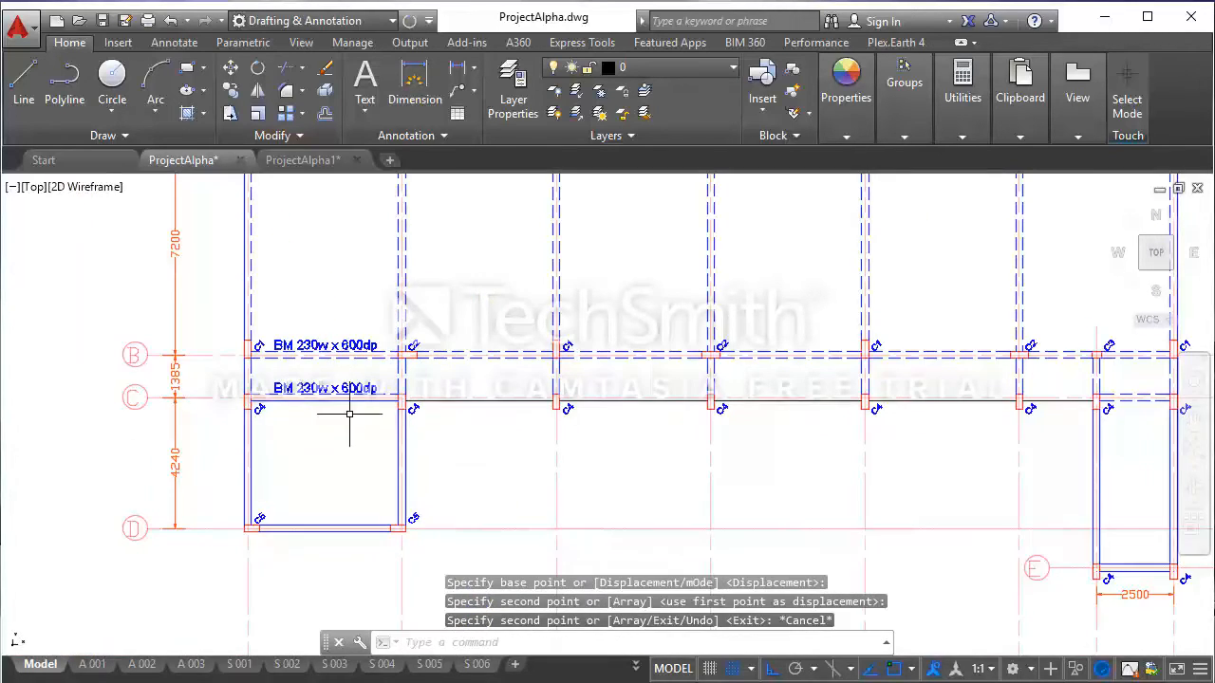
- Copy the grid C label BM 230w x 600dp straight down to just above the grid D beam between grids 1 and 2
{"action": "scroll", "coordinate": [339, 484], "scroll_direction": "down", "scroll_amount": 2}
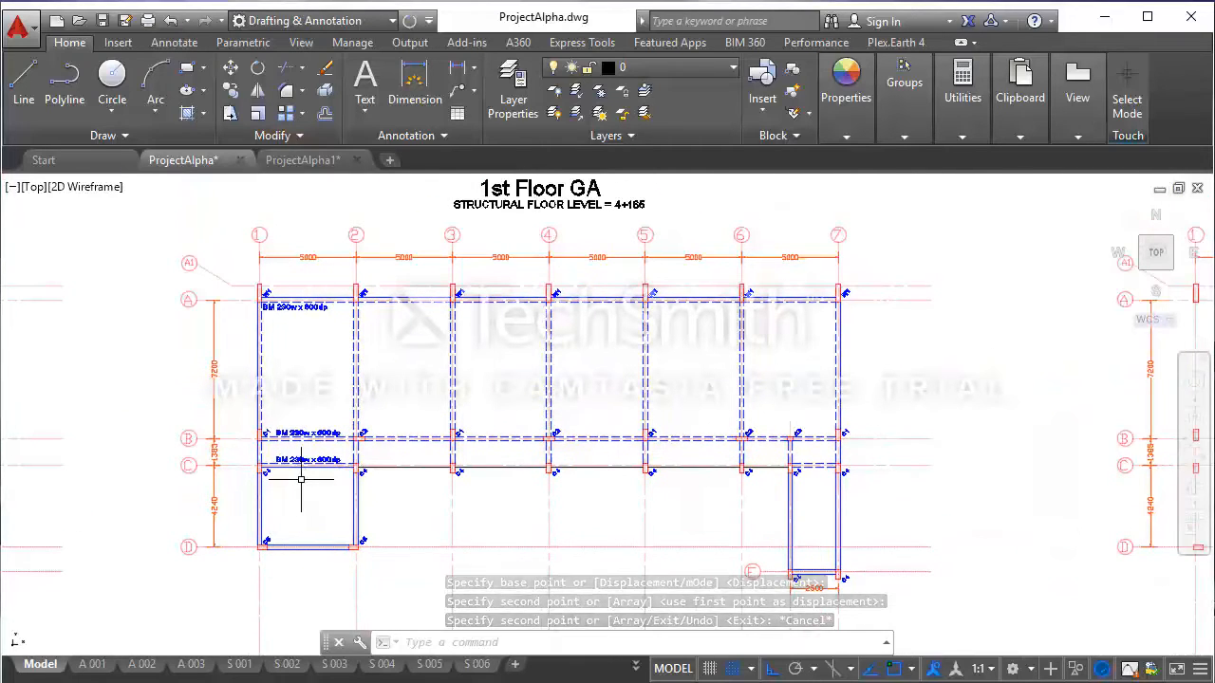
{"action": "scroll", "coordinate": [313, 479], "scroll_direction": "up", "scroll_amount": 2}
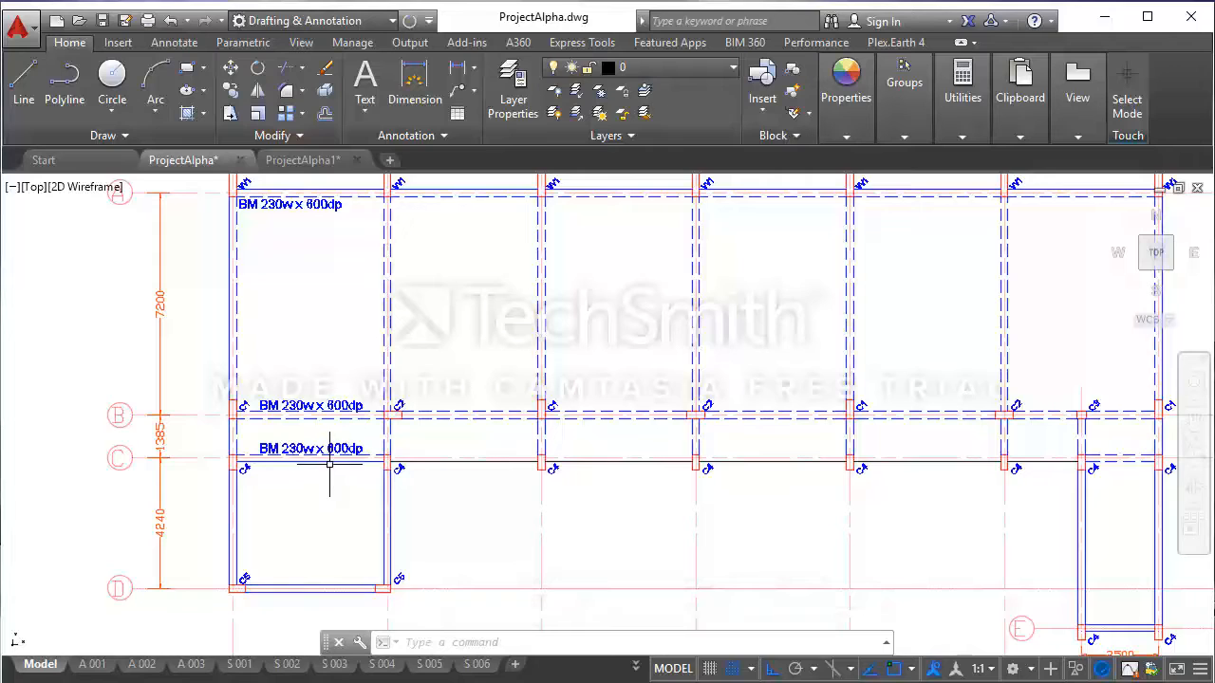
{"action": "scroll", "coordinate": [372, 447], "scroll_direction": "down", "scroll_amount": 2}
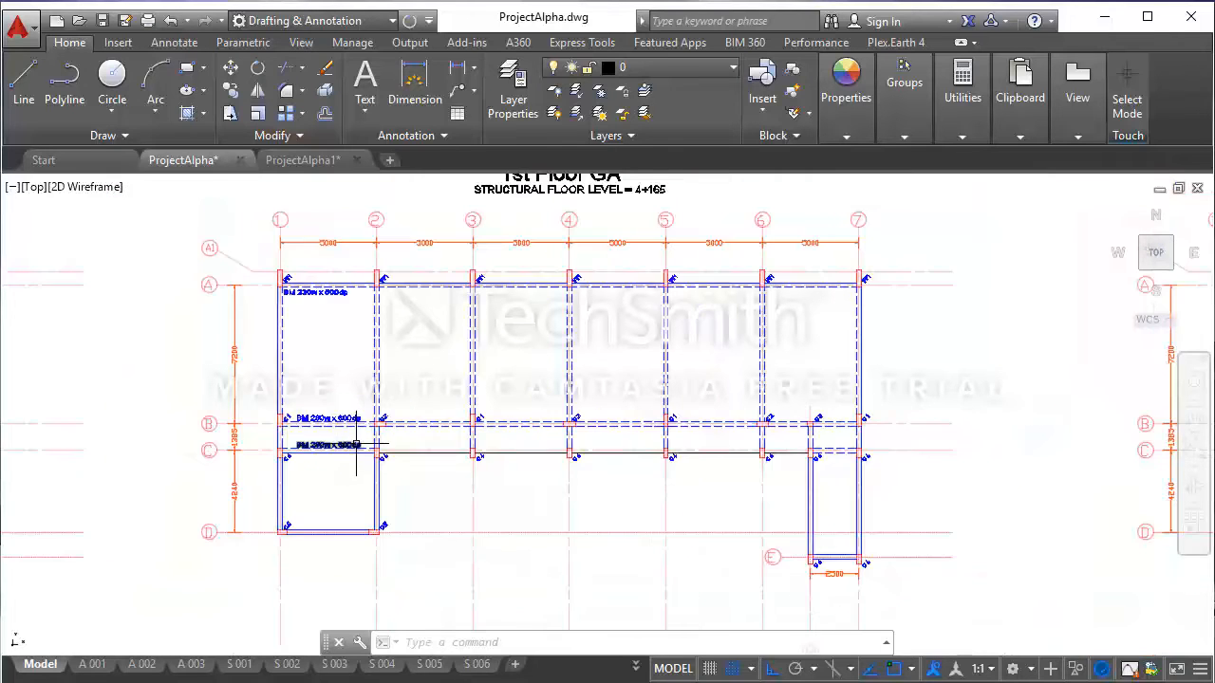
{"action": "scroll", "coordinate": [356, 444], "scroll_direction": "up", "scroll_amount": 2}
{"action": "scroll", "coordinate": [356, 444], "scroll_direction": "down", "scroll_amount": 2}
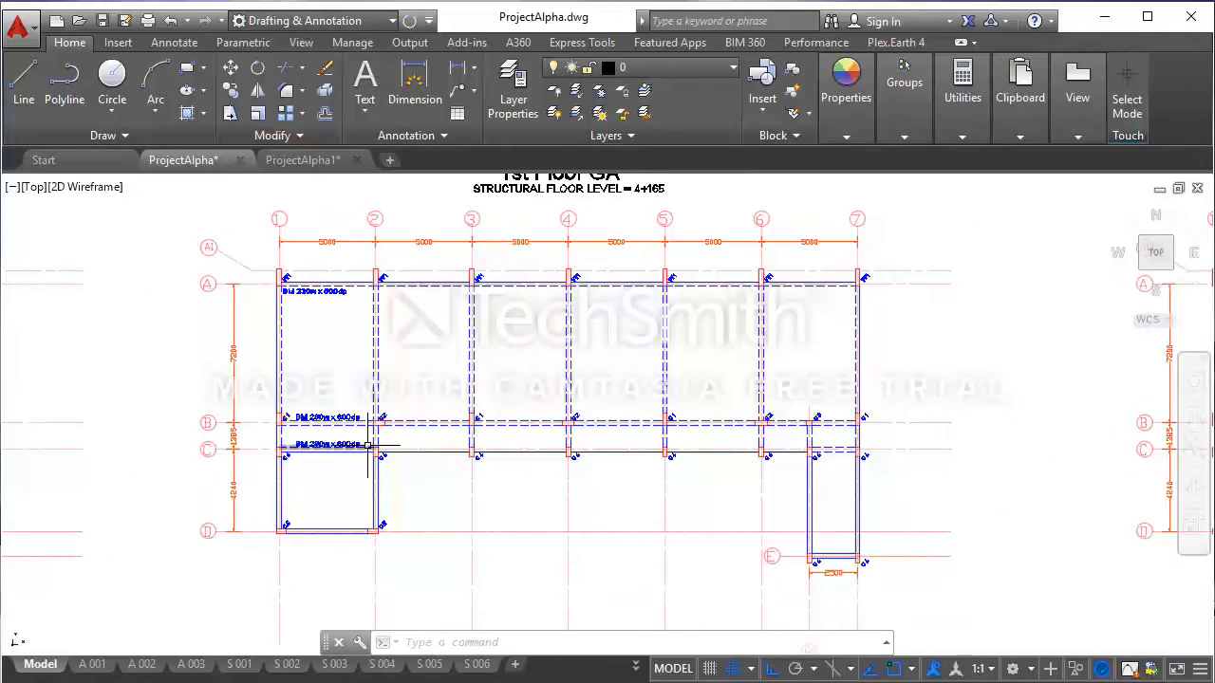
{"action": "left_click", "coordinate": [366, 443]}
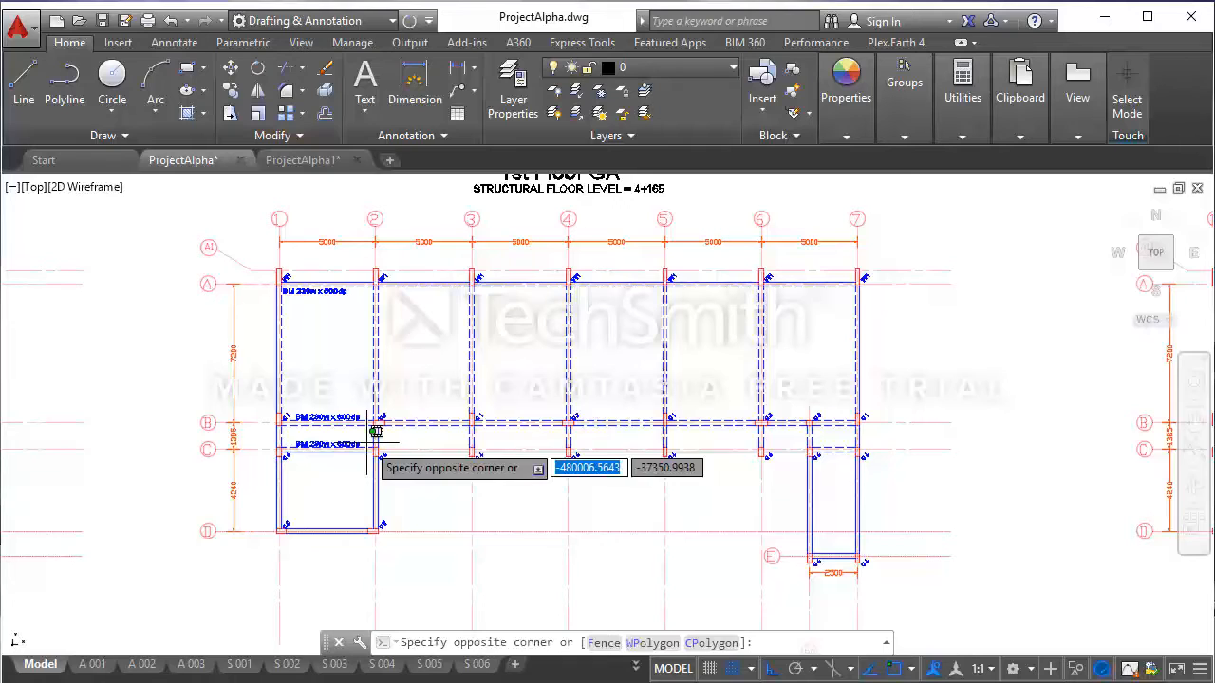
{"action": "left_click", "coordinate": [349, 421]}
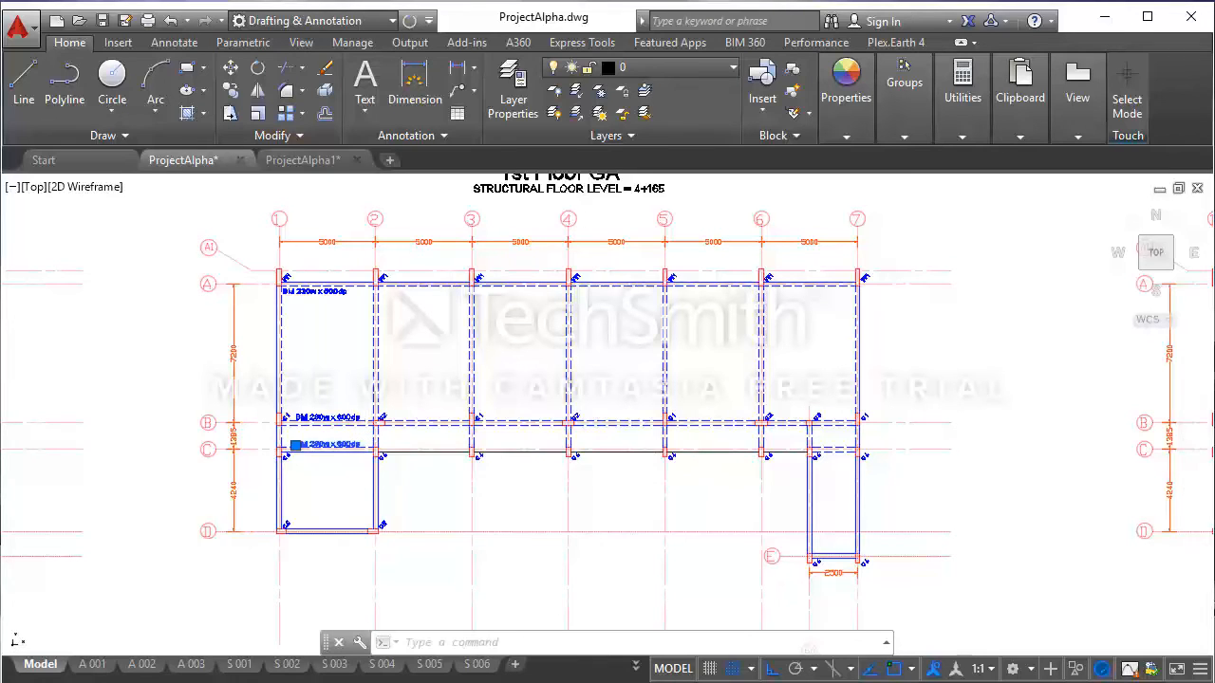
{"action": "left_click", "coordinate": [231, 91]}
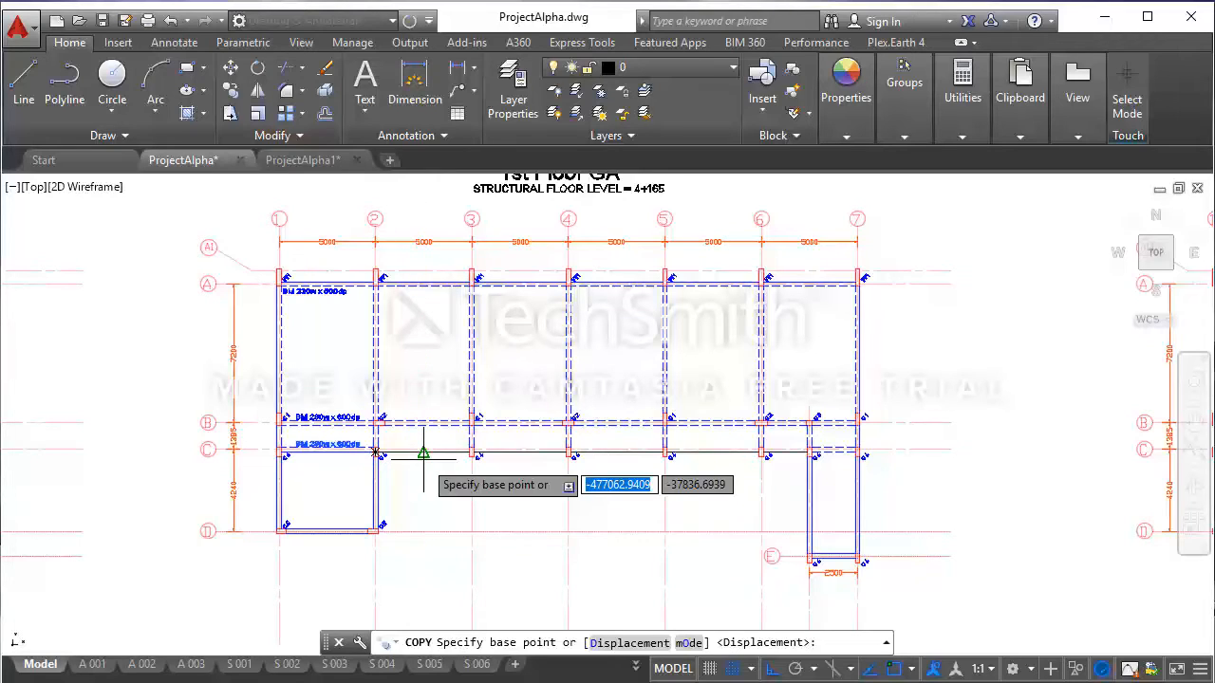
{"action": "left_click", "coordinate": [424, 454]}
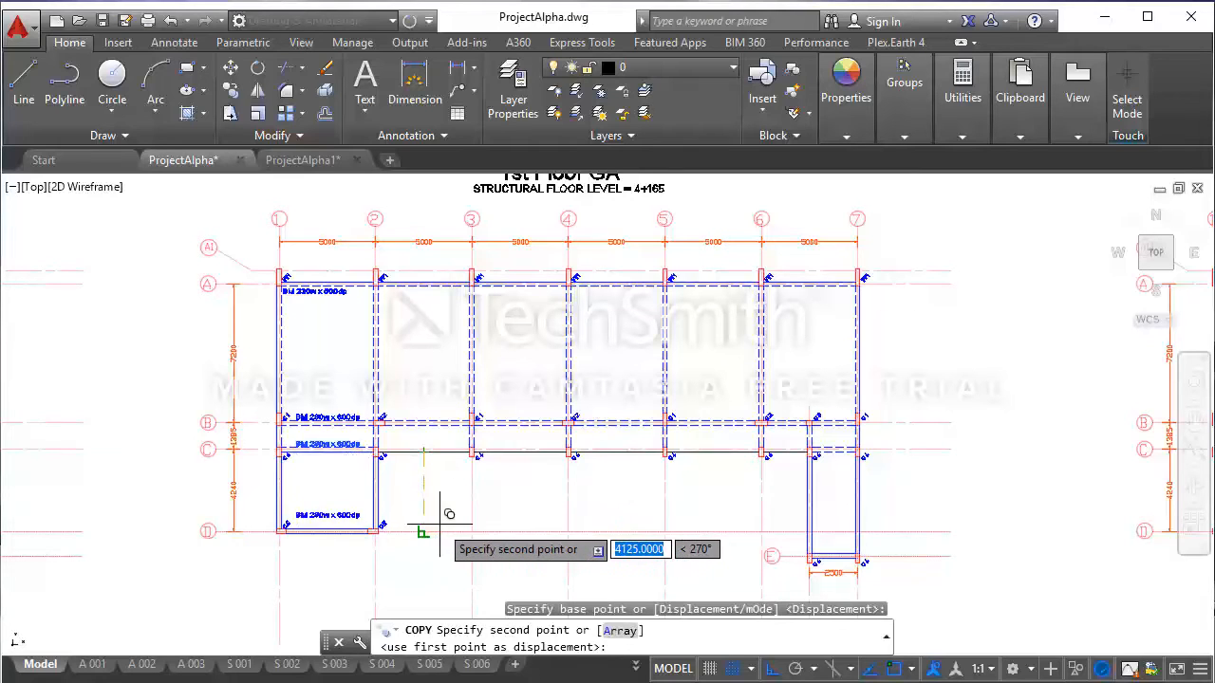
{"action": "scroll", "coordinate": [439, 523], "scroll_direction": "up", "scroll_amount": 4}
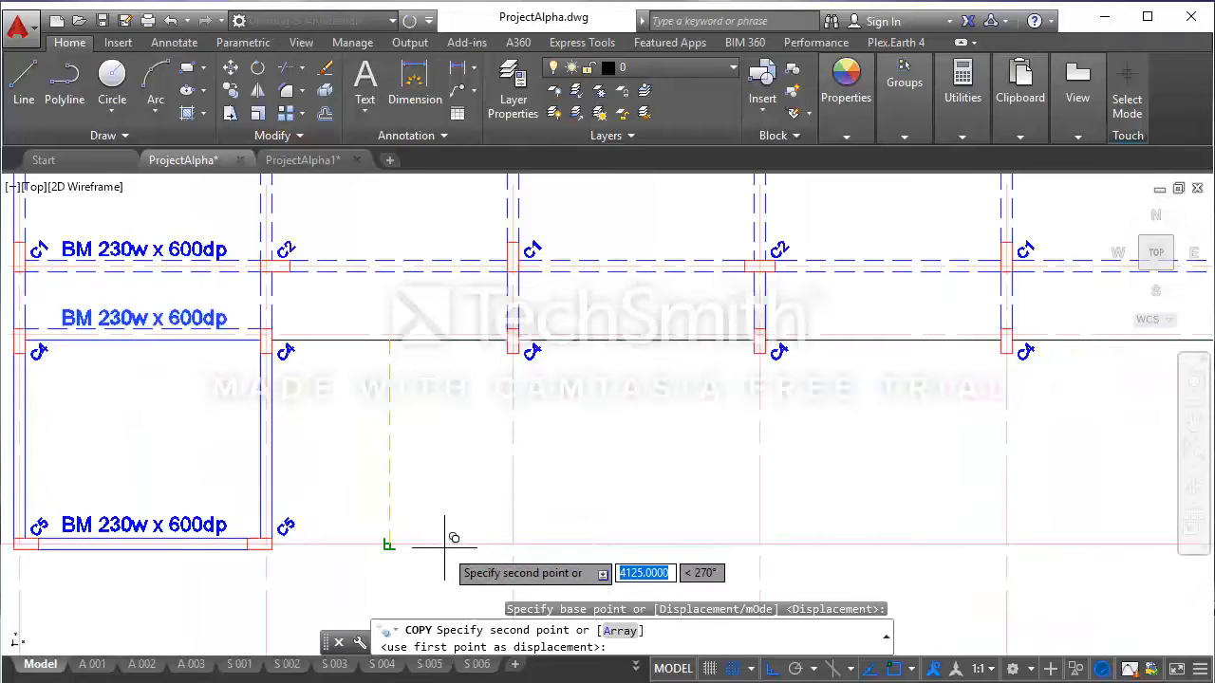
{"action": "left_click", "coordinate": [447, 546]}
{"action": "key", "text": "Escape"}
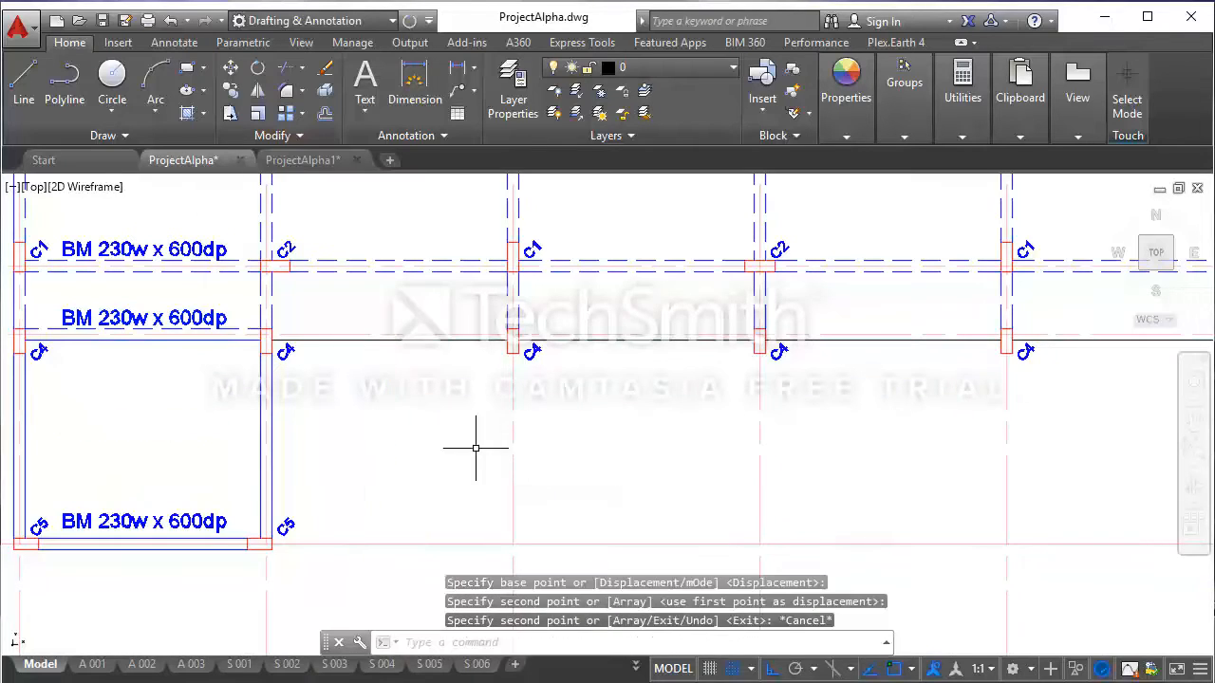
- Move the grid D beam label slightly straight down, closer to the beam between grids 1 and 2
{"action": "scroll", "coordinate": [402, 453], "scroll_direction": "down", "scroll_amount": 2}
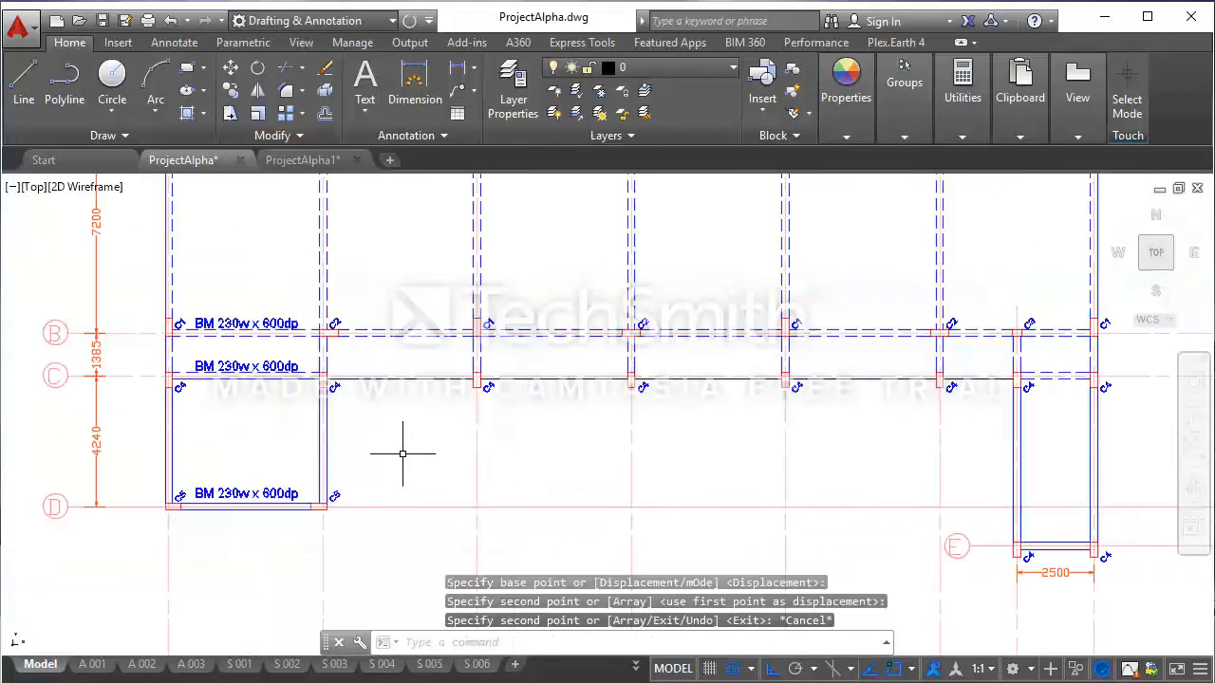
{"action": "left_click", "coordinate": [304, 500]}
{"action": "left_click", "coordinate": [292, 486]}
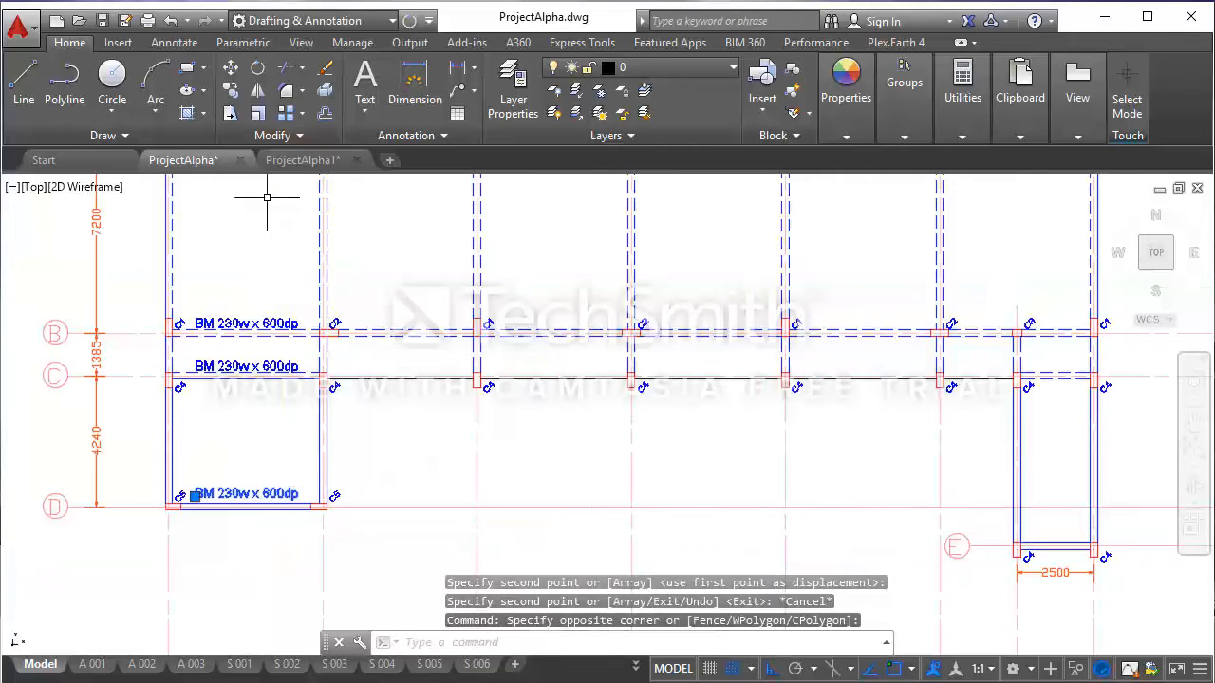
{"action": "left_click", "coordinate": [230, 69]}
{"action": "left_click", "coordinate": [413, 413]}
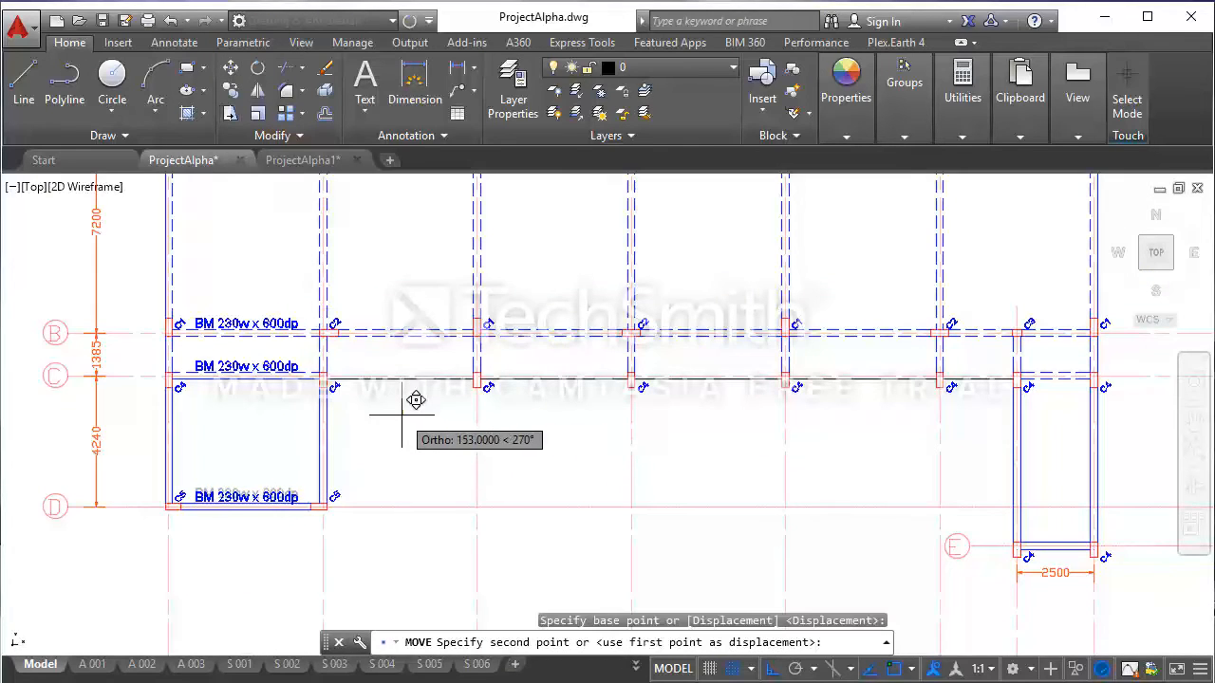
{"action": "left_click", "coordinate": [404, 413]}
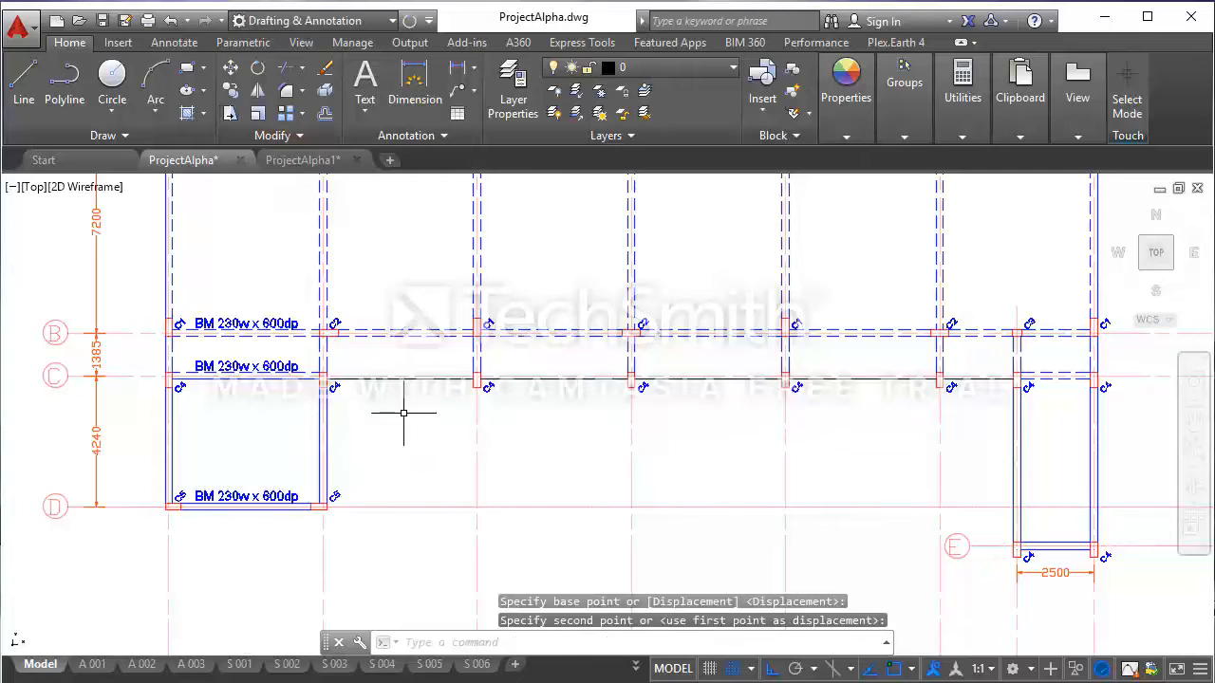
- Change the text of the grid D beam label to "BM 230w x 450dp"
{"action": "scroll", "coordinate": [267, 519], "scroll_direction": "up", "scroll_amount": 4}
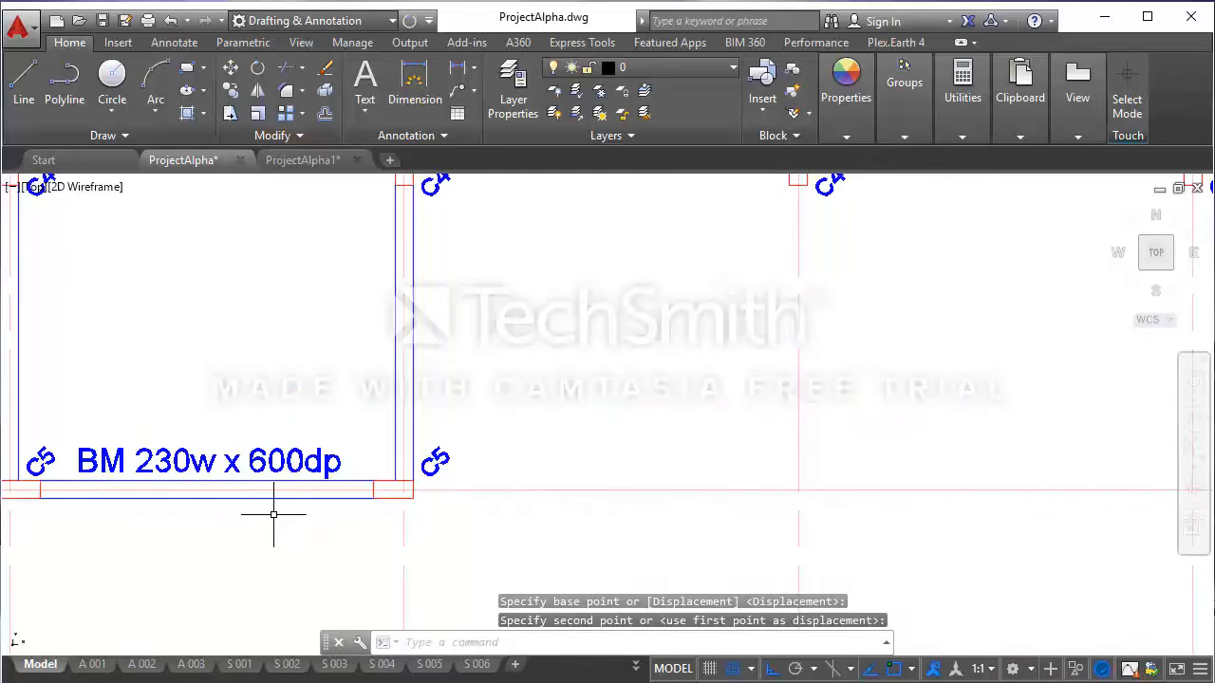
{"action": "scroll", "coordinate": [273, 515], "scroll_direction": "down", "scroll_amount": 5}
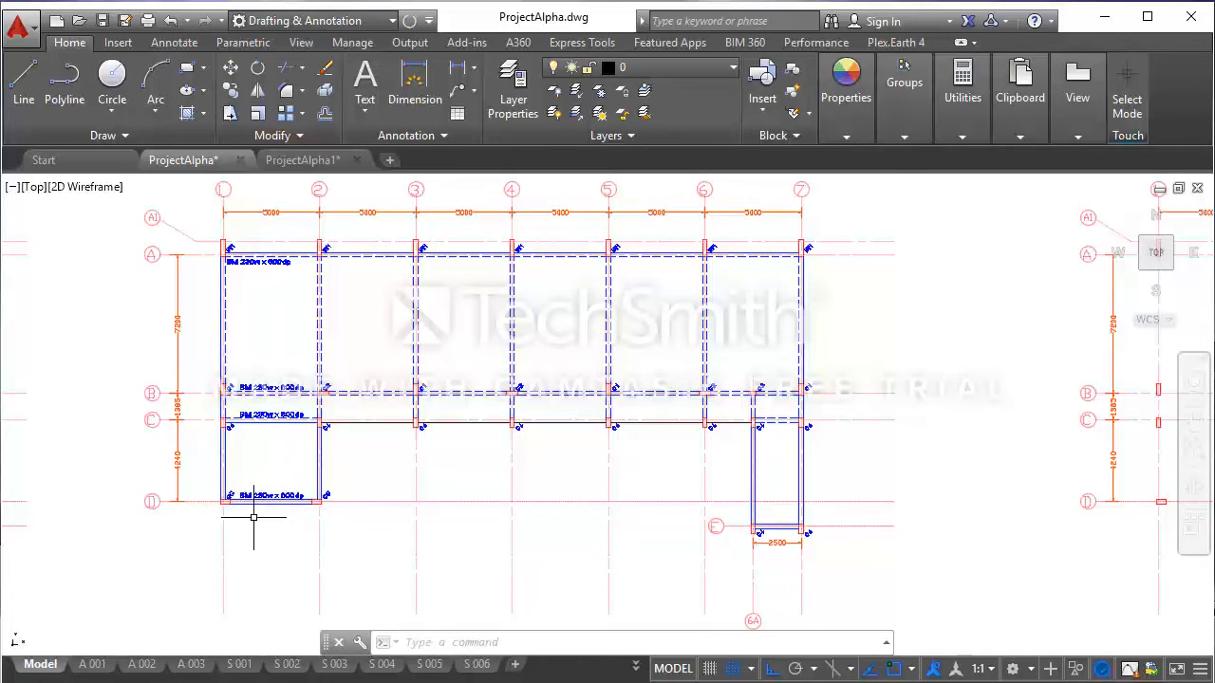
{"action": "scroll", "coordinate": [290, 505], "scroll_direction": "up", "scroll_amount": 2}
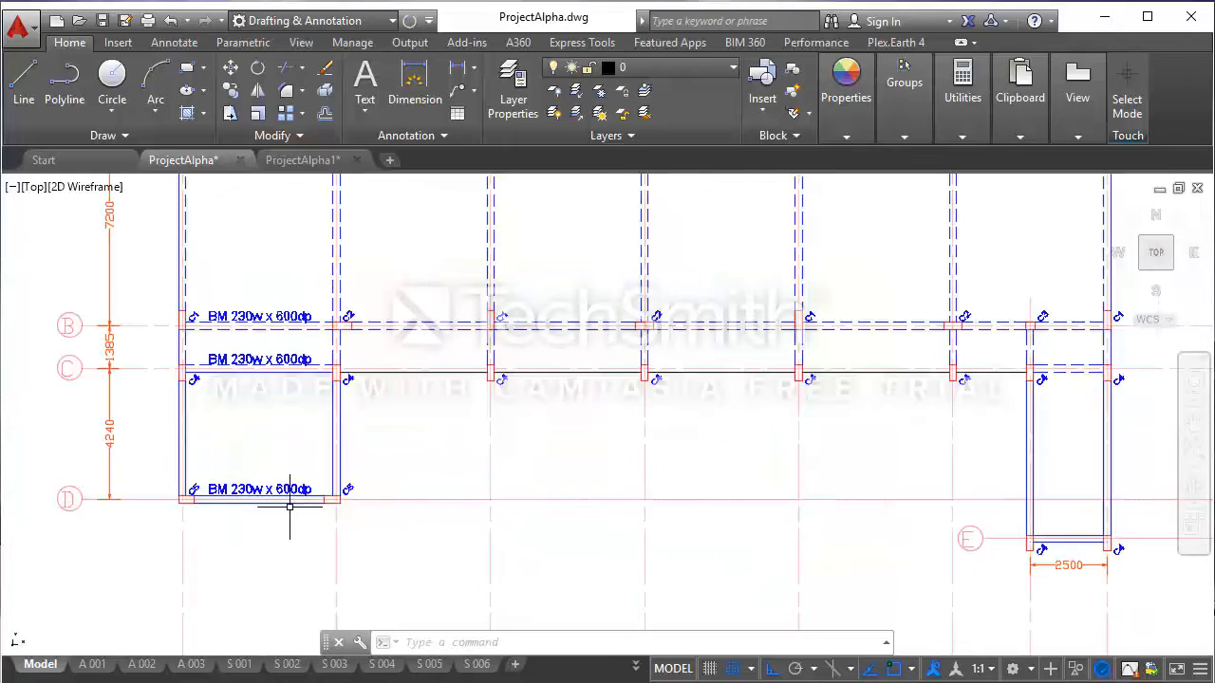
{"action": "double_click", "coordinate": [285, 489]}
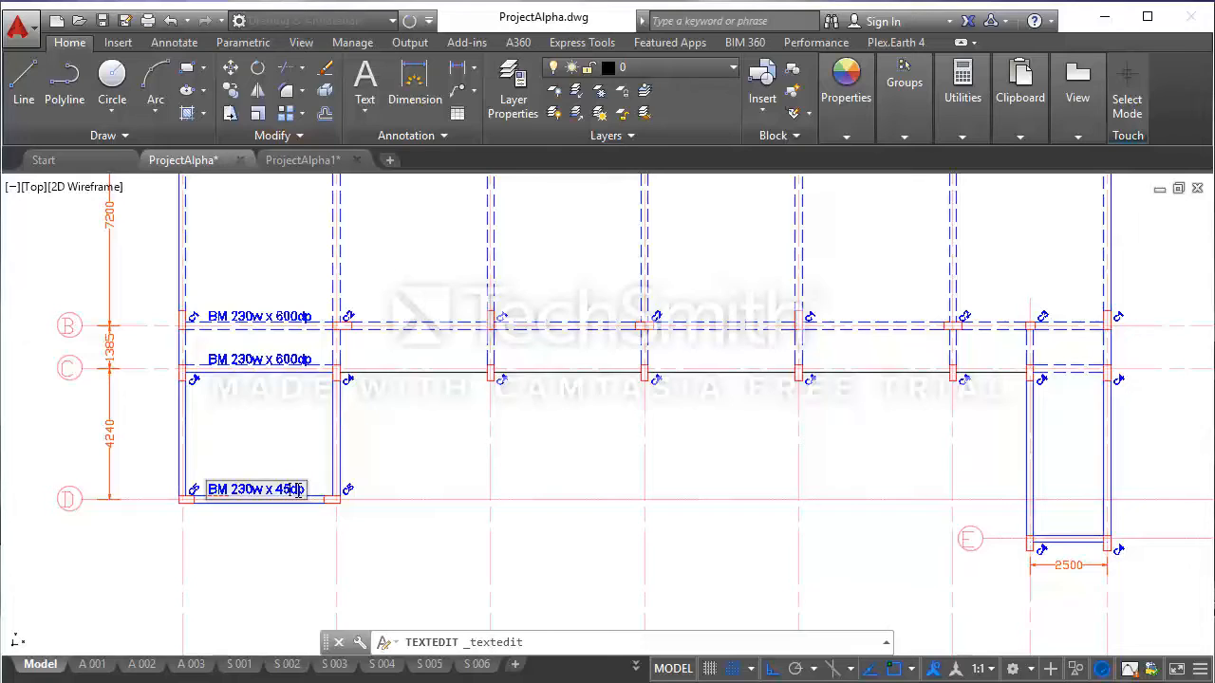
{"action": "left_click", "coordinate": [384, 475]}
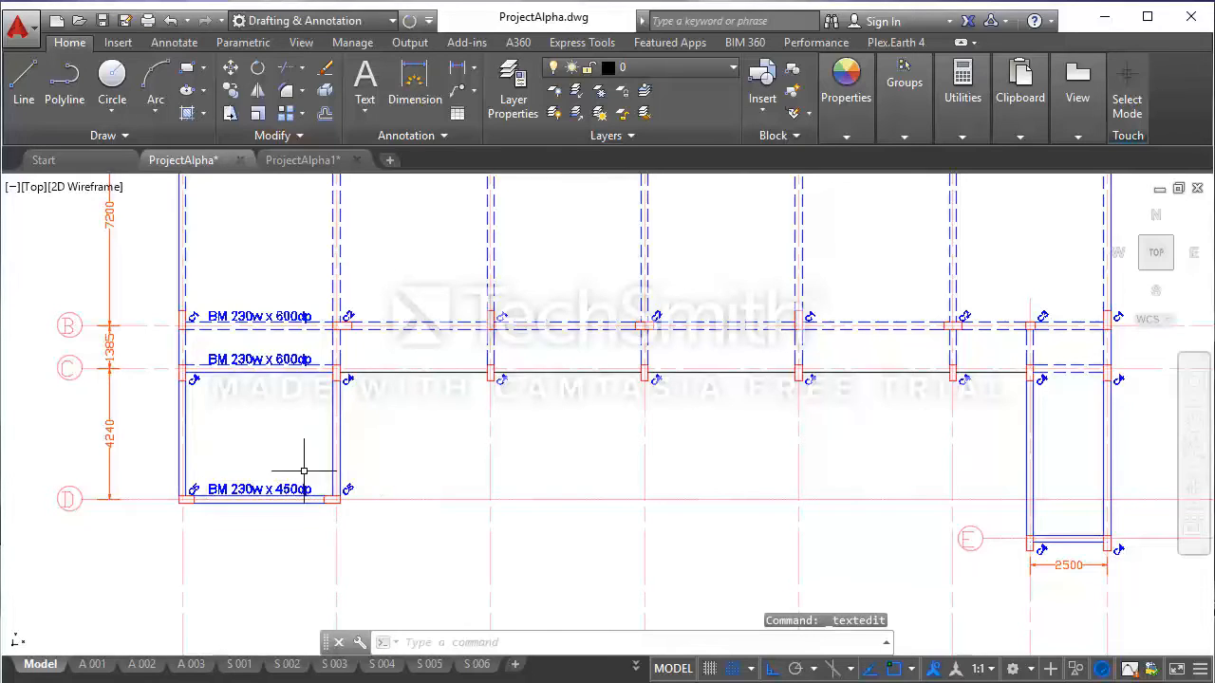
- Copy the grid D label BM 230w x 450dp, with ortho off, to just below the grid E beam between grids 6A and 7
{"action": "scroll", "coordinate": [223, 475], "scroll_direction": "down", "scroll_amount": 2}
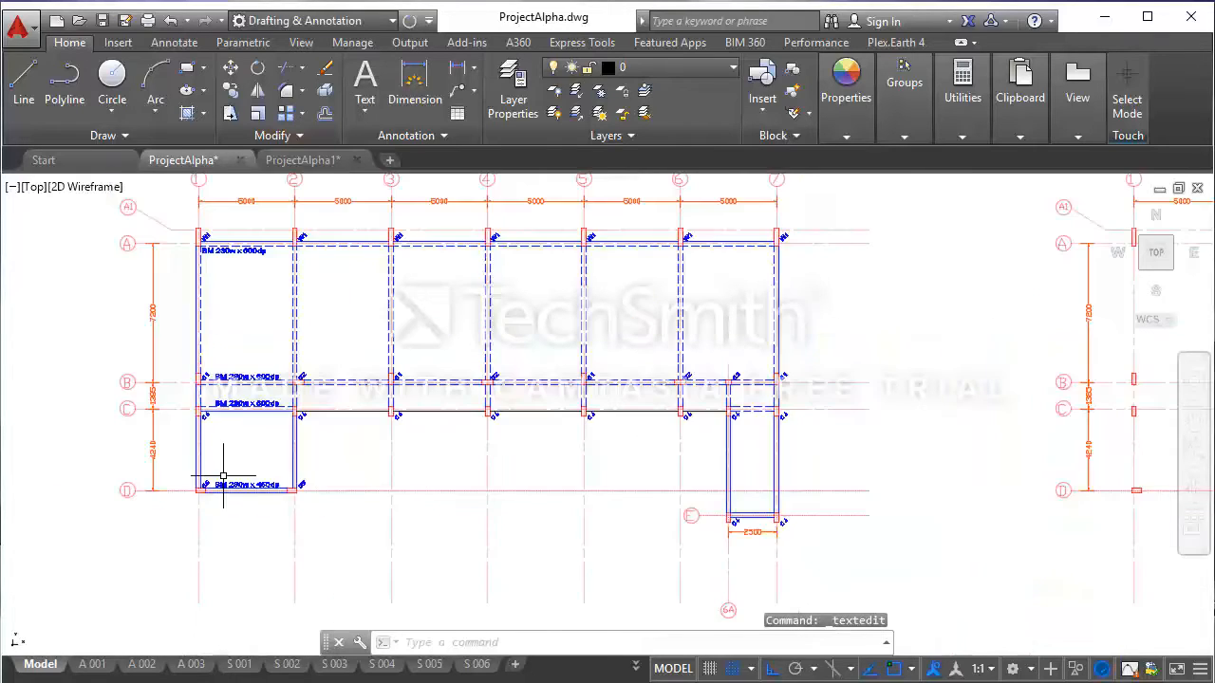
{"action": "left_click", "coordinate": [280, 484]}
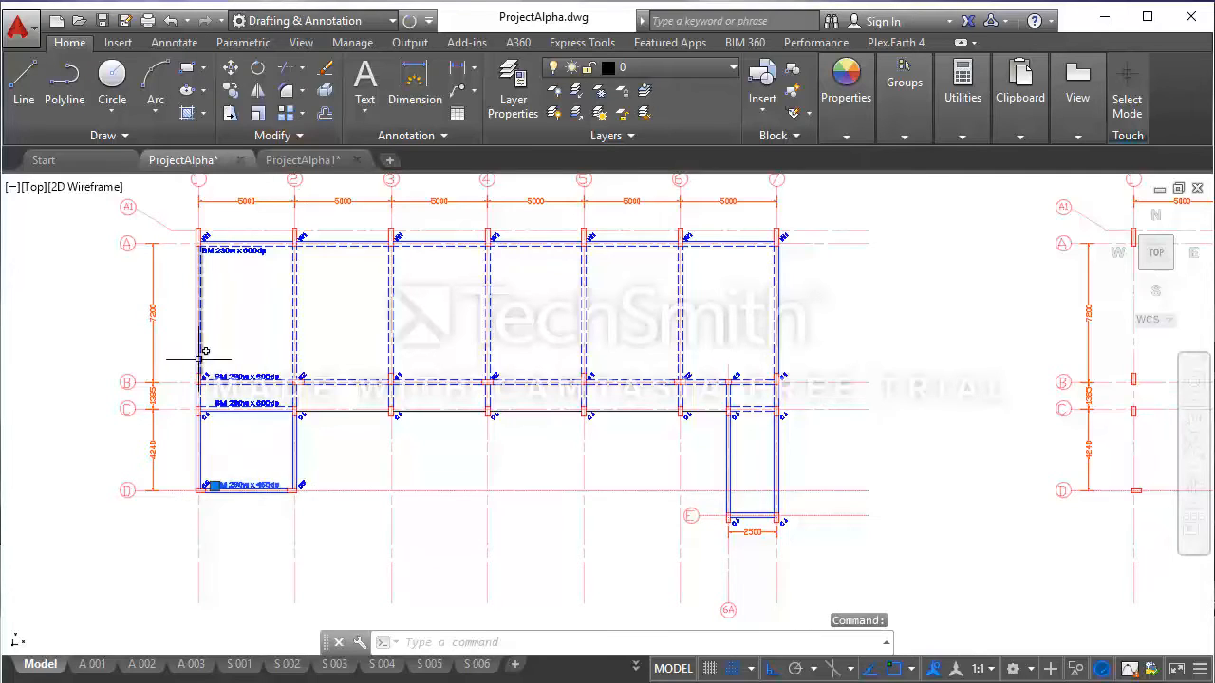
{"action": "left_click", "coordinate": [231, 90]}
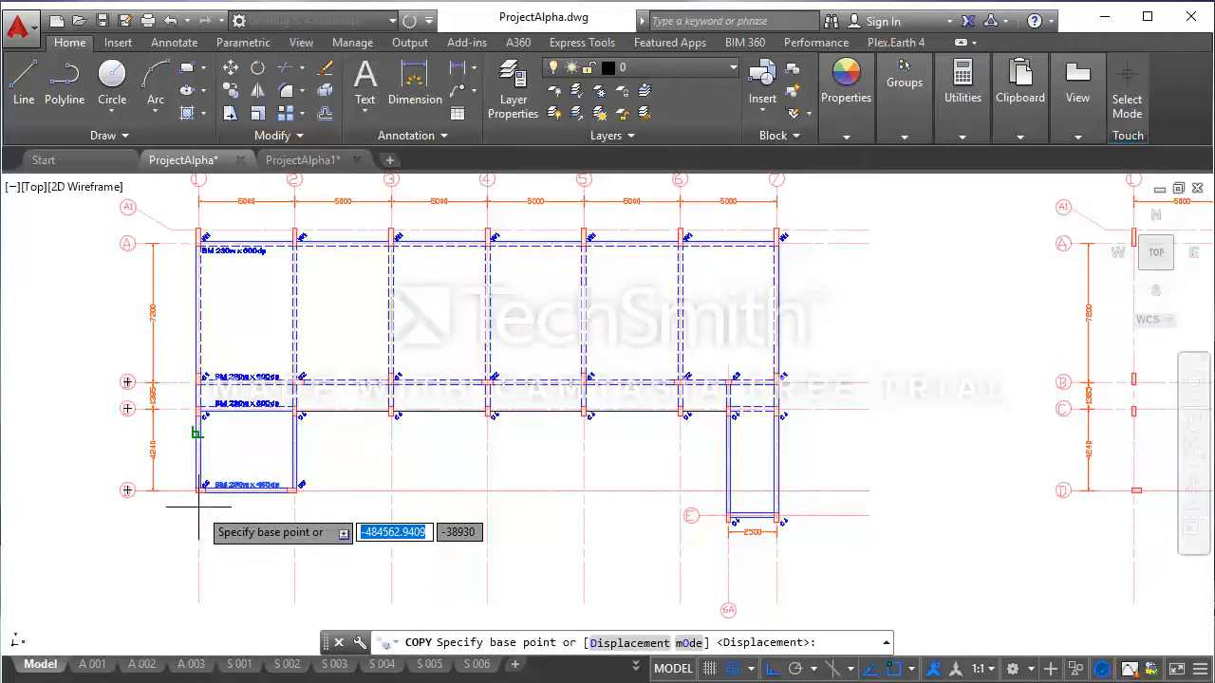
{"action": "scroll", "coordinate": [195, 492], "scroll_direction": "up", "scroll_amount": 2}
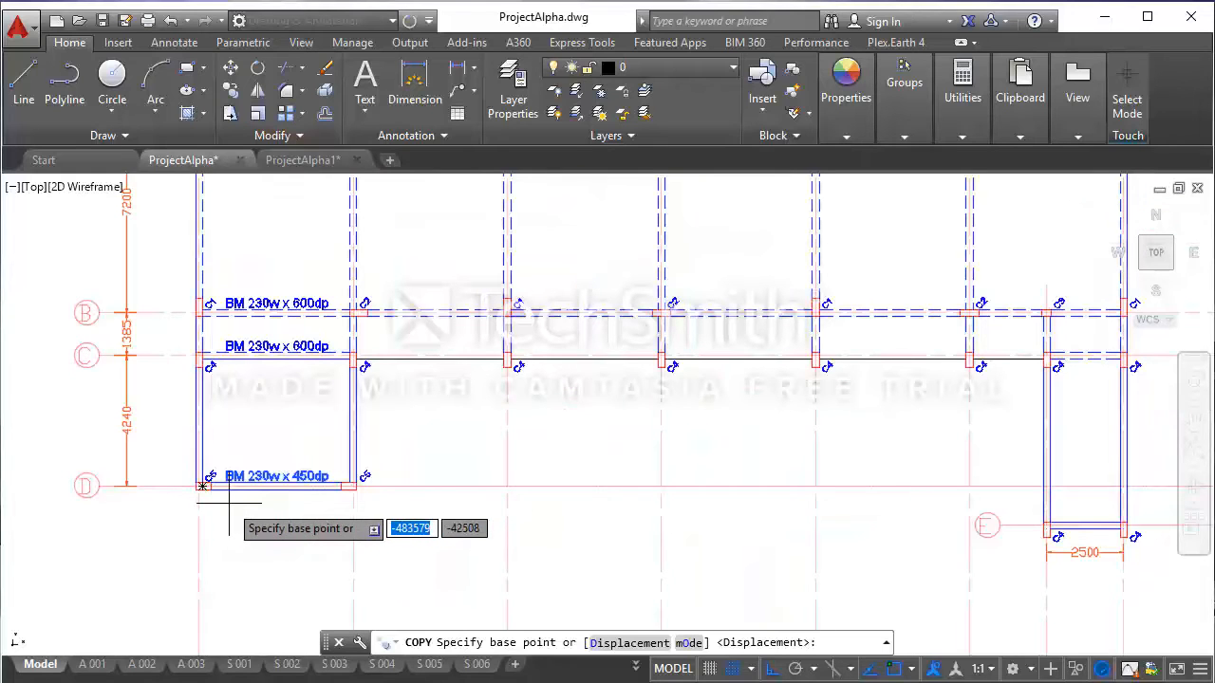
{"action": "left_click", "coordinate": [195, 493]}
{"action": "scroll", "coordinate": [261, 503], "scroll_direction": "down", "scroll_amount": 5}
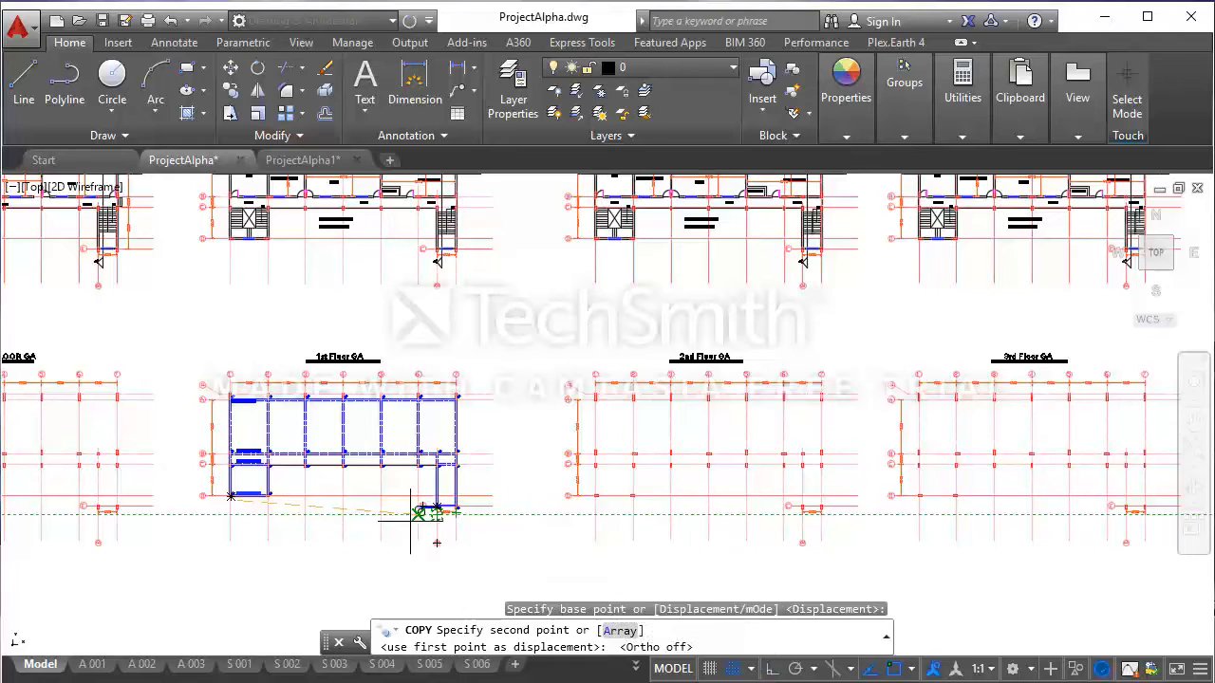
{"action": "scroll", "coordinate": [466, 496], "scroll_direction": "up", "scroll_amount": 5}
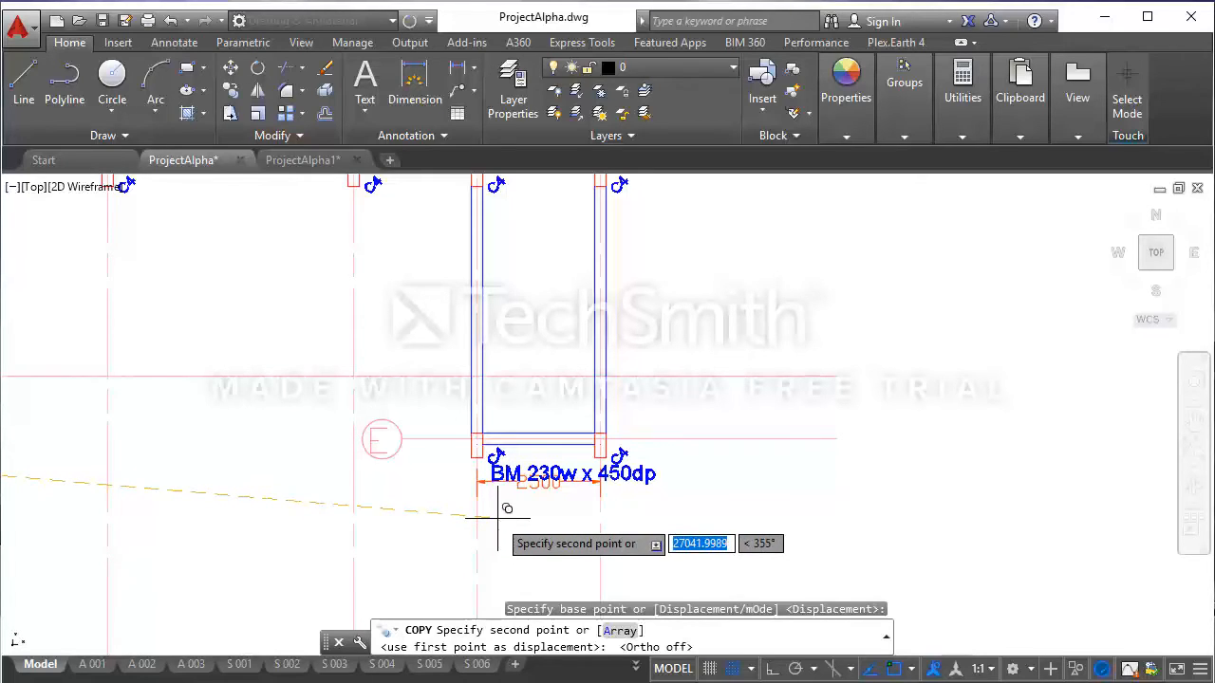
{"action": "left_click", "coordinate": [498, 518]}
{"action": "key", "text": "Escape"}
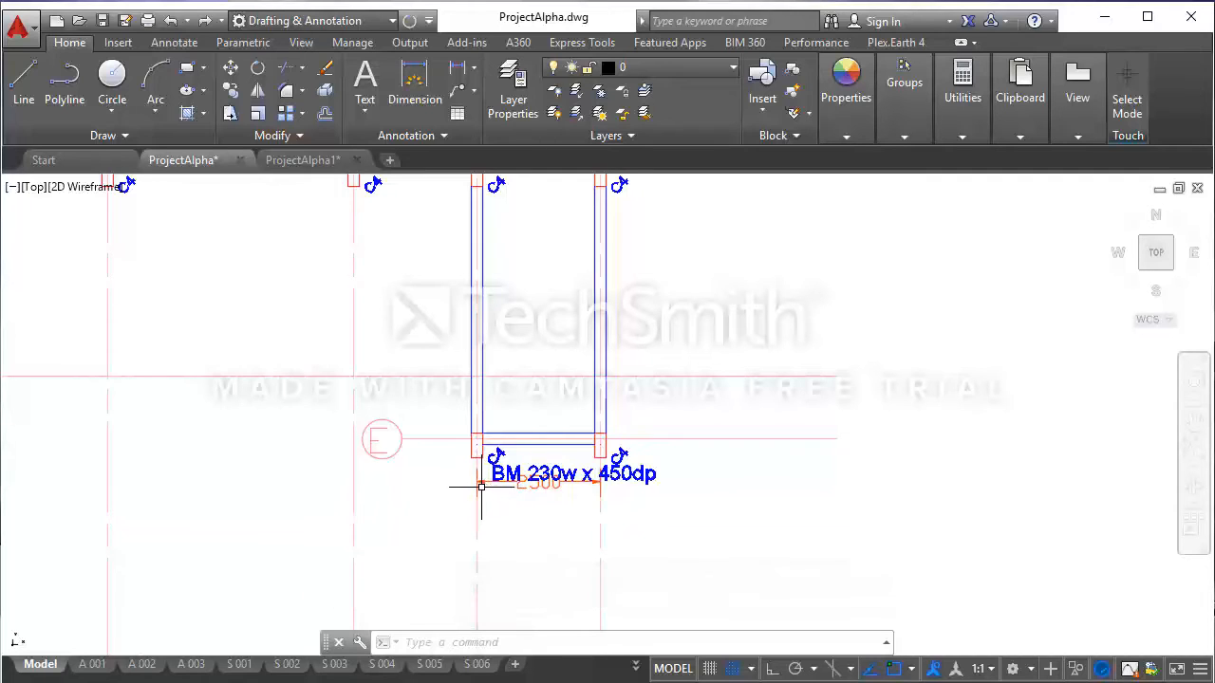
- Move the dimension between grids 6A and 7 straight down, with ortho on, clear of the grid E beam label
{"action": "left_click", "coordinate": [477, 484]}
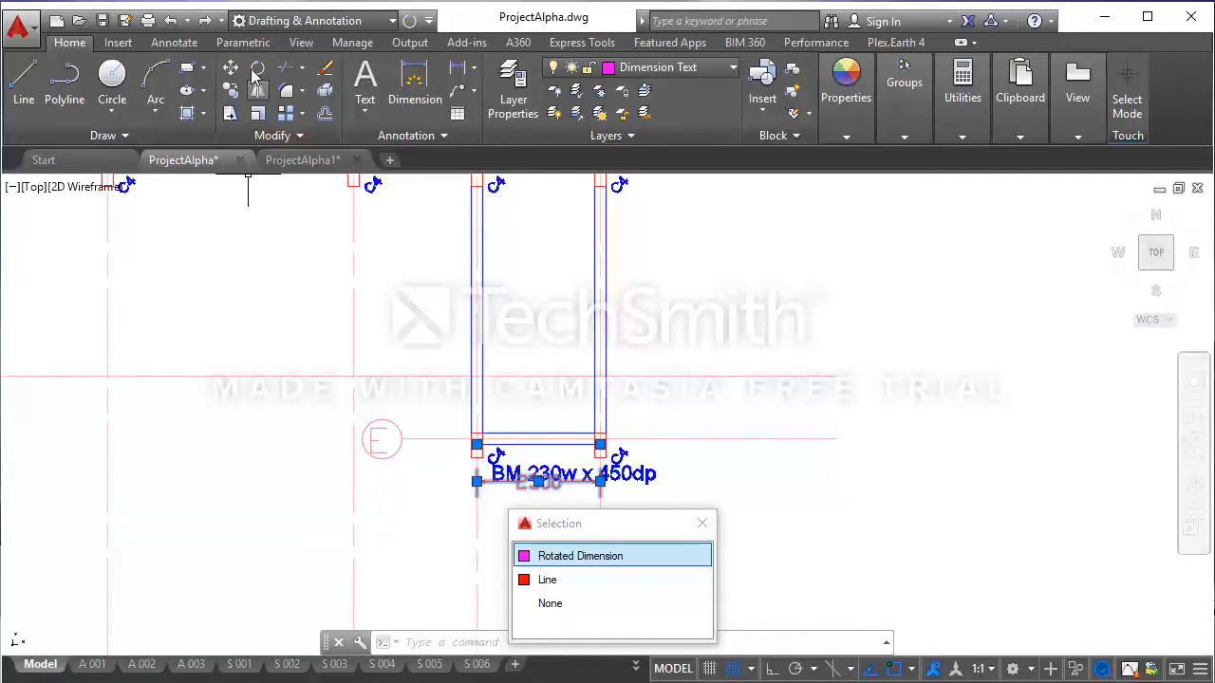
{"action": "left_click", "coordinate": [230, 68]}
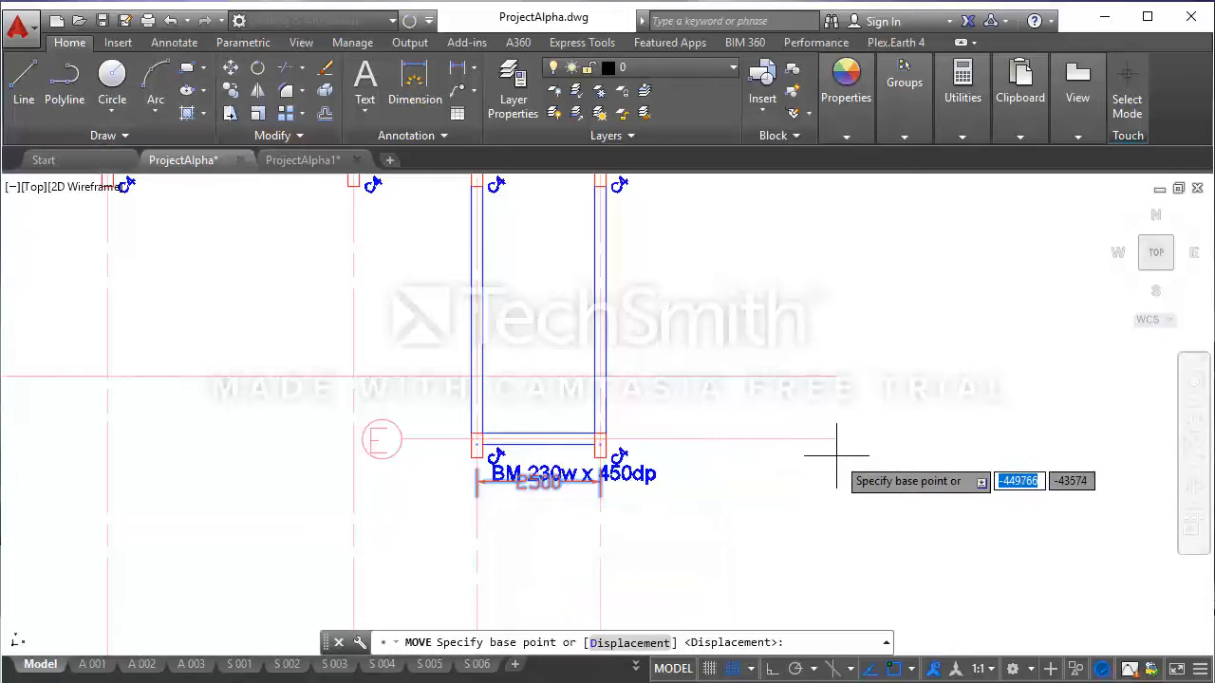
{"action": "left_click", "coordinate": [902, 383]}
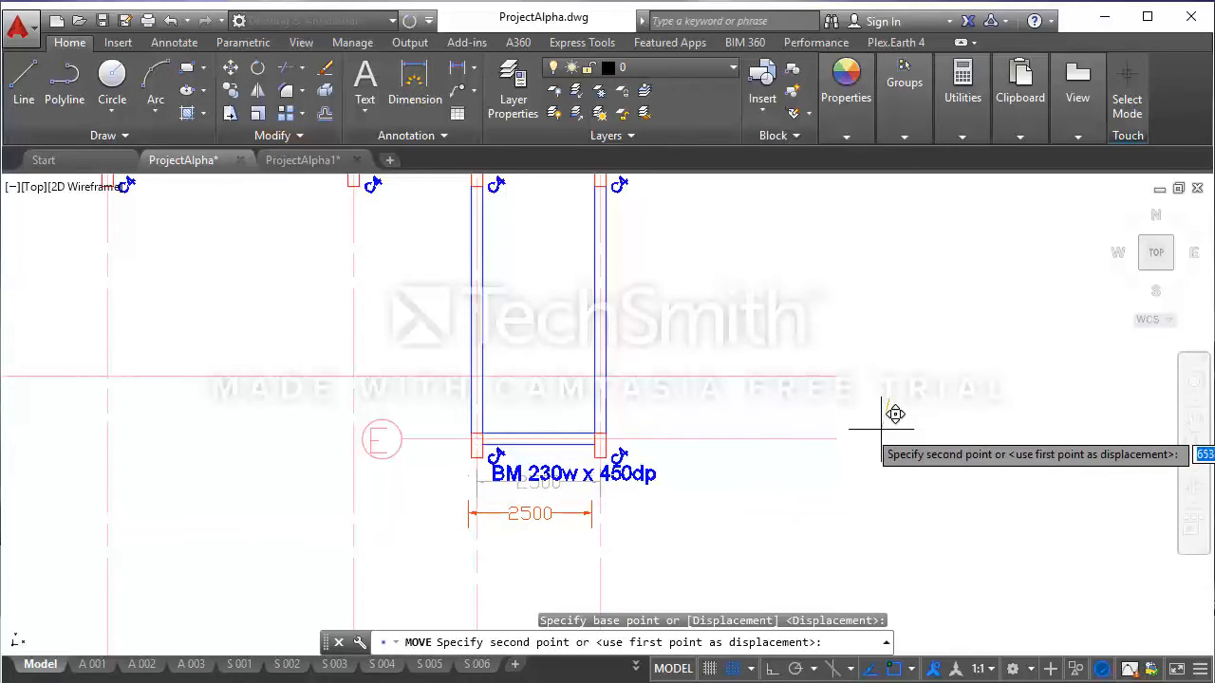
{"action": "left_click", "coordinate": [773, 669]}
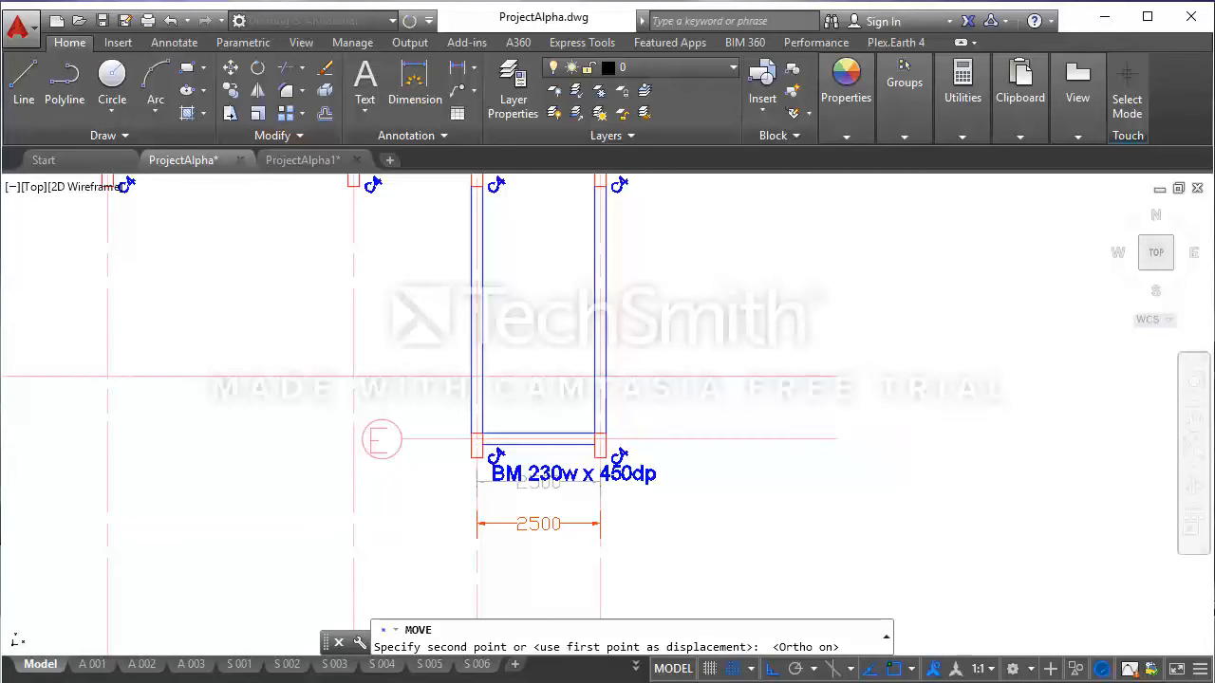
{"action": "left_click", "coordinate": [801, 473]}
- Move the dimension between grids 6A and 7 slightly straight up, closer to the grid E beam label
{"action": "scroll", "coordinate": [621, 512], "scroll_direction": "down", "scroll_amount": 2}
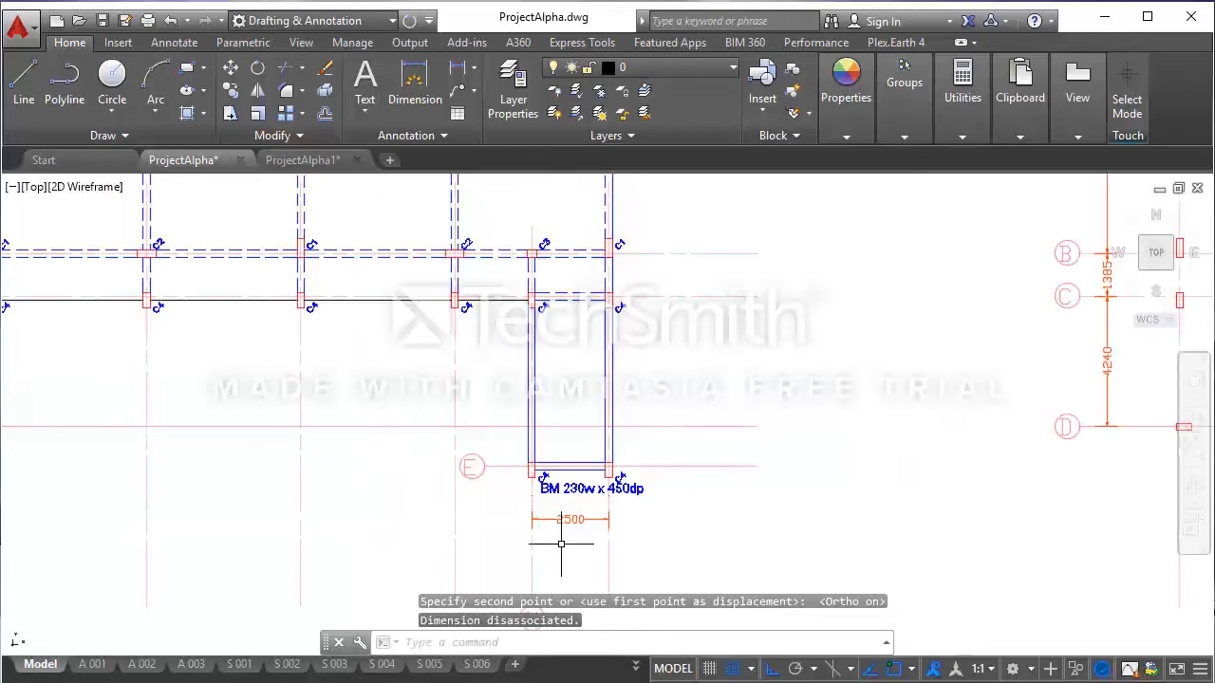
{"action": "left_click", "coordinate": [578, 542]}
{"action": "left_click", "coordinate": [561, 514]}
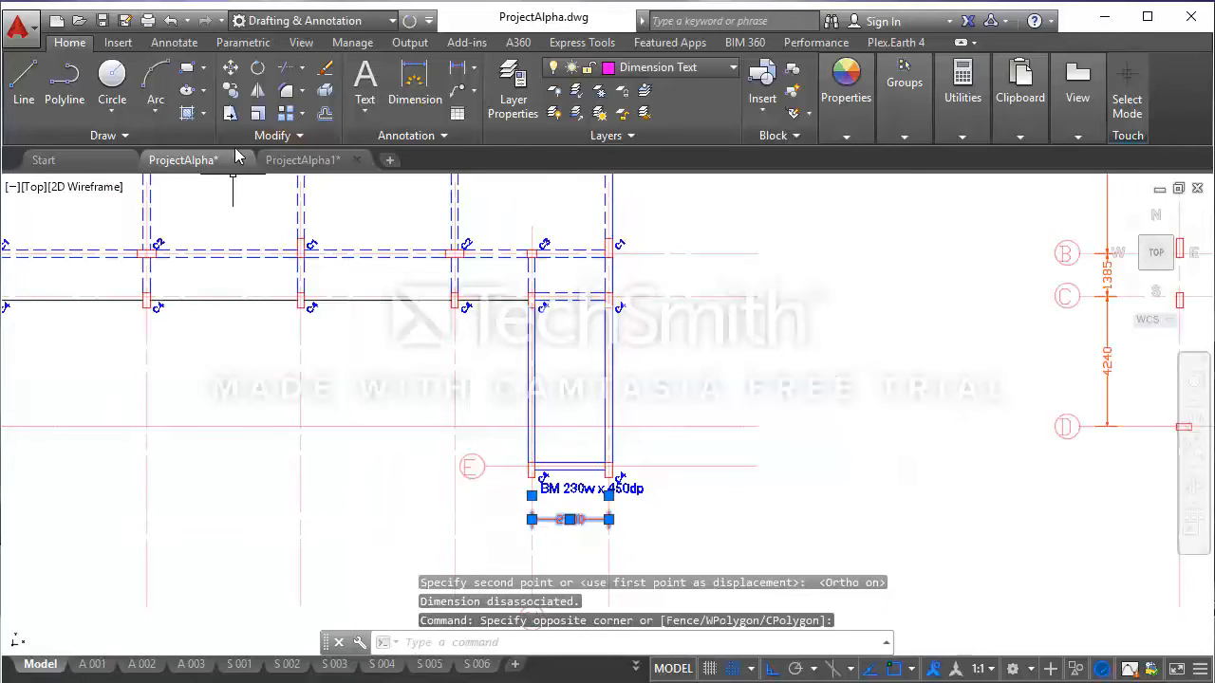
{"action": "left_click", "coordinate": [231, 72]}
{"action": "left_click", "coordinate": [710, 556]}
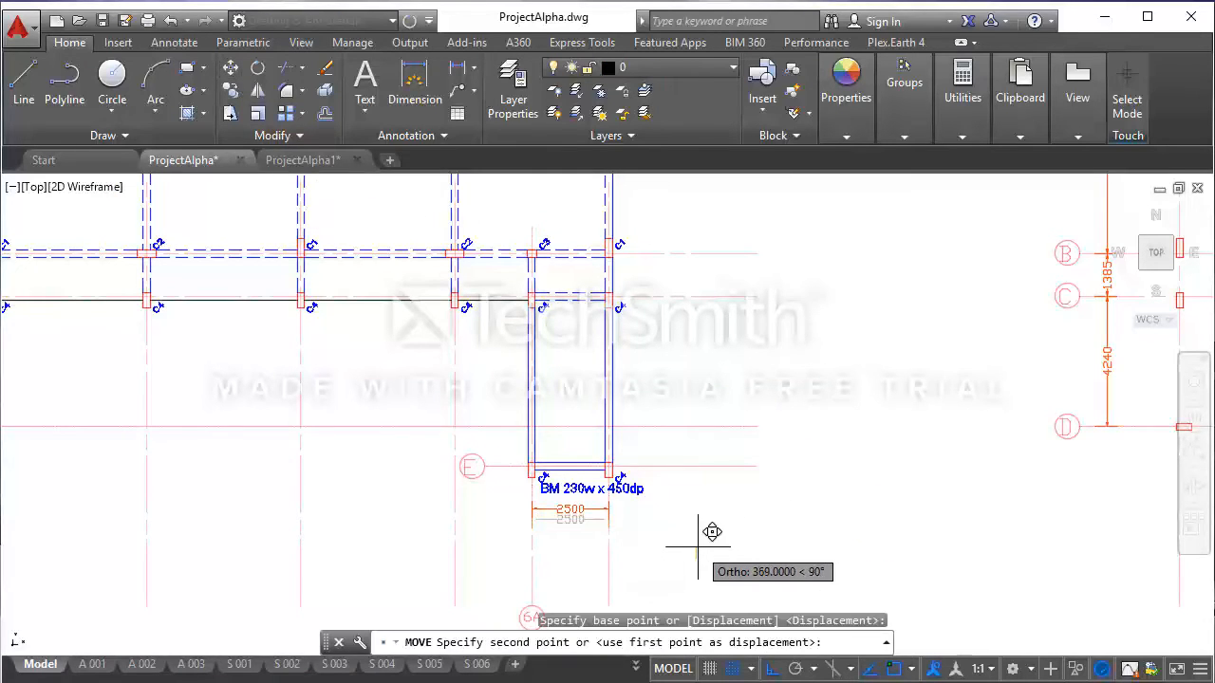
{"action": "left_click", "coordinate": [712, 532]}
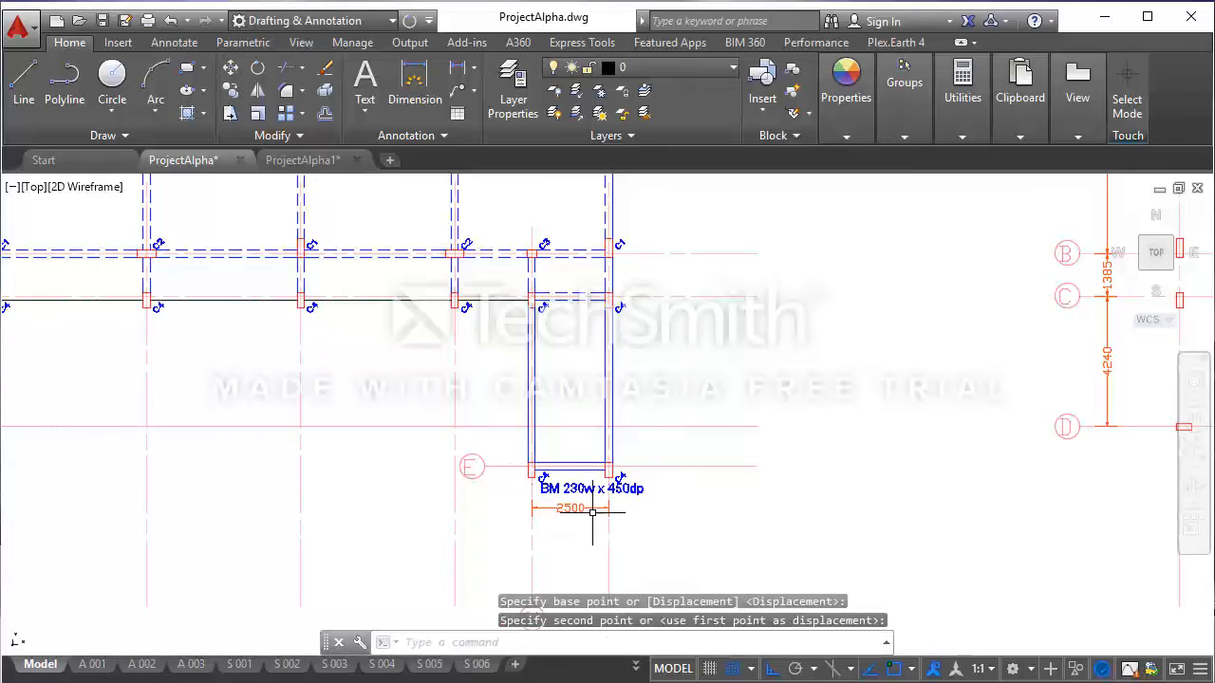
- Copy the grid C label BM 230w x 600dp from the beam's endpoint at grid 1 to the matching beam endpoint at grid 6A
{"action": "scroll", "coordinate": [585, 503], "scroll_direction": "down", "scroll_amount": 4}
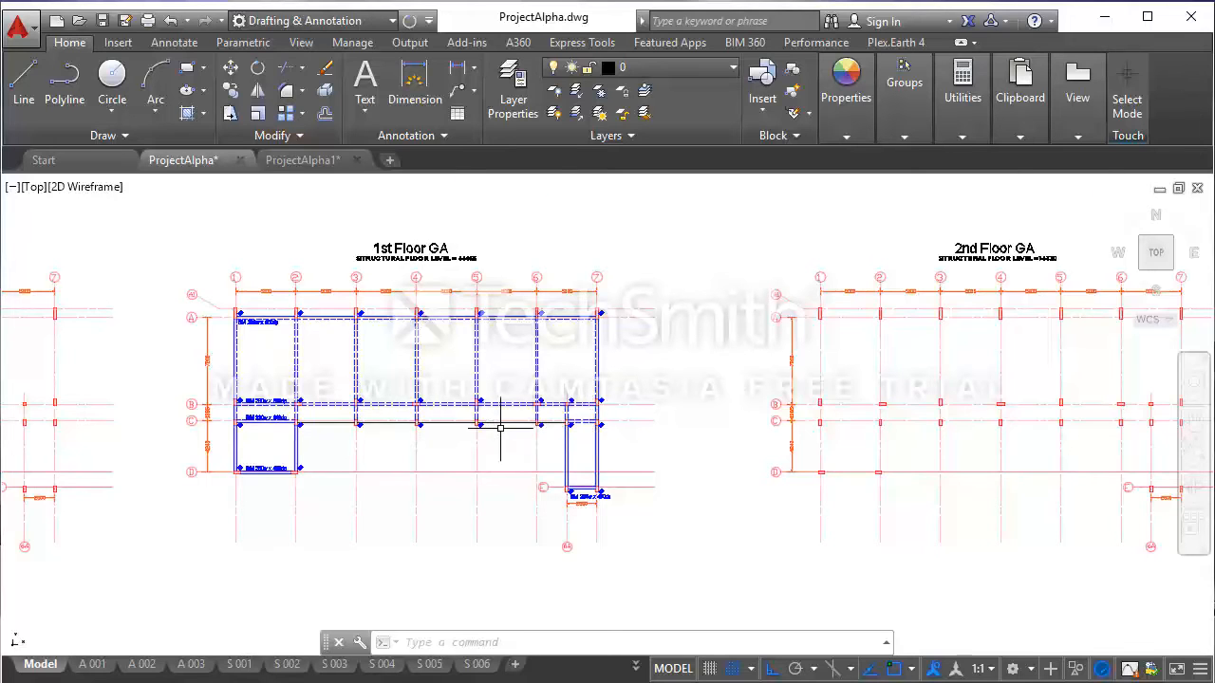
{"action": "scroll", "coordinate": [504, 428], "scroll_direction": "up", "scroll_amount": 2}
{"action": "scroll", "coordinate": [504, 428], "scroll_direction": "down", "scroll_amount": 2}
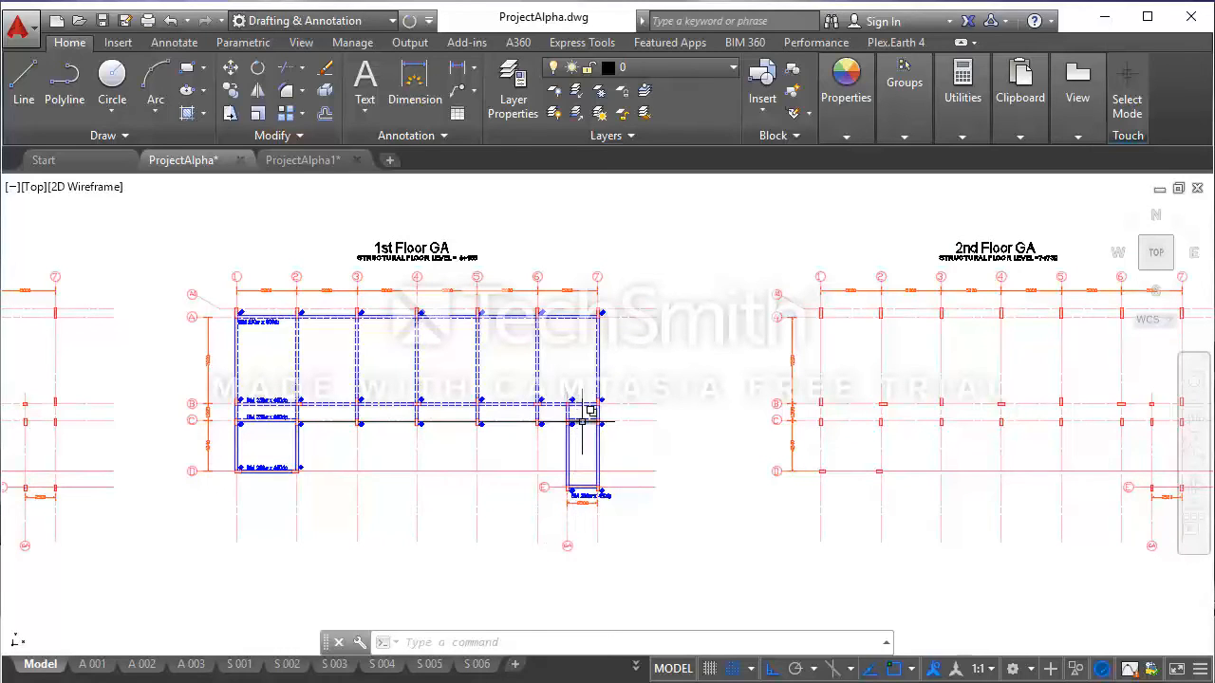
{"action": "scroll", "coordinate": [273, 406], "scroll_direction": "up", "scroll_amount": 2}
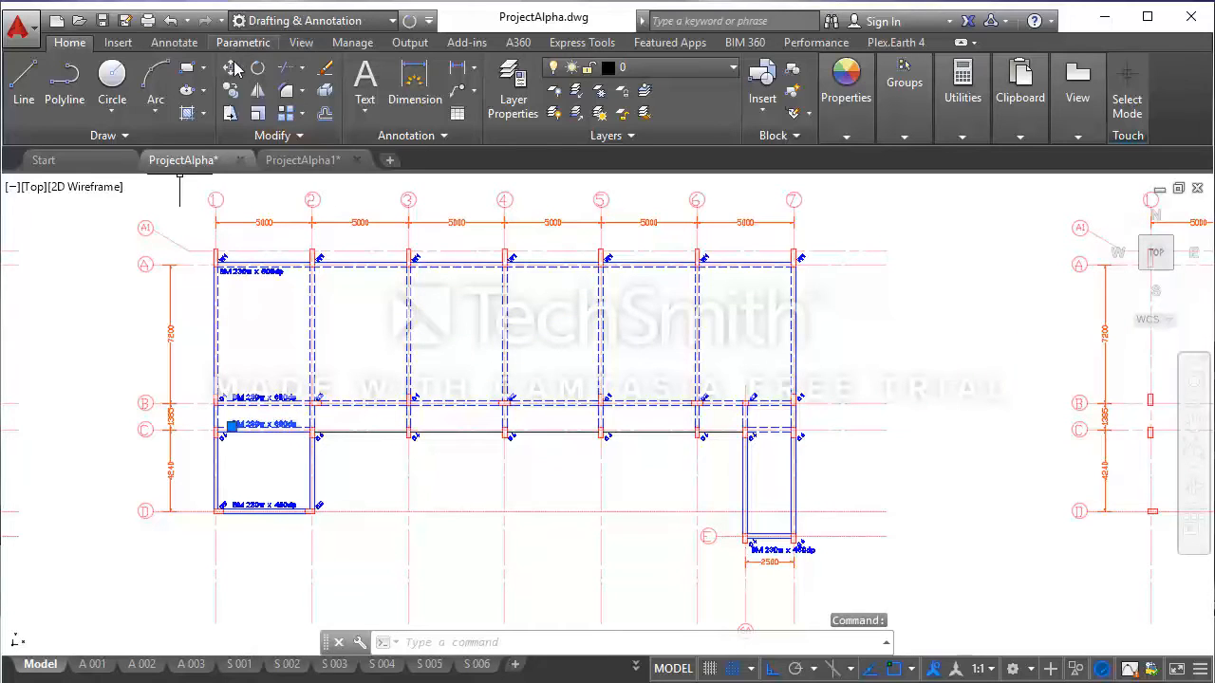
{"action": "left_click", "coordinate": [231, 91]}
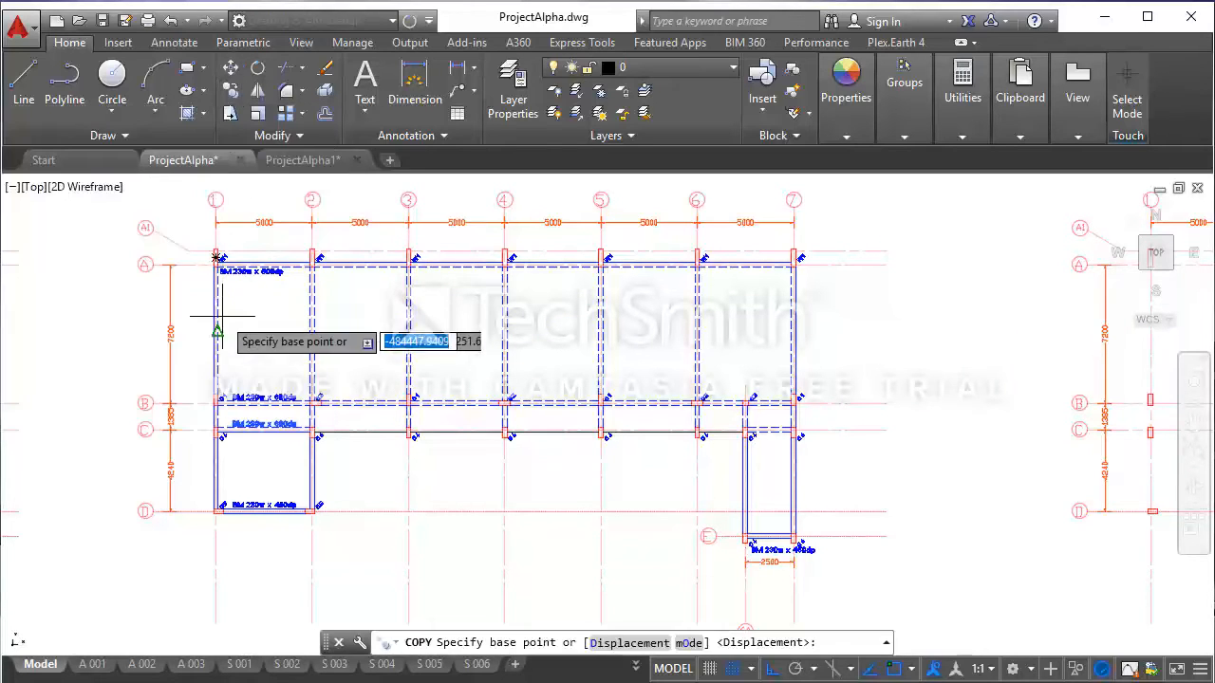
{"action": "scroll", "coordinate": [228, 418], "scroll_direction": "up", "scroll_amount": 4}
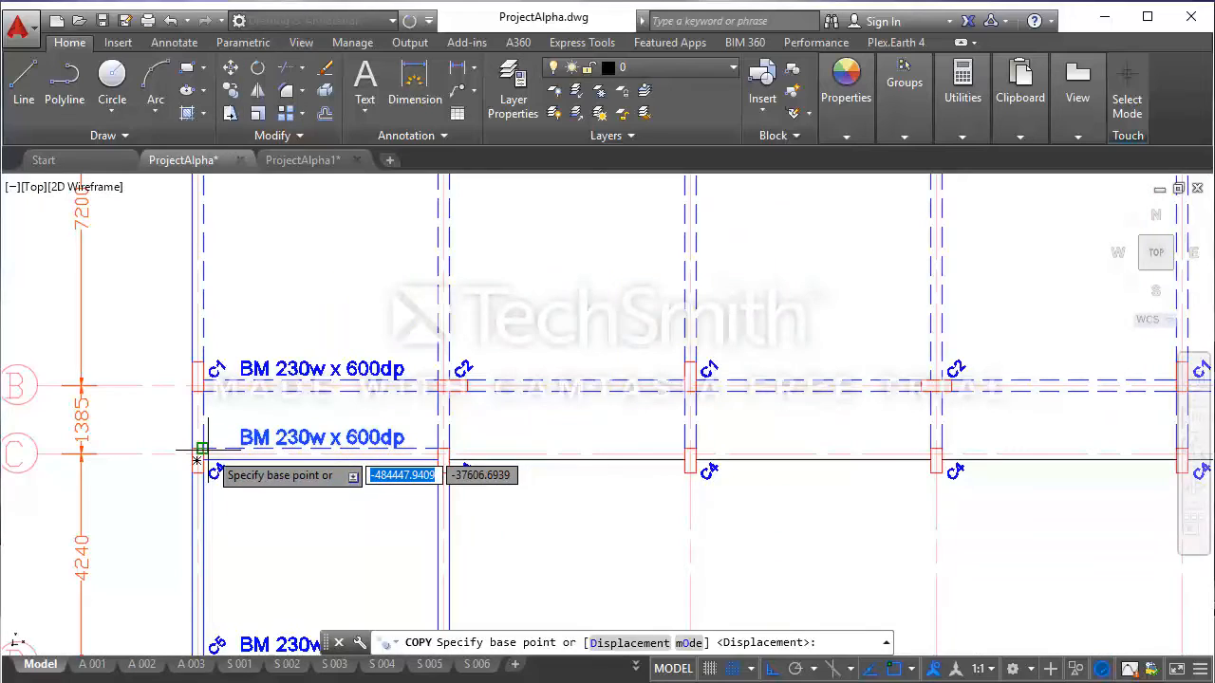
{"action": "left_click", "coordinate": [198, 448]}
{"action": "scroll", "coordinate": [204, 453], "scroll_direction": "down", "scroll_amount": 2}
{"action": "scroll", "coordinate": [211, 460], "scroll_direction": "down", "scroll_amount": 2}
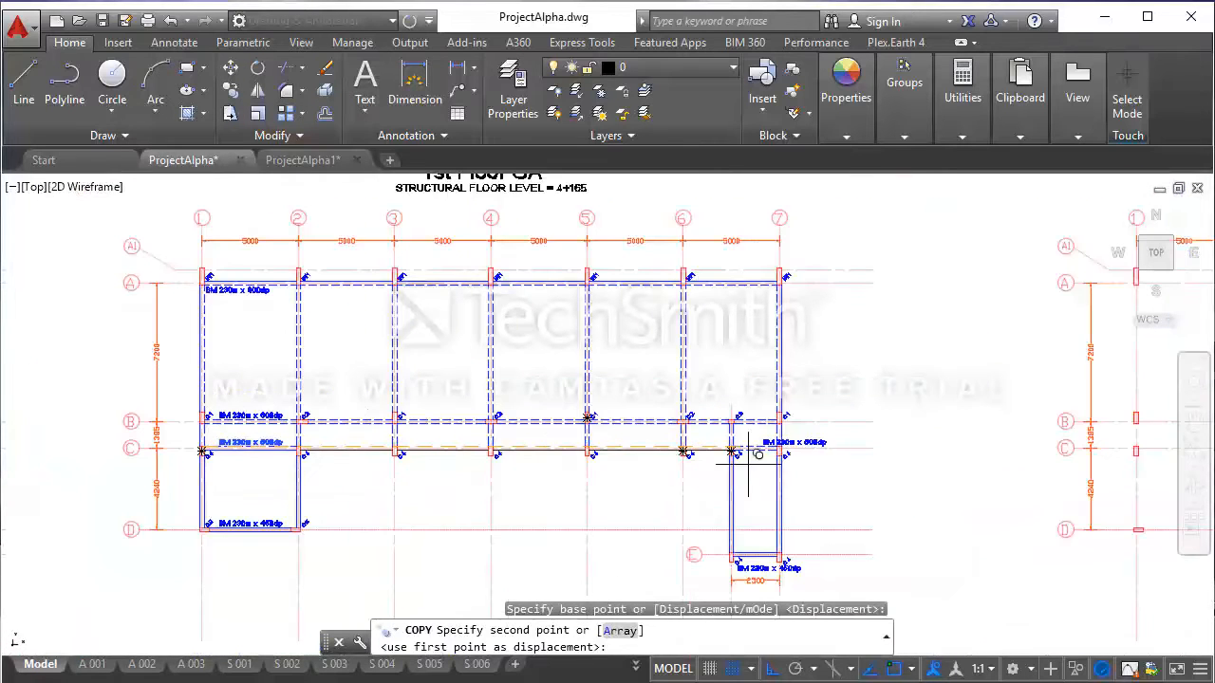
{"action": "scroll", "coordinate": [727, 420], "scroll_direction": "up", "scroll_amount": 3}
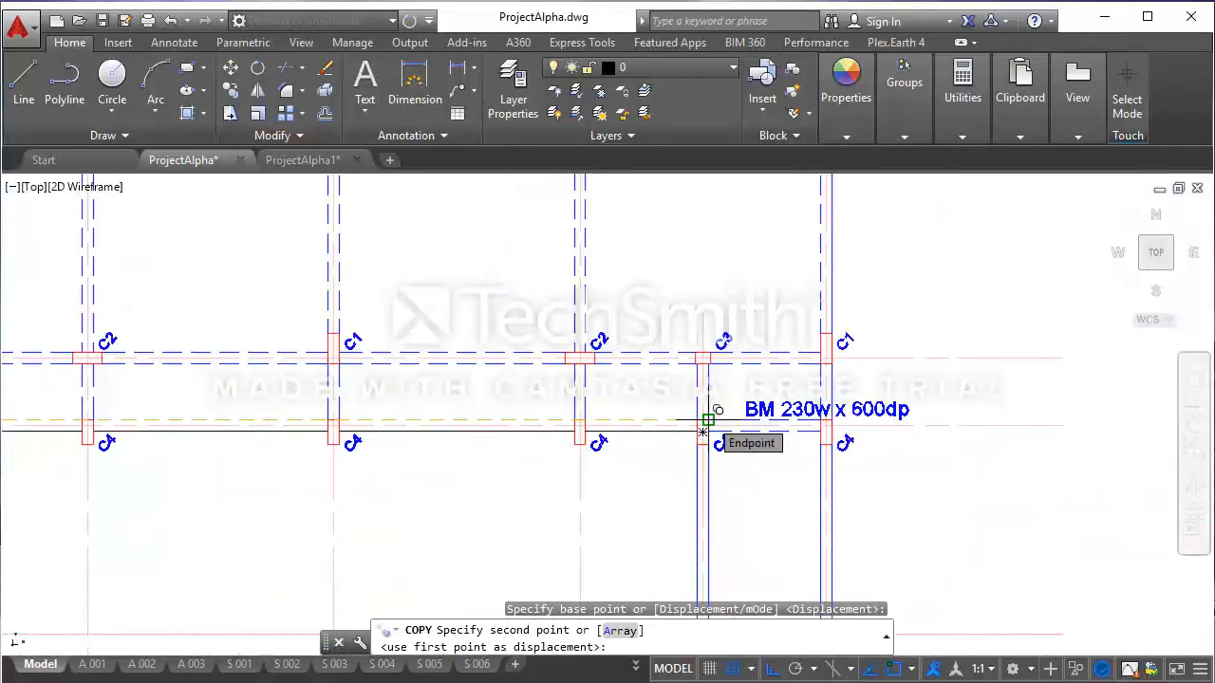
{"action": "left_click", "coordinate": [708, 420]}
{"action": "key", "text": "Escape"}
- Move the grid C beam label between grids 6A and 7 about 600 mm straight left, so it starts beside grid 6A
{"action": "left_click", "coordinate": [917, 413]}
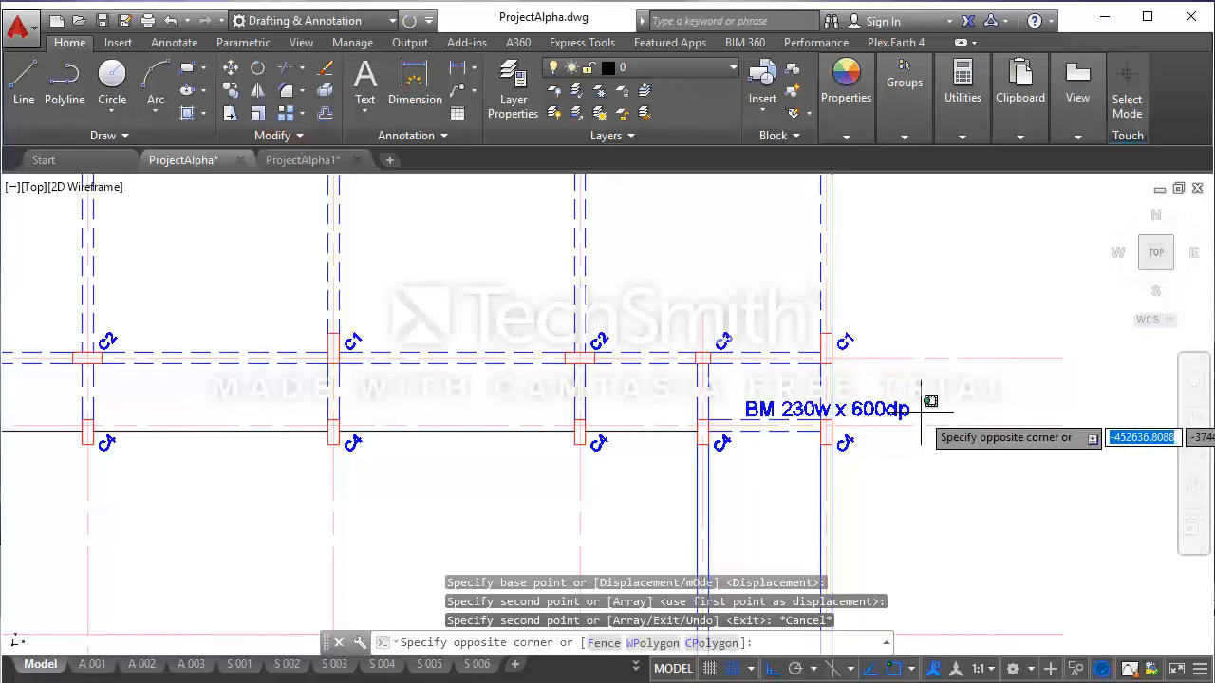
{"action": "left_click", "coordinate": [827, 399]}
{"action": "left_click", "coordinate": [229, 67]}
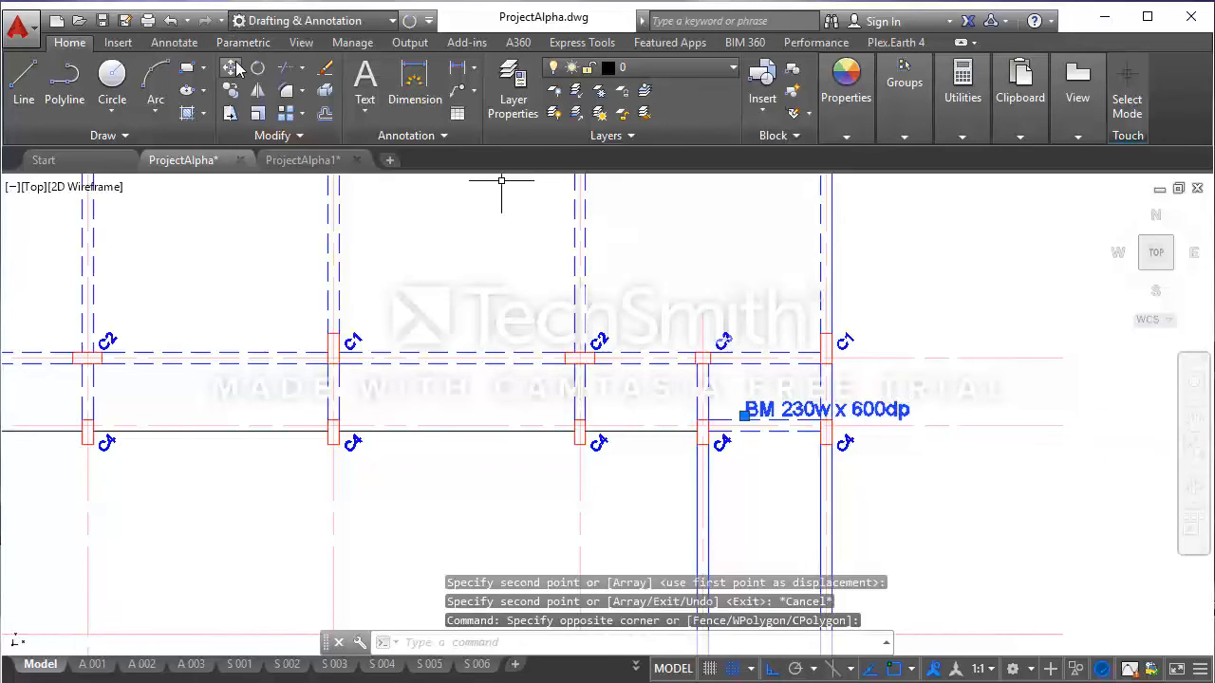
{"action": "left_click", "coordinate": [1062, 459]}
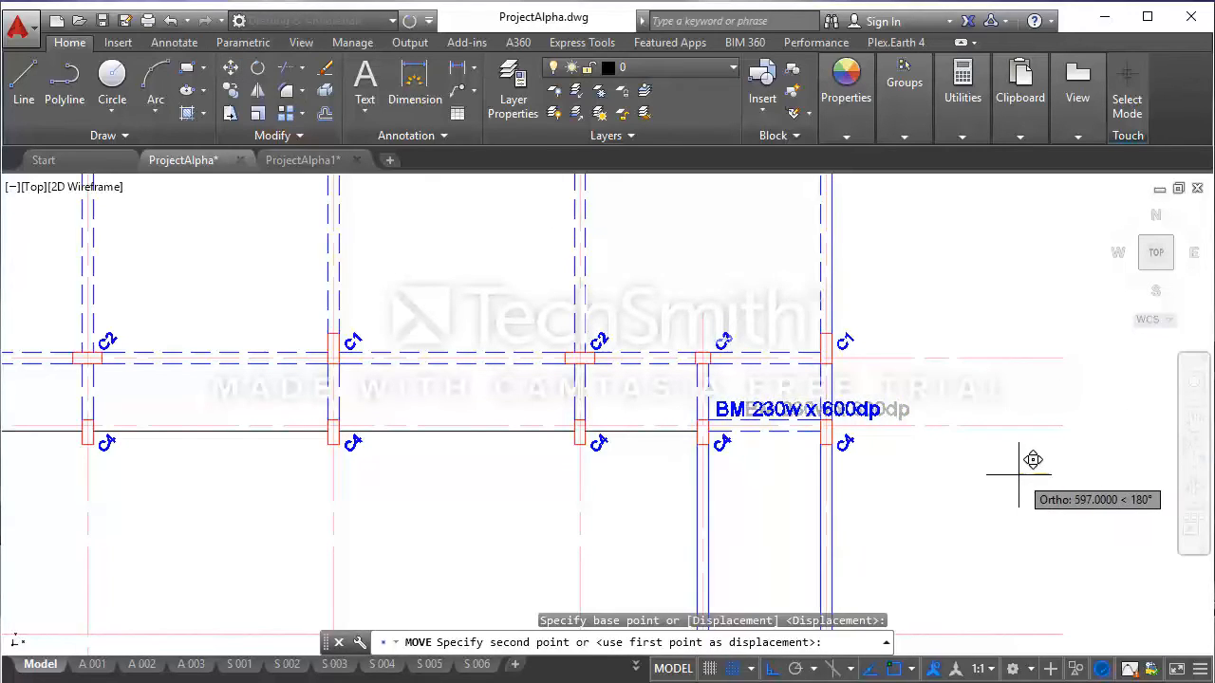
{"action": "left_click", "coordinate": [1030, 459]}
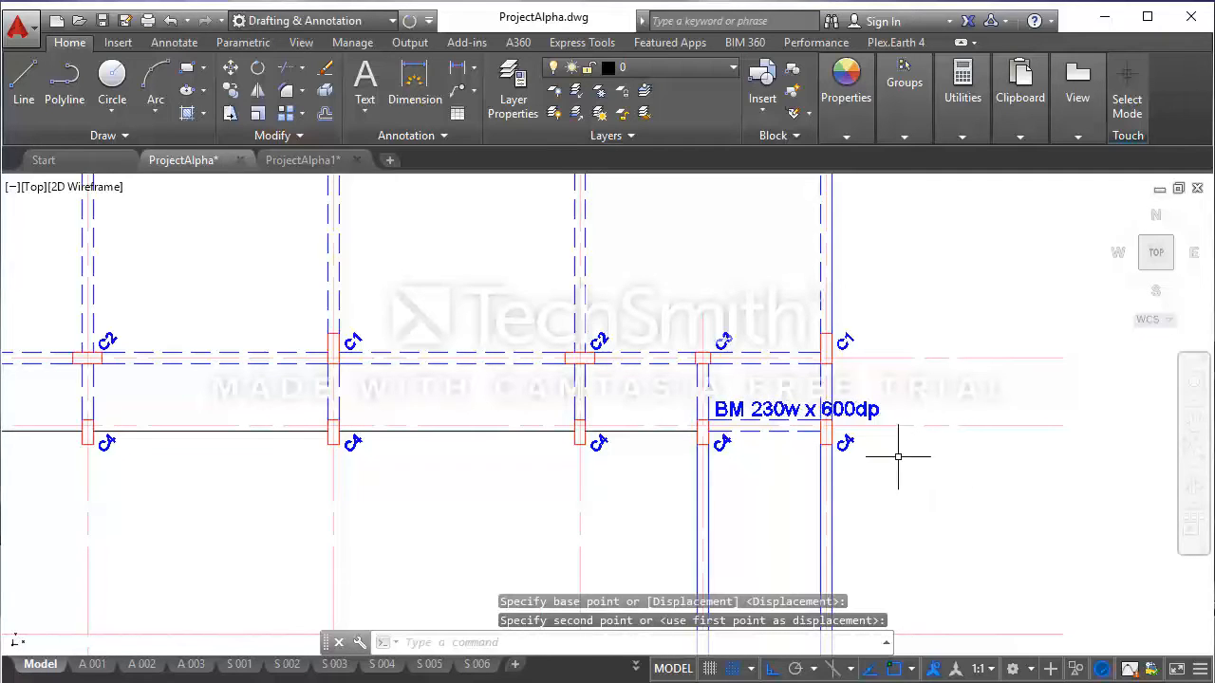
- Copy the grid A label BM 230w x 600dp about 8600 mm straight left into the empty space outside grid 1
{"action": "scroll", "coordinate": [872, 450], "scroll_direction": "down", "scroll_amount": 1}
{"action": "scroll", "coordinate": [854, 454], "scroll_direction": "down", "scroll_amount": 2}
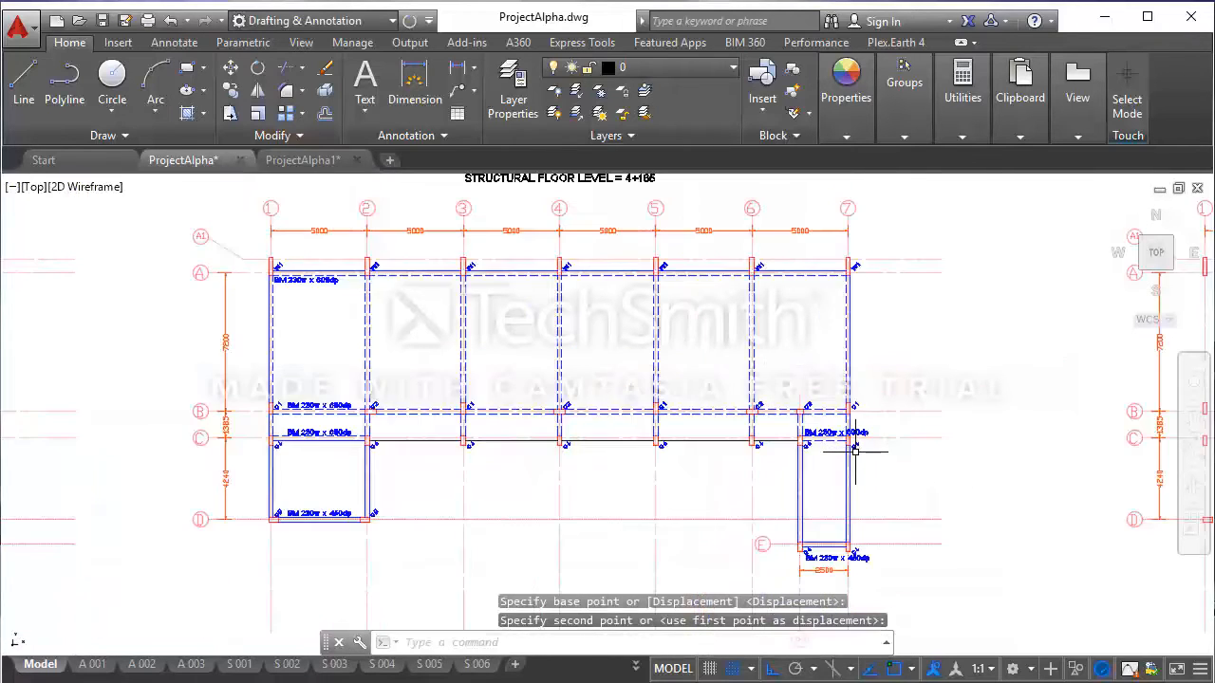
{"action": "scroll", "coordinate": [854, 493], "scroll_direction": "up", "scroll_amount": 1}
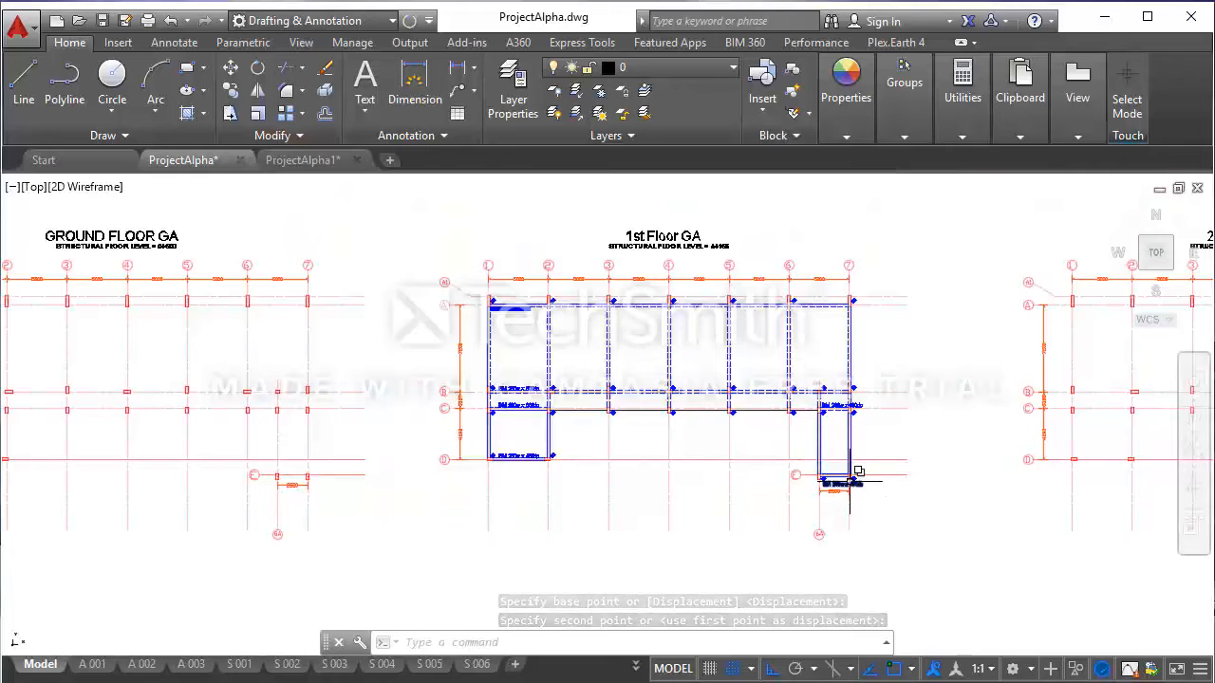
{"action": "mouse_move", "coordinate": [833, 466]}
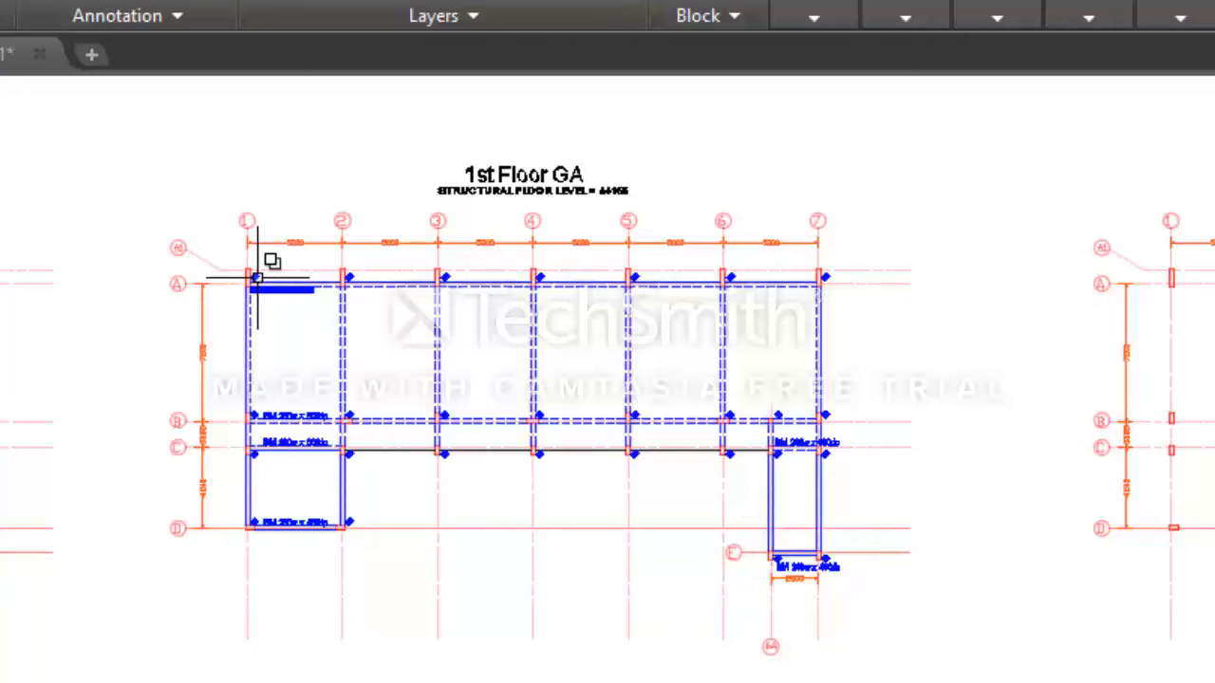
{"action": "scroll", "coordinate": [271, 300], "scroll_direction": "up", "scroll_amount": 2}
{"action": "scroll", "coordinate": [267, 304], "scroll_direction": "up", "scroll_amount": 2}
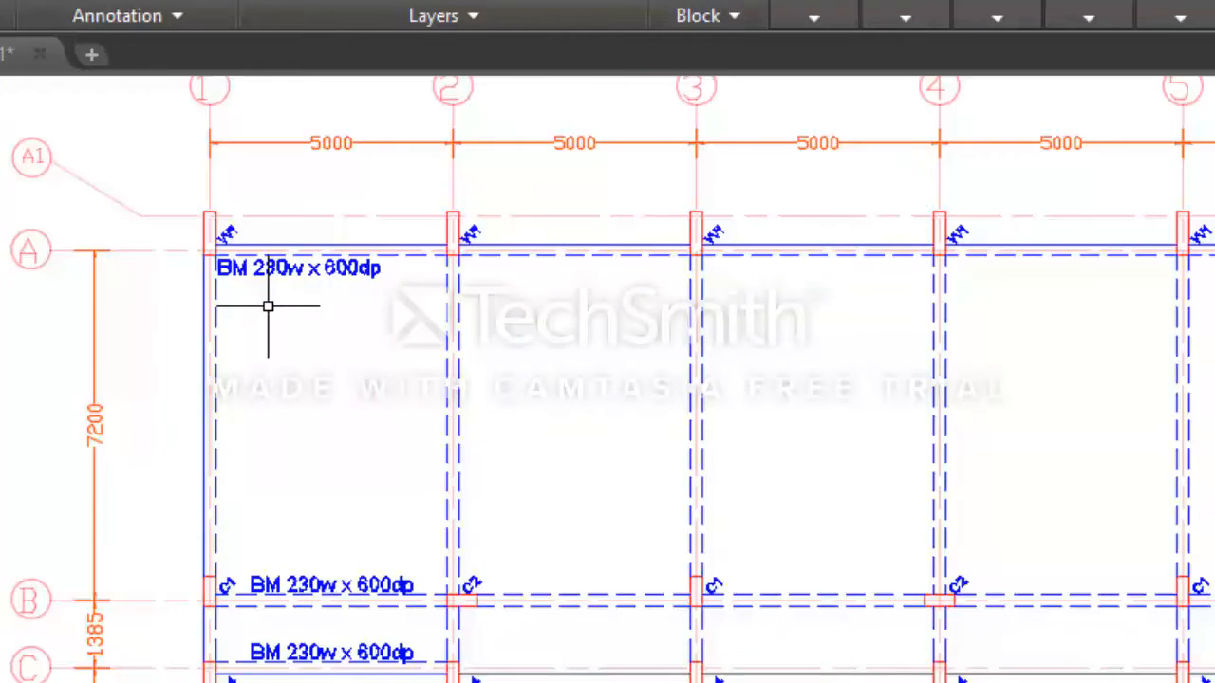
{"action": "scroll", "coordinate": [265, 306], "scroll_direction": "down", "scroll_amount": 2}
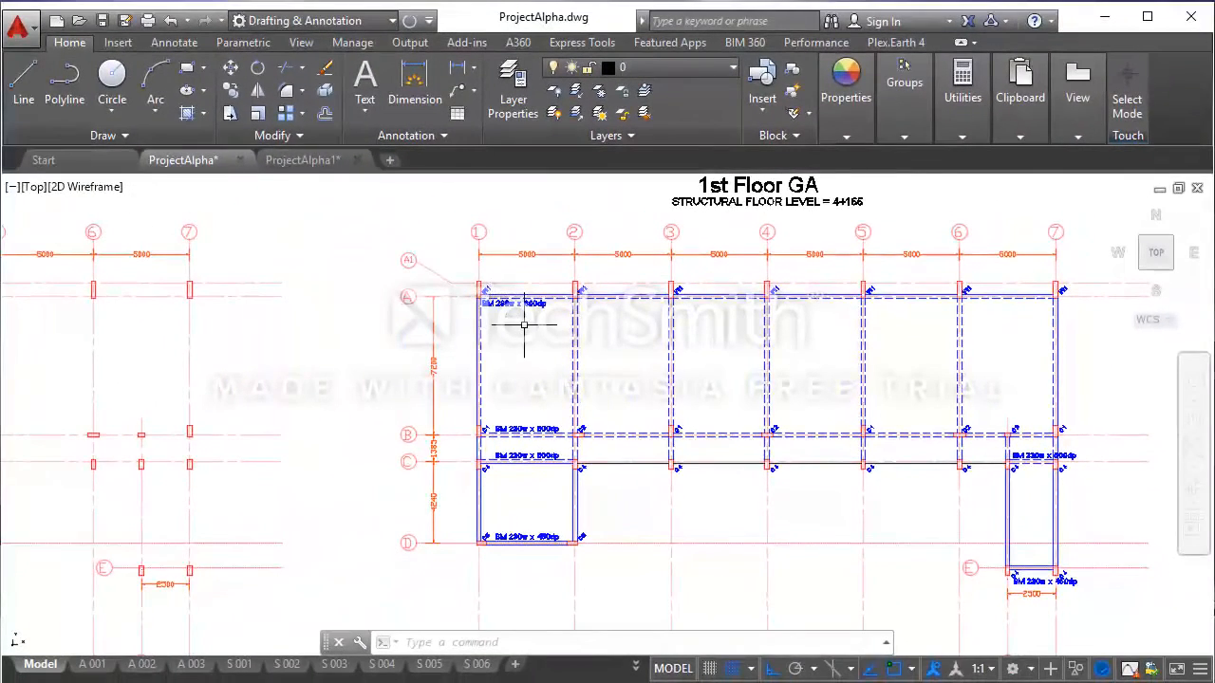
{"action": "left_click", "coordinate": [489, 299]}
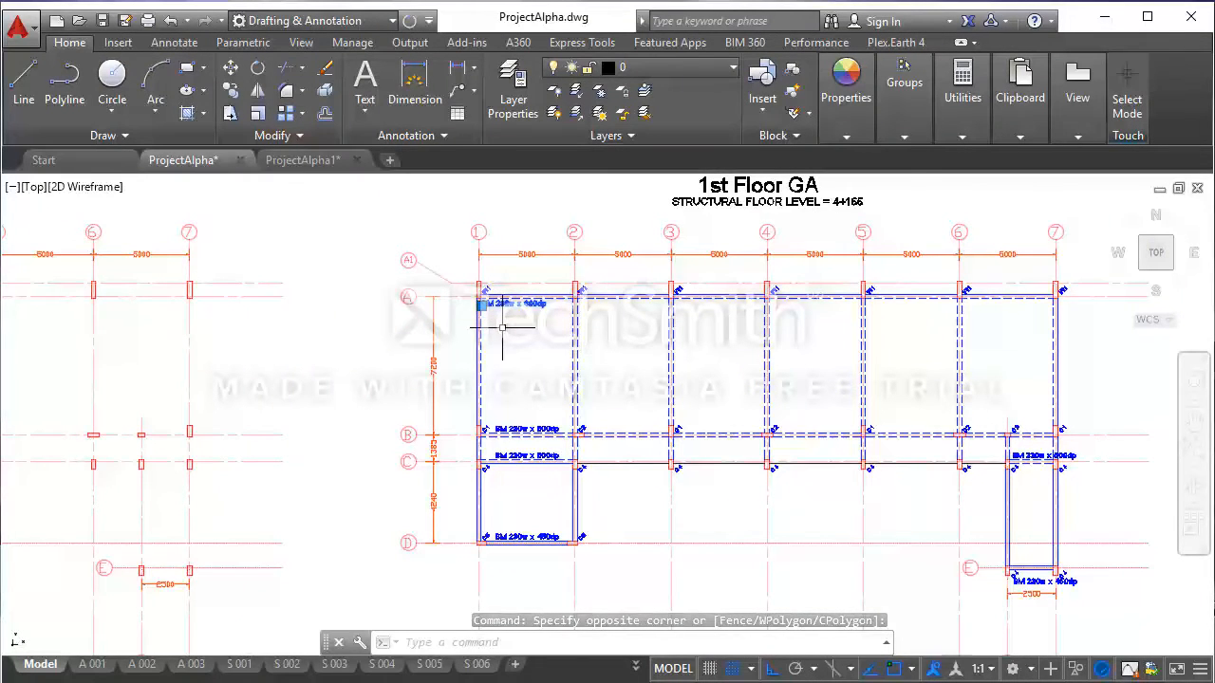
{"action": "left_click", "coordinate": [230, 89]}
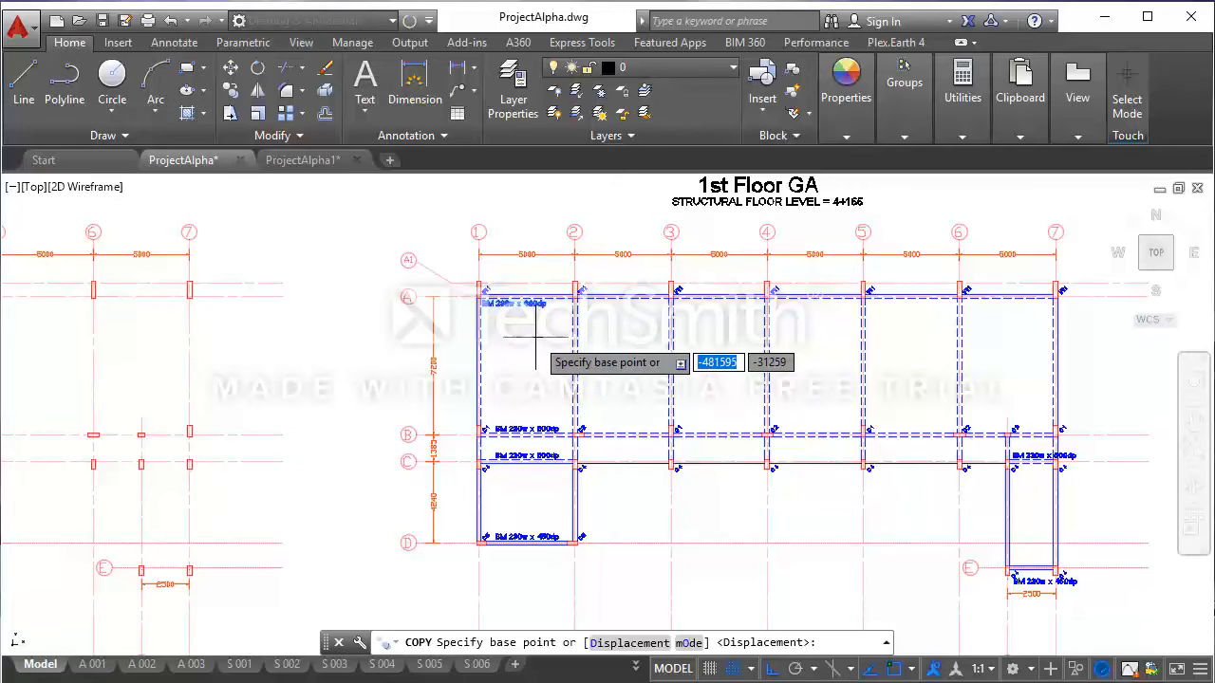
{"action": "left_click", "coordinate": [537, 337]}
{"action": "left_click", "coordinate": [370, 343]}
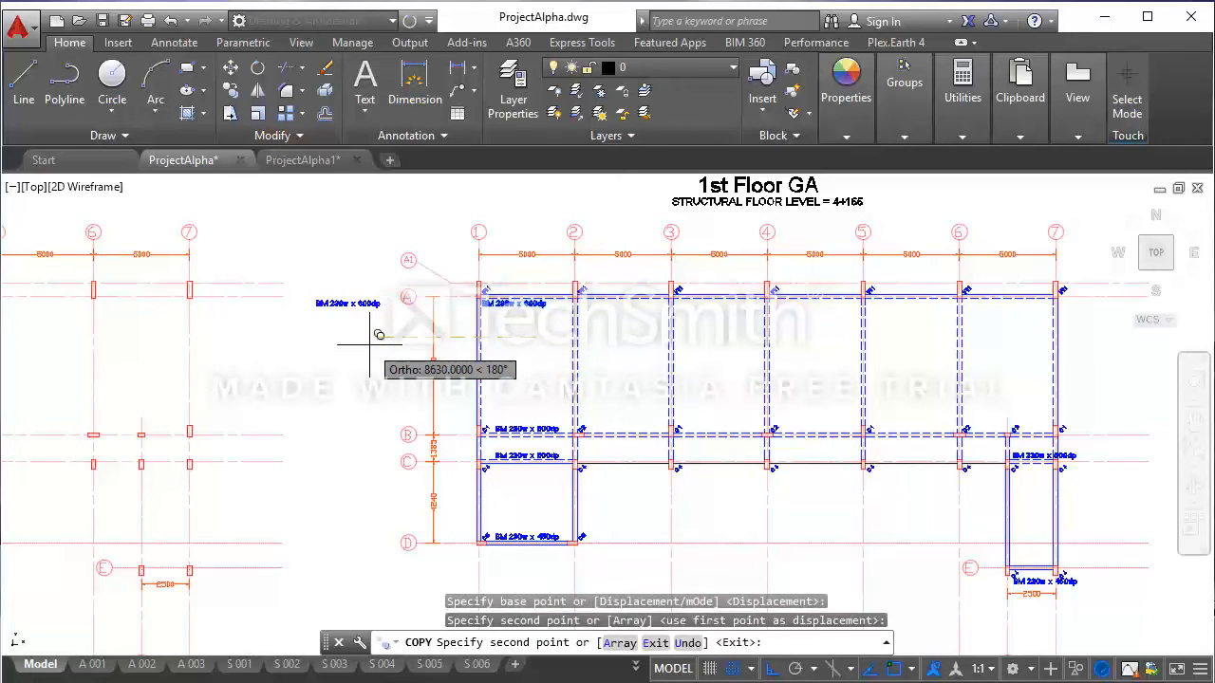
{"action": "key", "text": "Escape"}
- Try a rotation of 90 on the copied BM 230w x 600dp label outside grid 1, and set its rotation to 270
{"action": "left_click", "coordinate": [375, 325]}
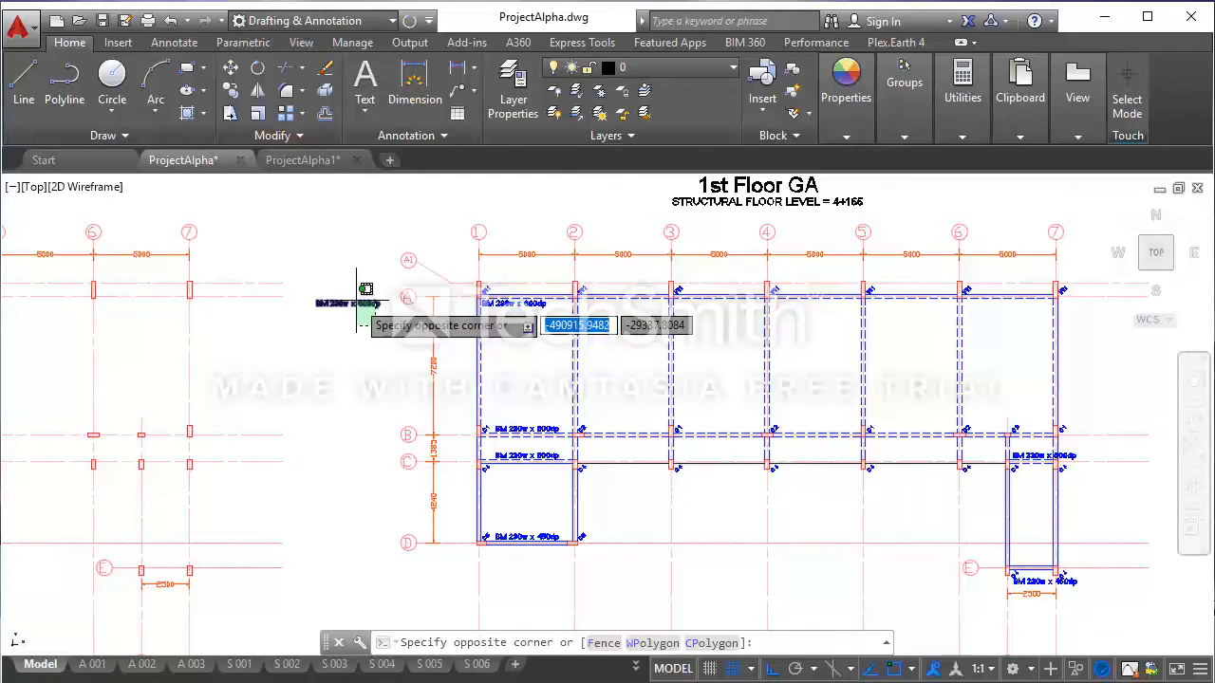
{"action": "left_click", "coordinate": [357, 301]}
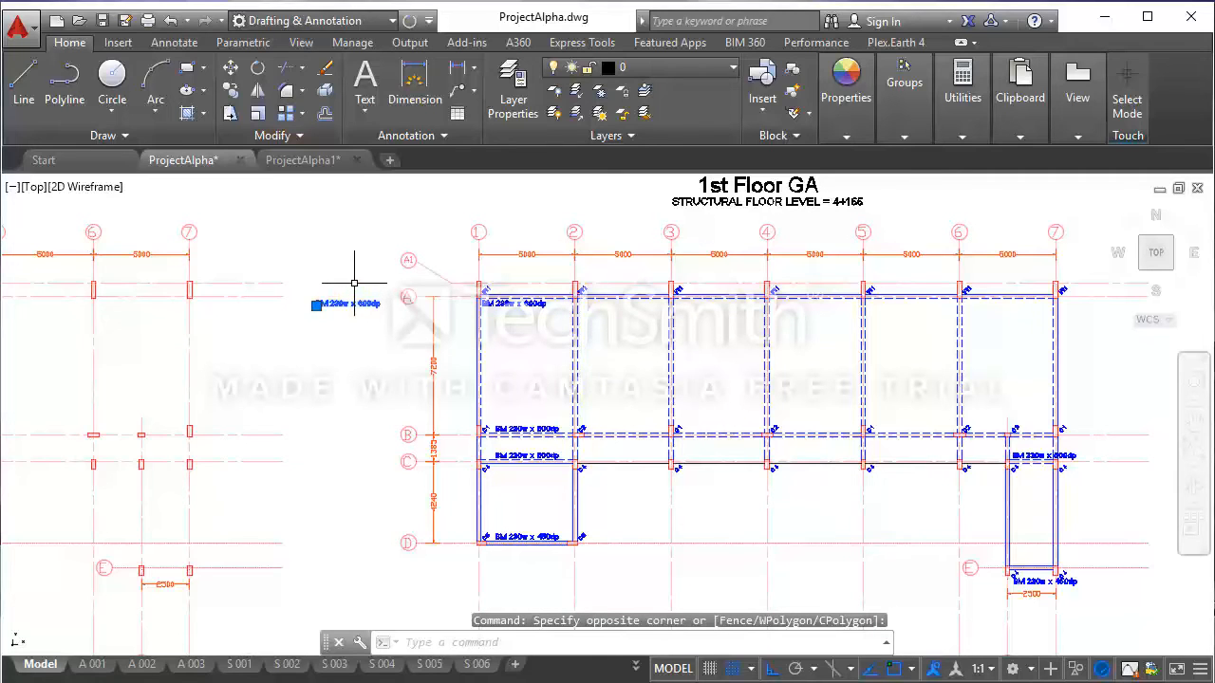
{"action": "right_click", "coordinate": [355, 196]}
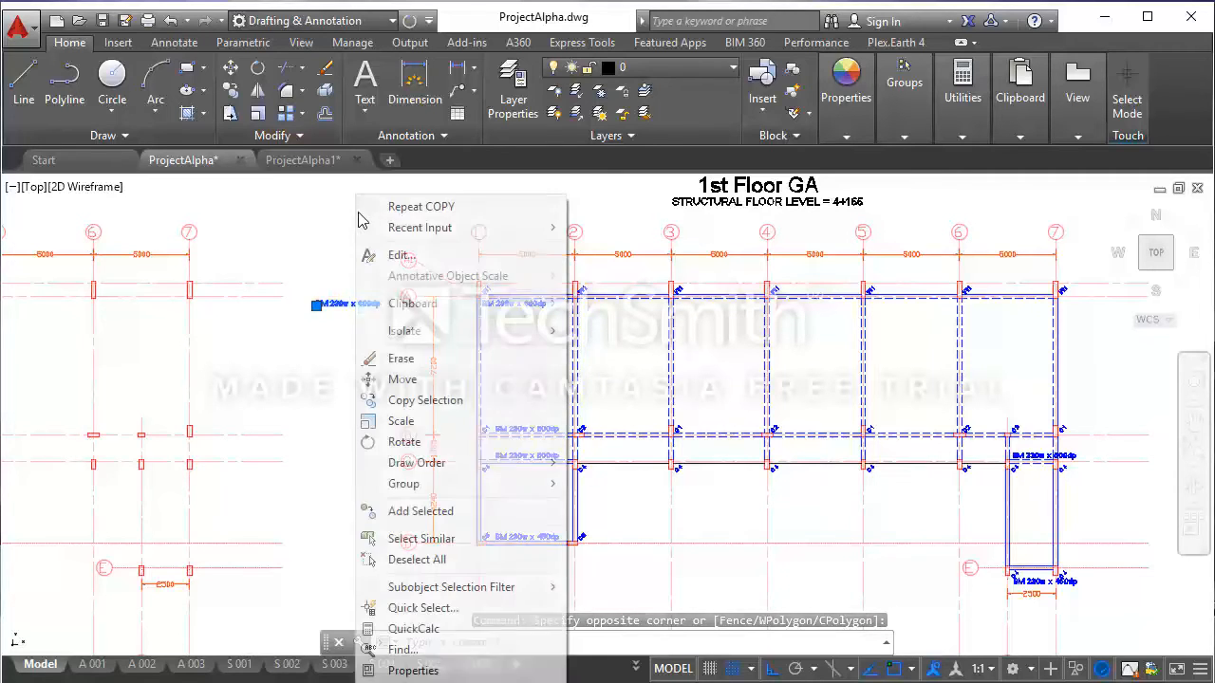
{"action": "left_click", "coordinate": [414, 671]}
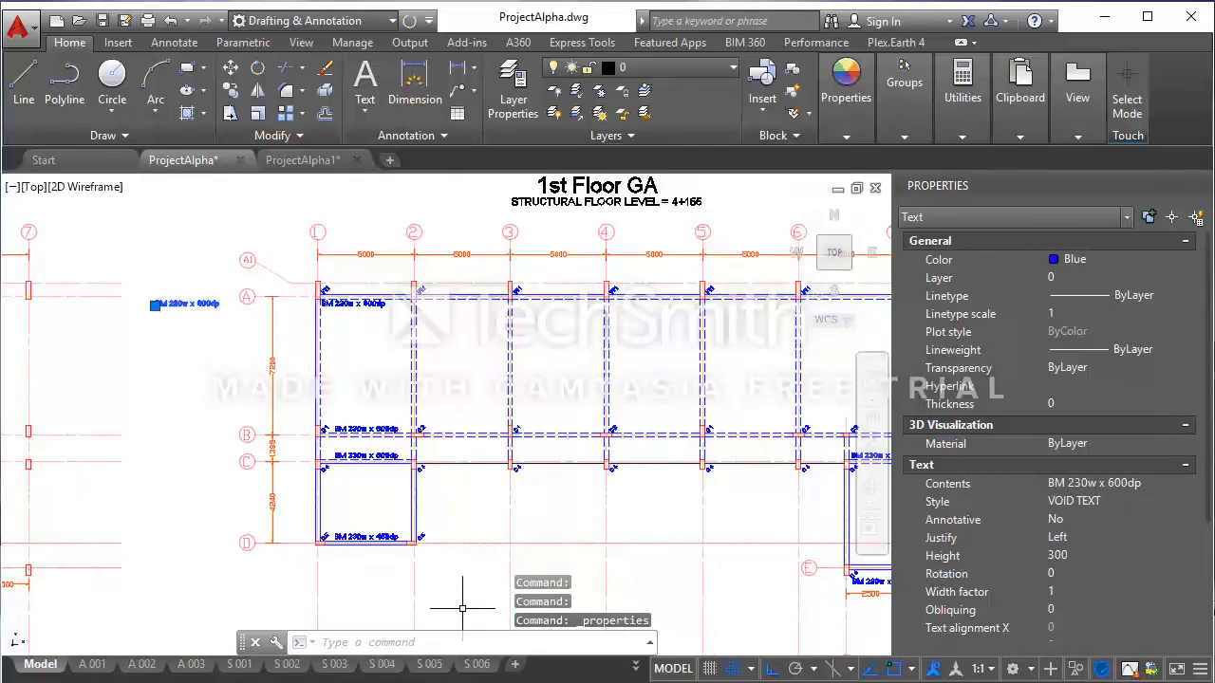
{"action": "left_click", "coordinate": [1065, 571]}
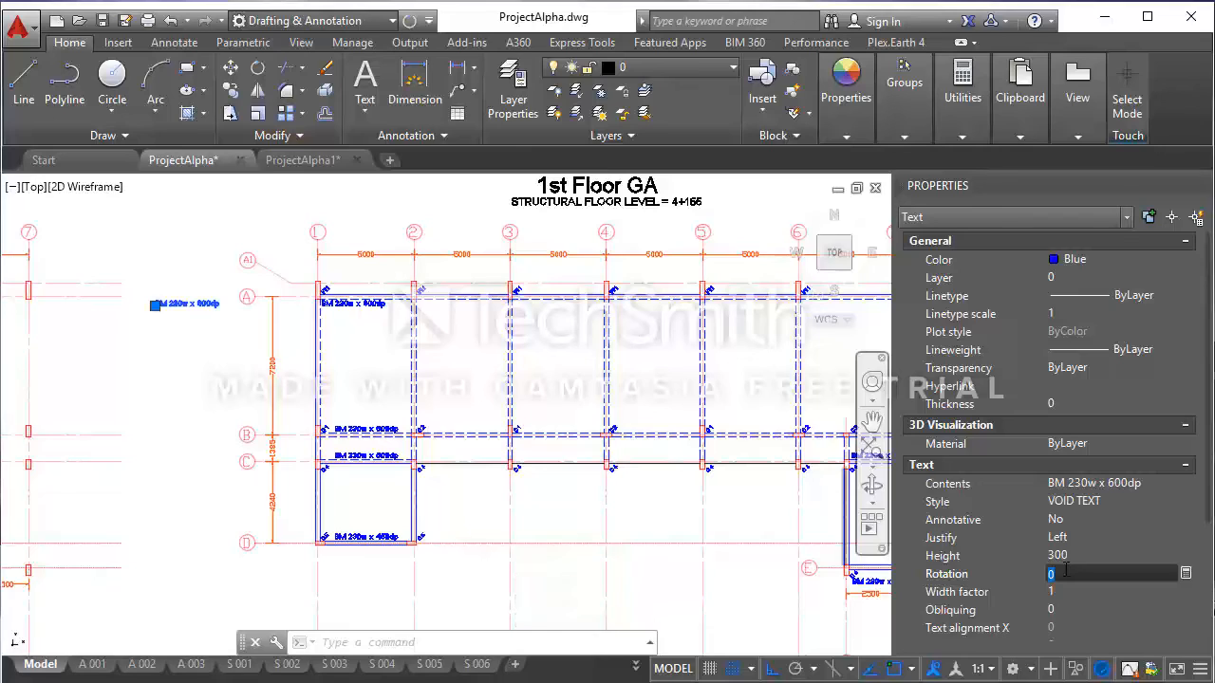
{"action": "key", "text": "Tab"}
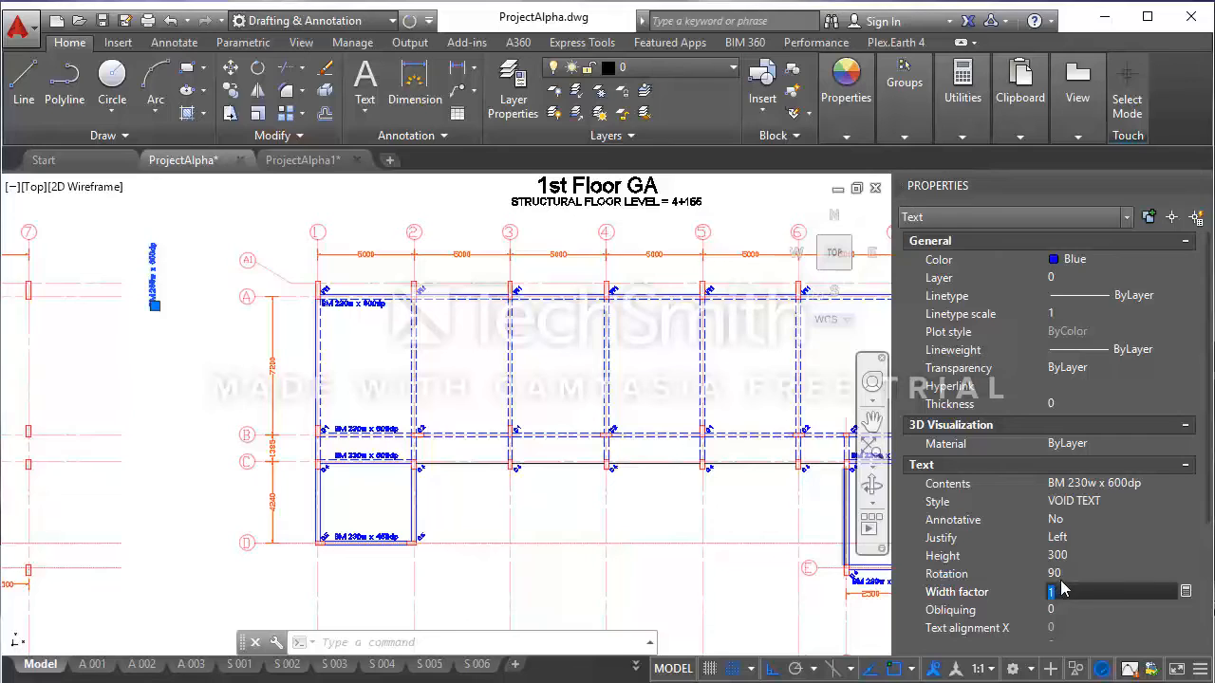
{"action": "left_click", "coordinate": [1061, 575]}
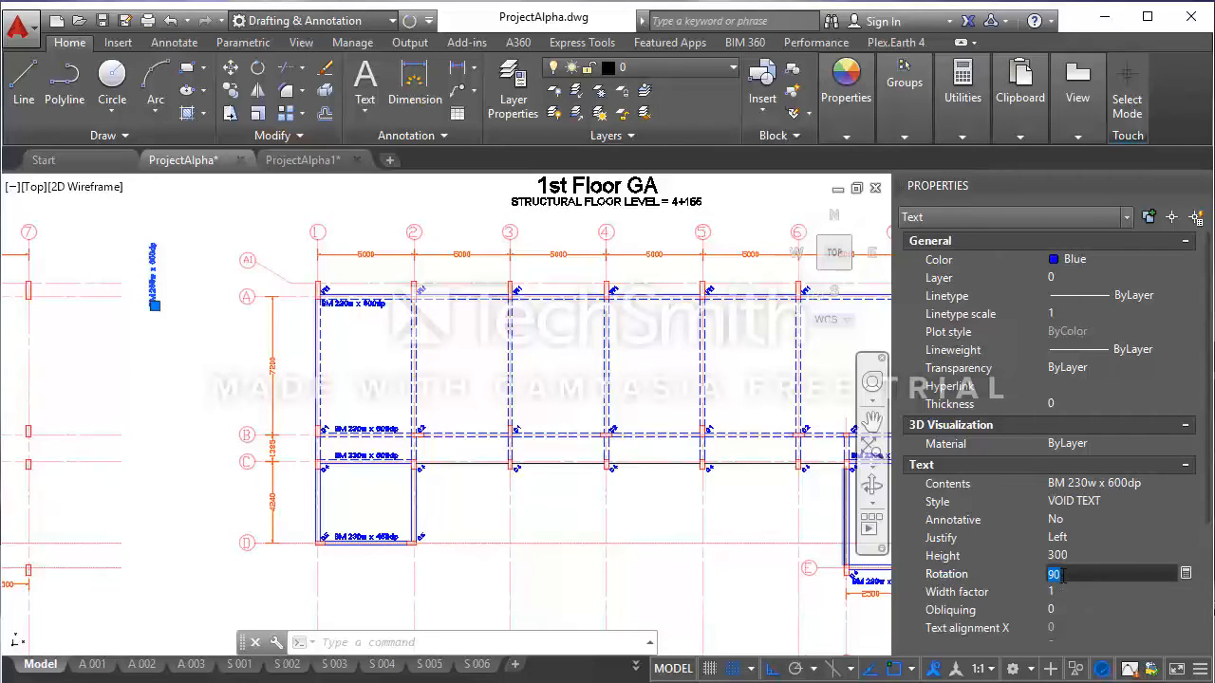
{"action": "key", "text": "Tab"}
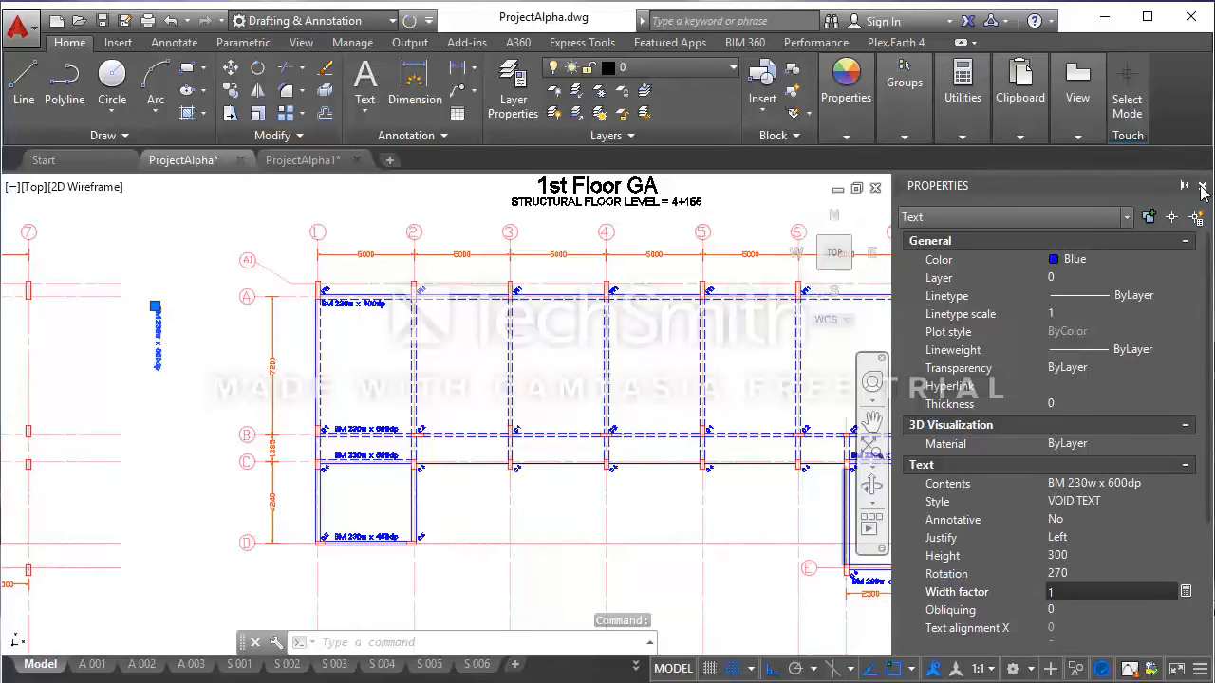
- Move the rotated BM 230w x 600dp label beside the grid 1 beam, starting just below grid A at the corner of column W1
{"action": "left_click", "coordinate": [1202, 188]}
{"action": "key", "text": "Escape"}
{"action": "scroll", "coordinate": [317, 332], "scroll_direction": "up", "scroll_amount": 2}
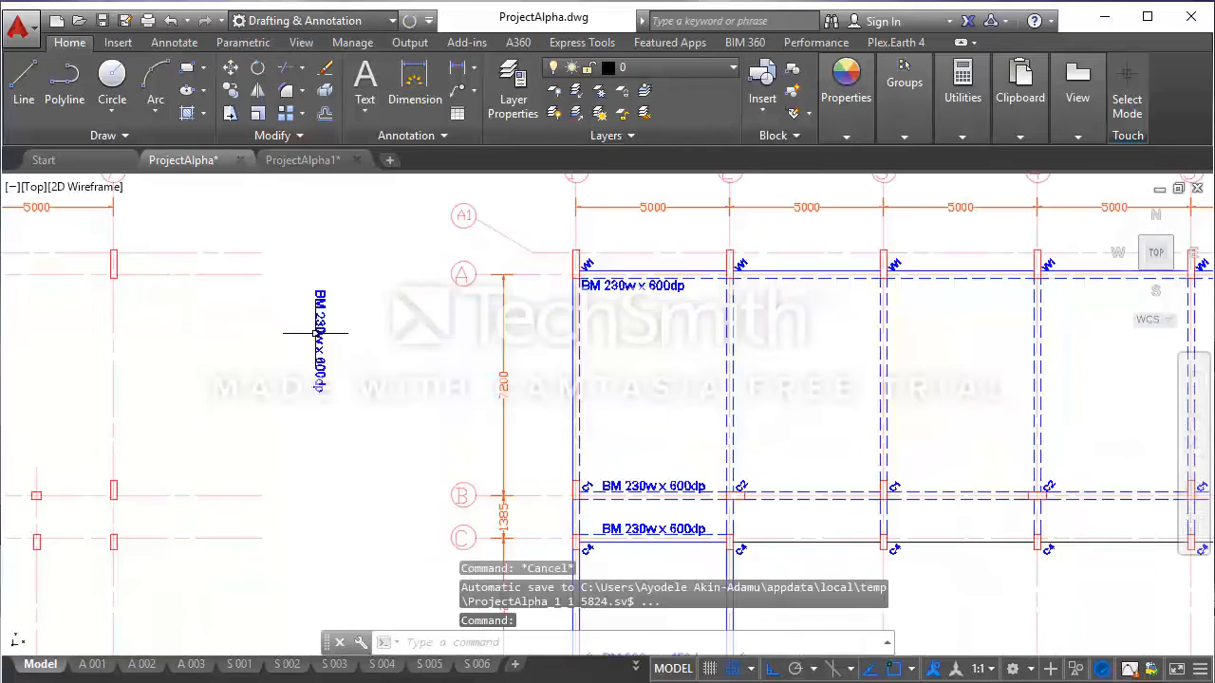
{"action": "left_click", "coordinate": [340, 390]}
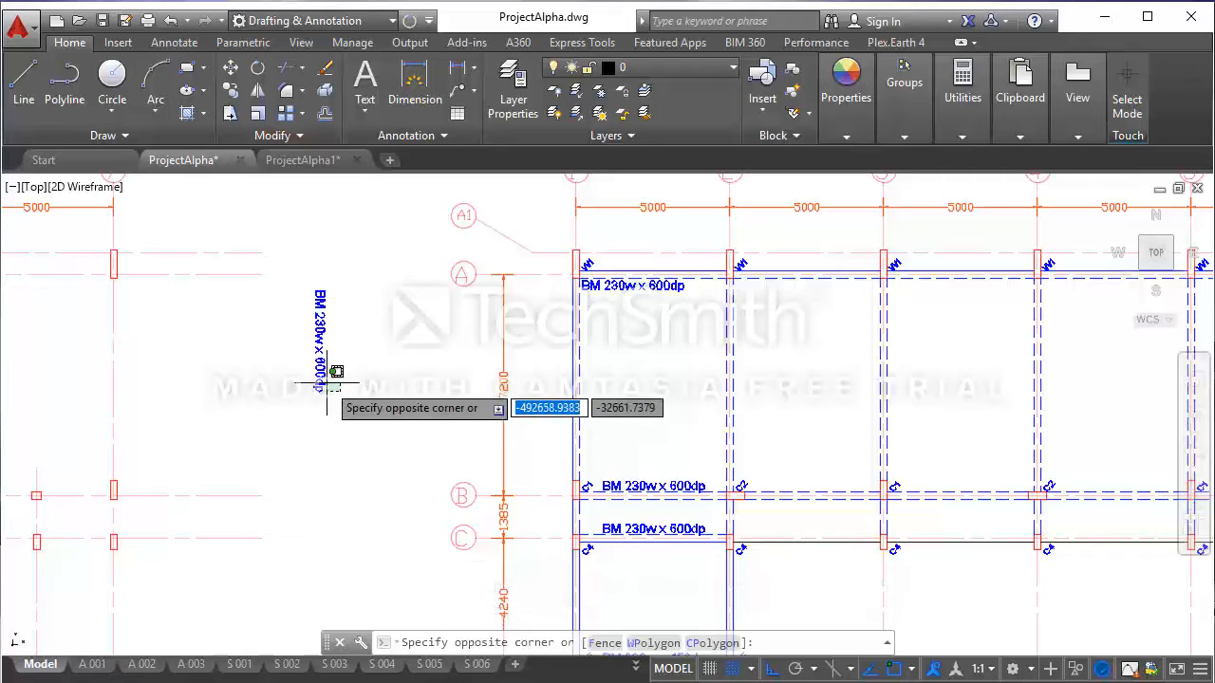
{"action": "left_click", "coordinate": [295, 353]}
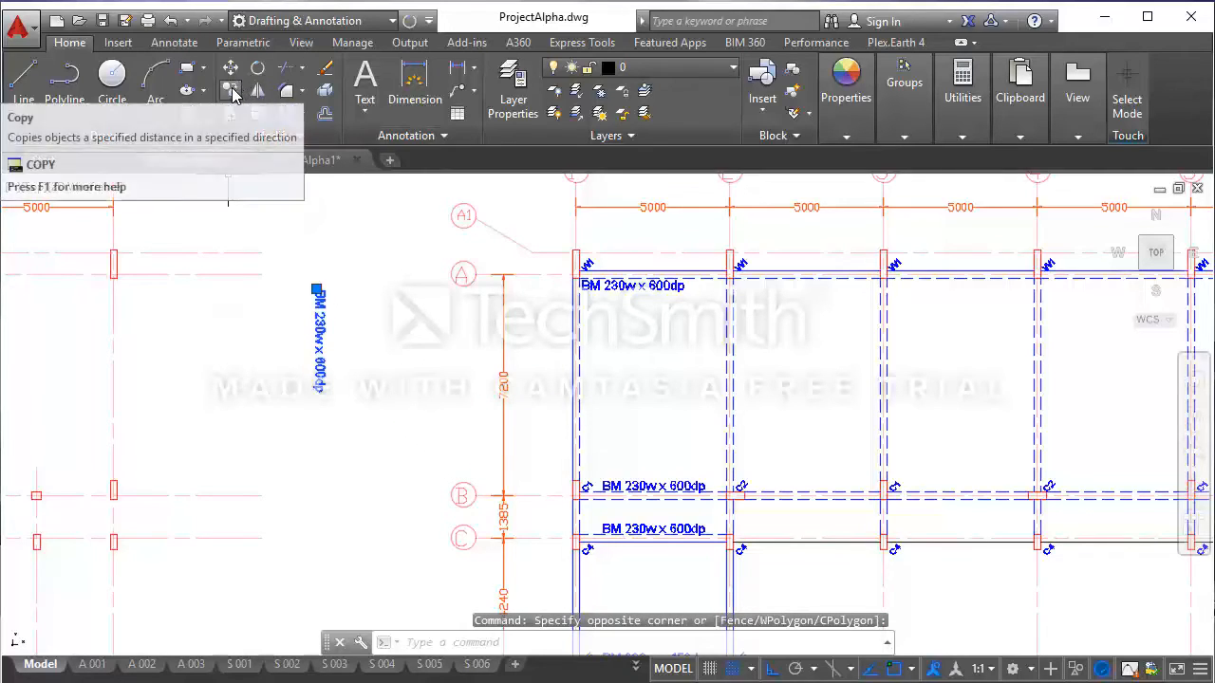
{"action": "left_click", "coordinate": [229, 67]}
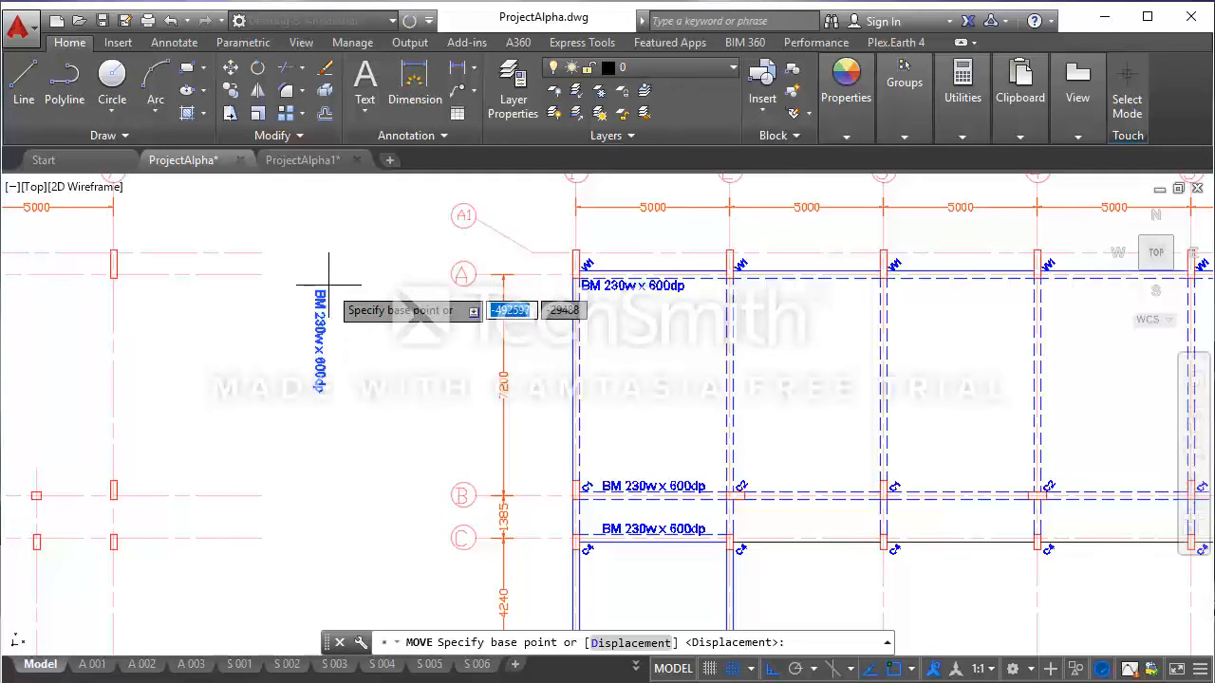
{"action": "left_click", "coordinate": [322, 277]}
{"action": "scroll", "coordinate": [576, 271], "scroll_direction": "up", "scroll_amount": 4}
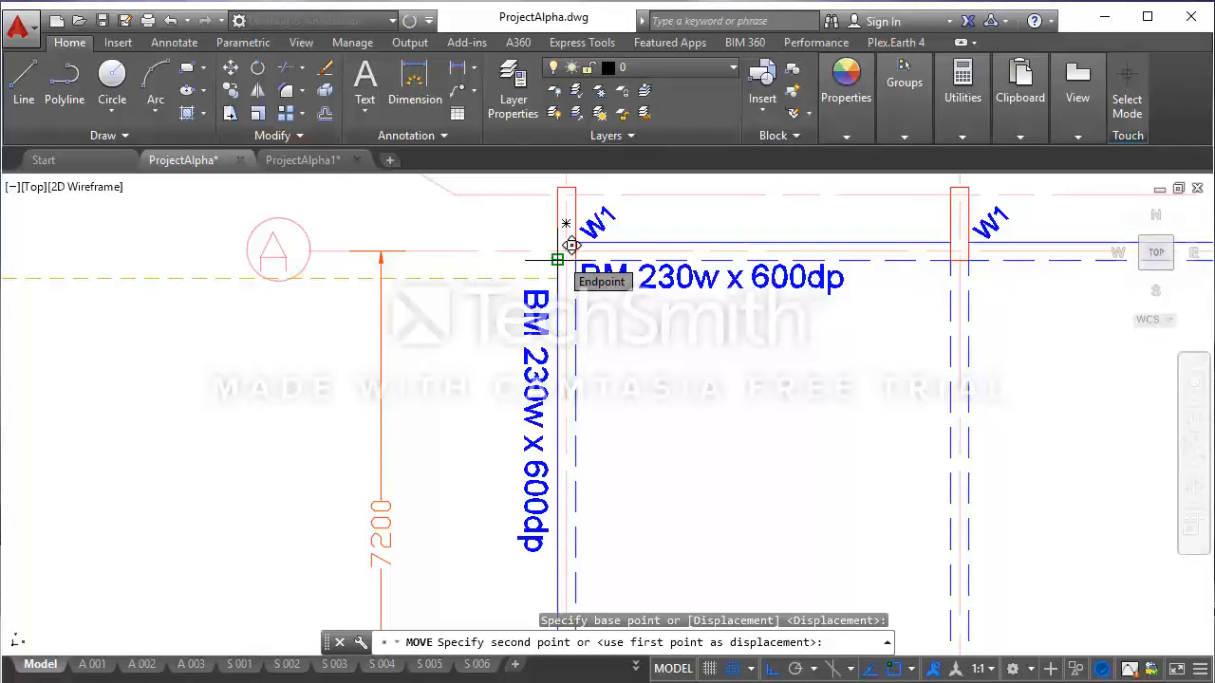
{"action": "left_click", "coordinate": [560, 254]}
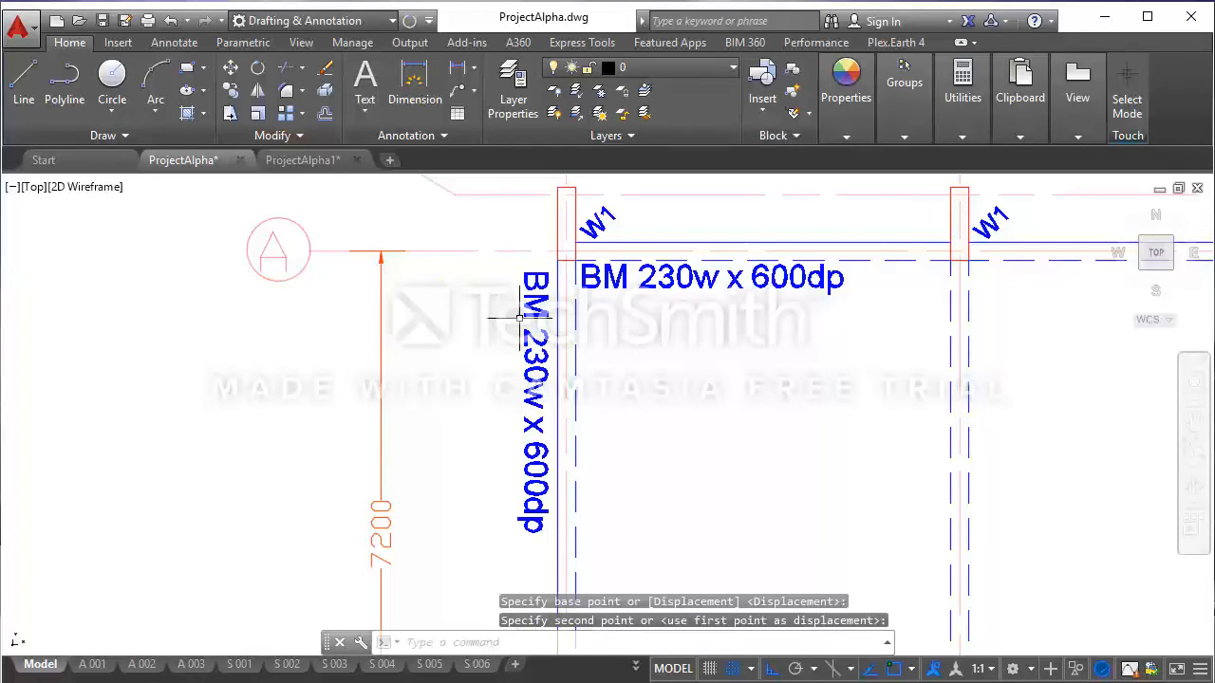
- Copy the grid 1 label BM 230w x 600dp from column W1's lower-left corner at grid A to column C4's lower-left corner at grid C
{"action": "scroll", "coordinate": [520, 317], "scroll_direction": "down", "scroll_amount": 8}
{"action": "scroll", "coordinate": [549, 285], "scroll_direction": "up", "scroll_amount": 1}
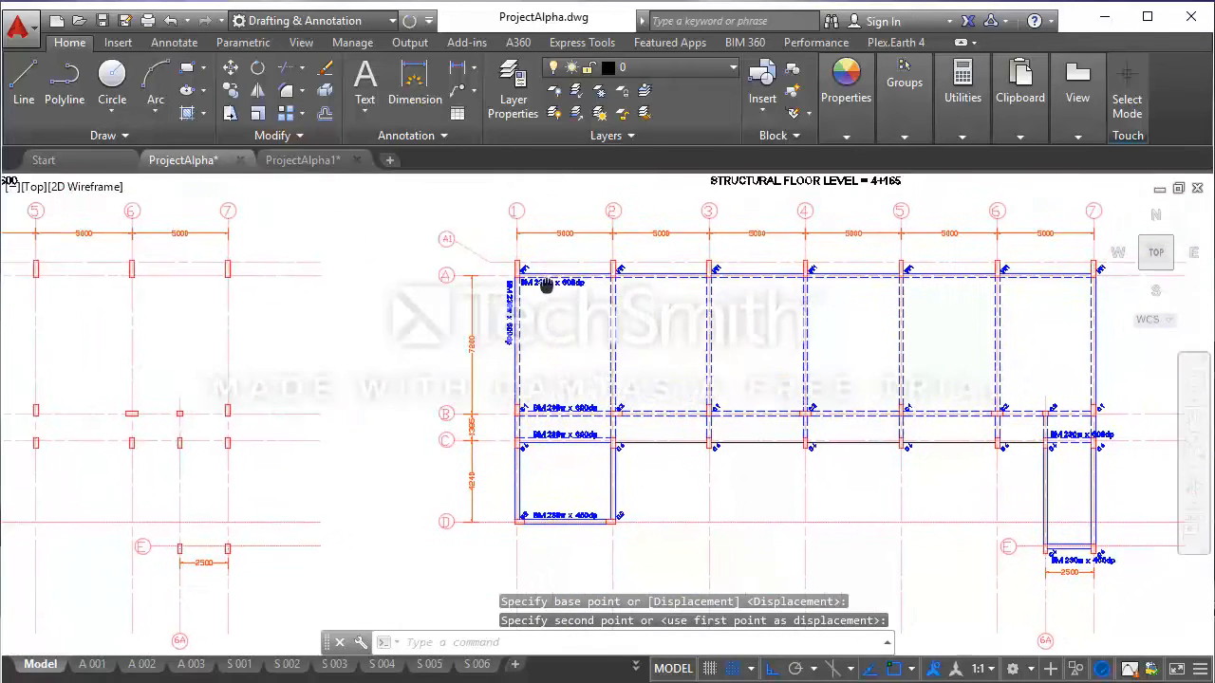
{"action": "middle_click_drag", "start_coordinate": [547, 286], "coordinate": [476, 296]}
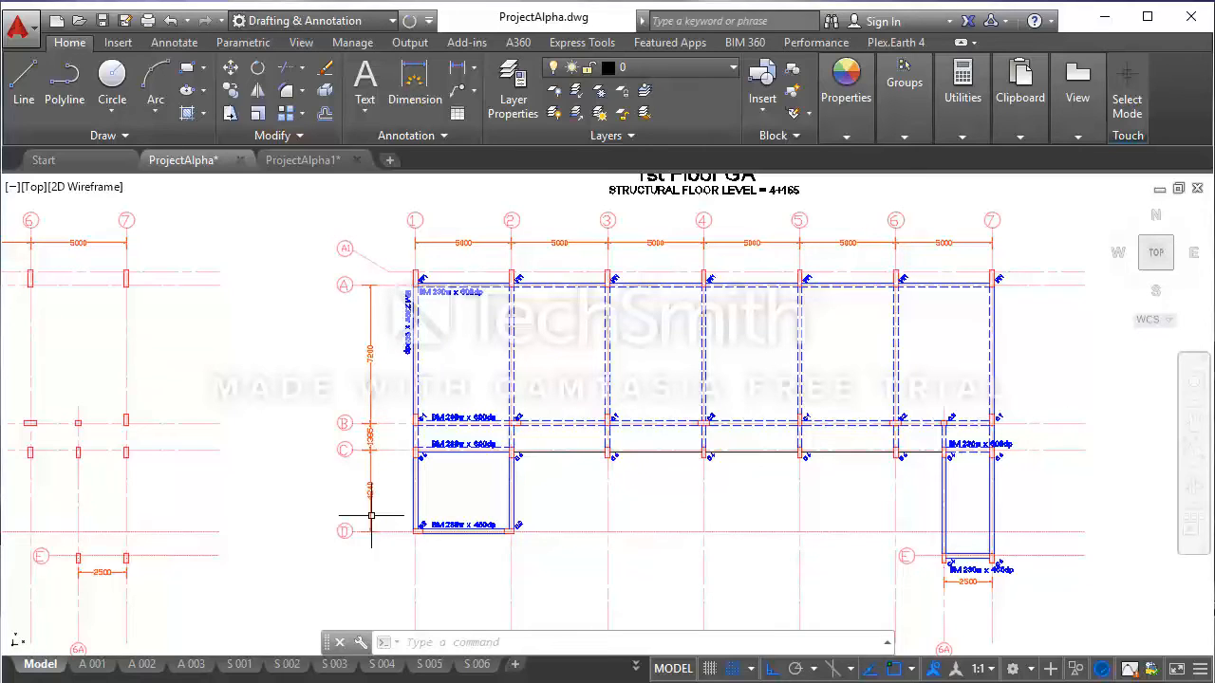
{"action": "scroll", "coordinate": [419, 497], "scroll_direction": "up", "scroll_amount": 2}
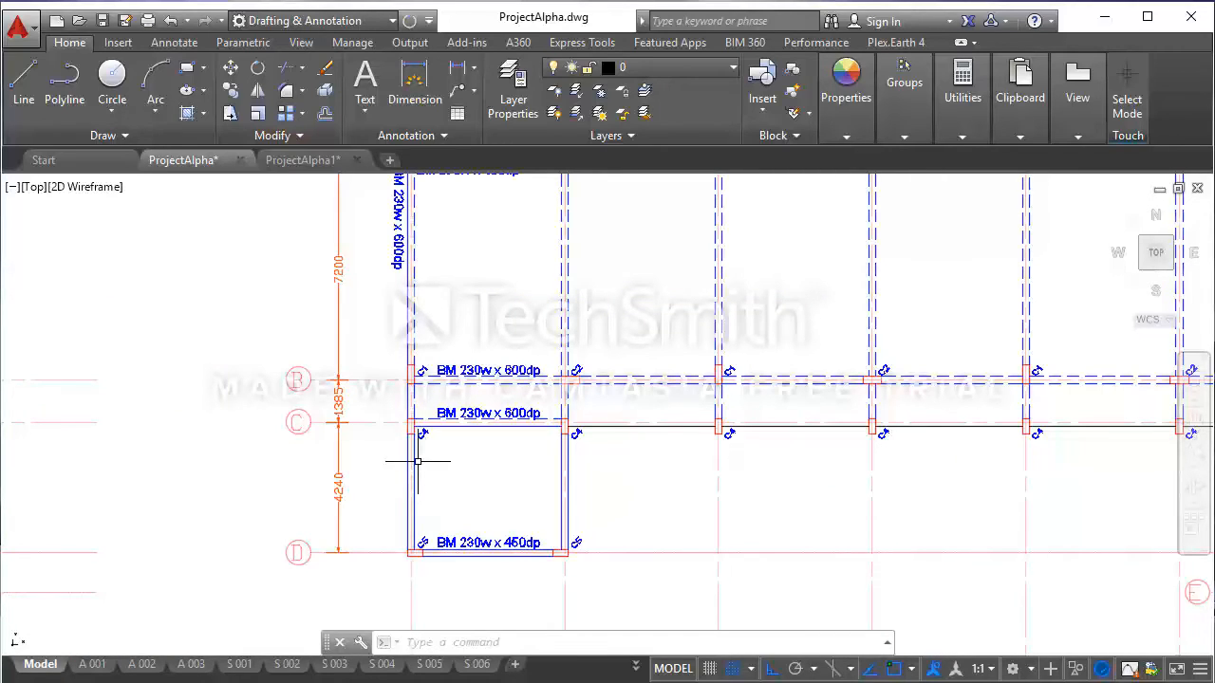
{"action": "scroll", "coordinate": [418, 461], "scroll_direction": "down", "scroll_amount": 2}
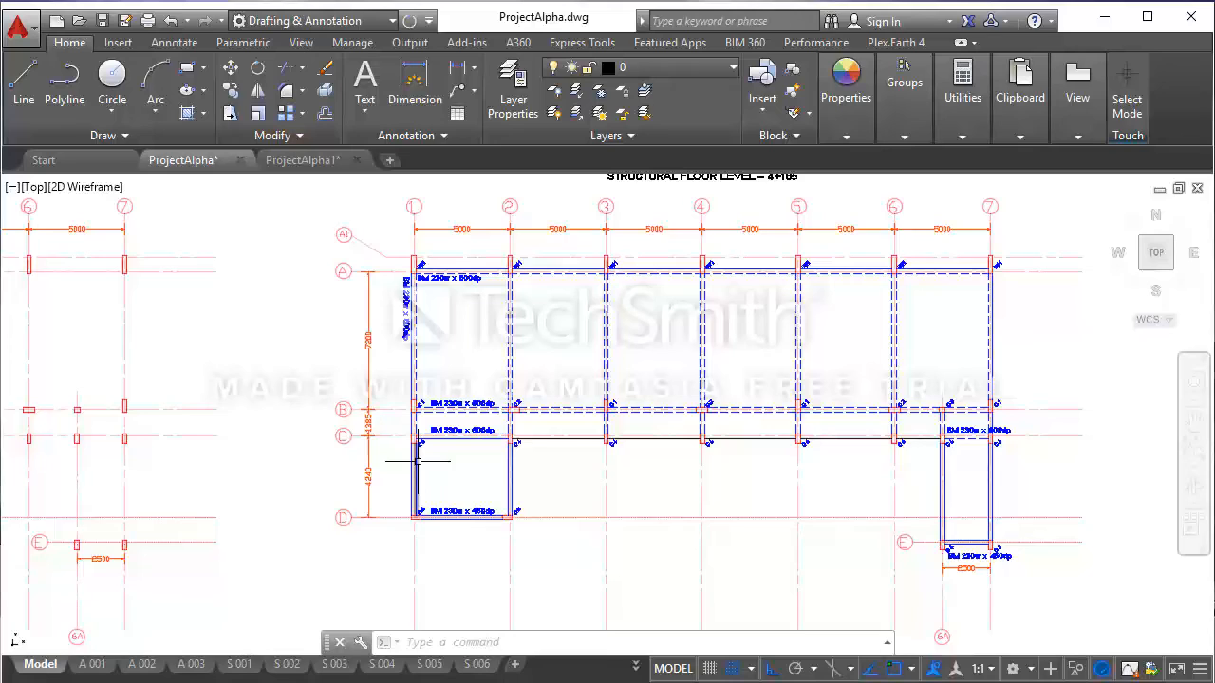
{"action": "left_click", "coordinate": [405, 350]}
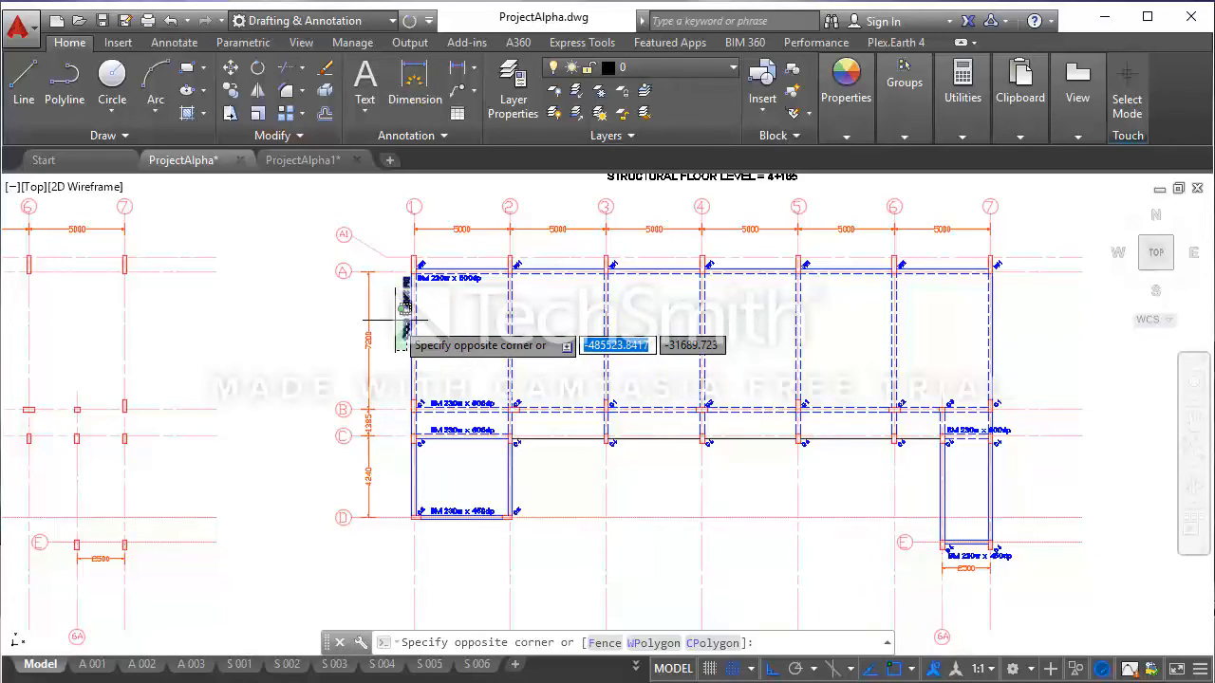
{"action": "left_click", "coordinate": [405, 313]}
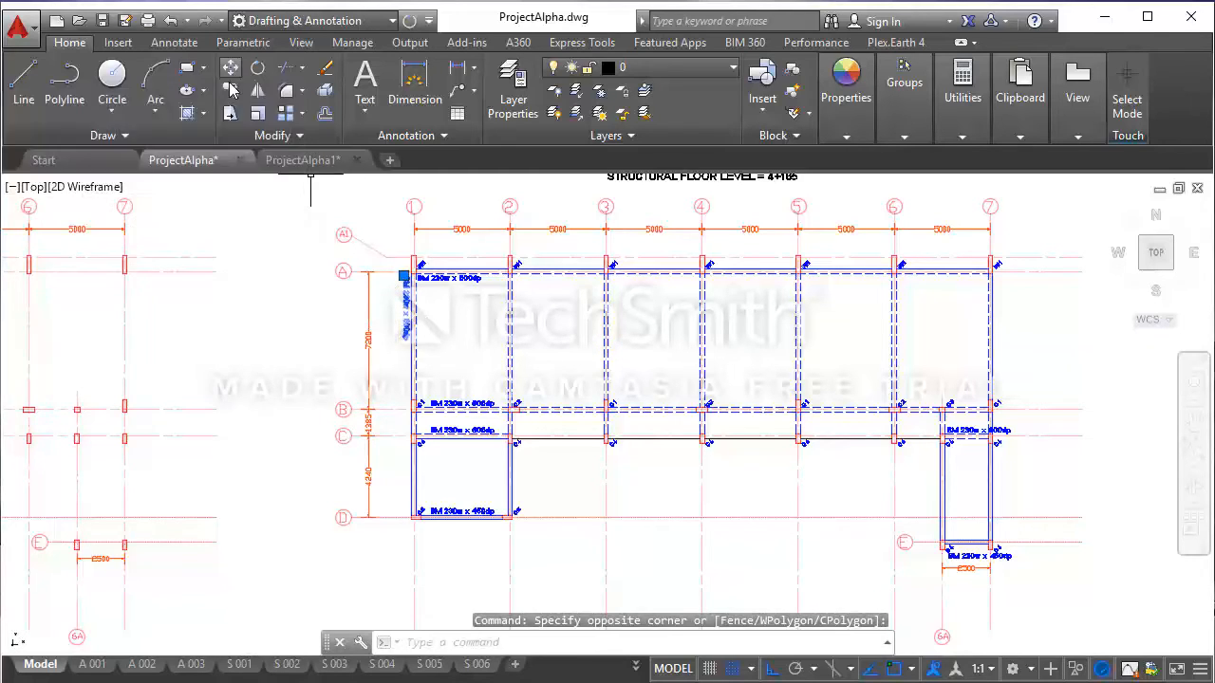
{"action": "left_click", "coordinate": [229, 90]}
{"action": "scroll", "coordinate": [404, 271], "scroll_direction": "up", "scroll_amount": 5}
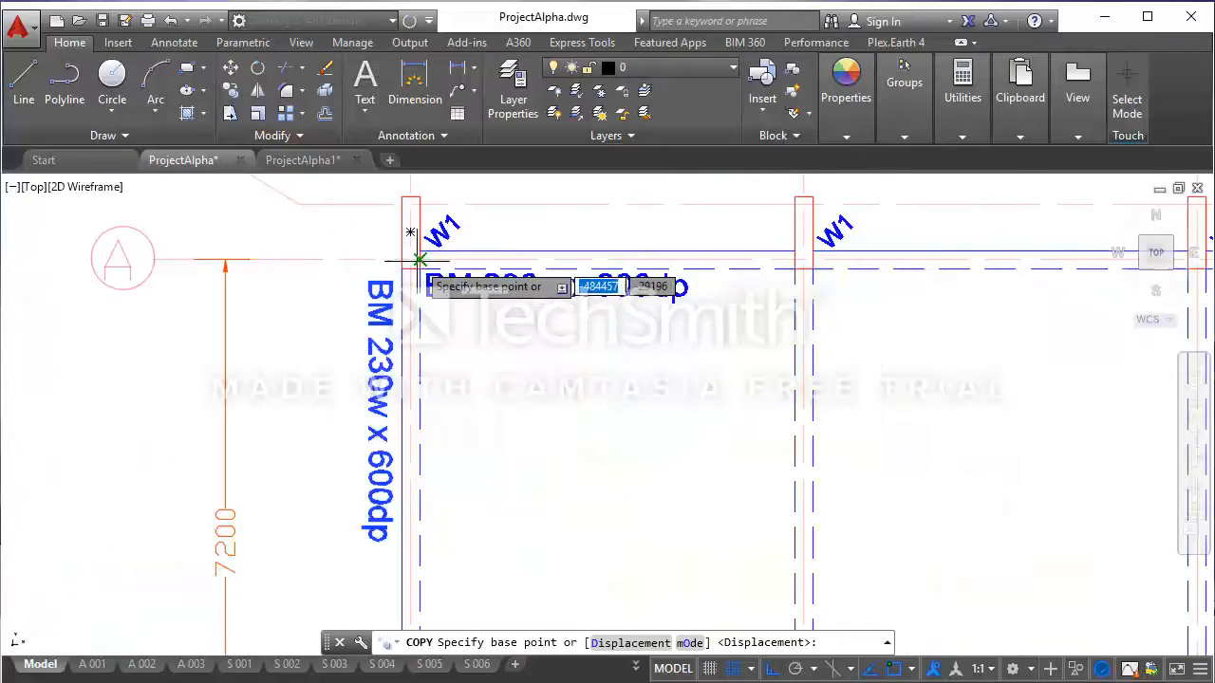
{"action": "left_click", "coordinate": [402, 270]}
{"action": "scroll", "coordinate": [402, 269], "scroll_direction": "down", "scroll_amount": 5}
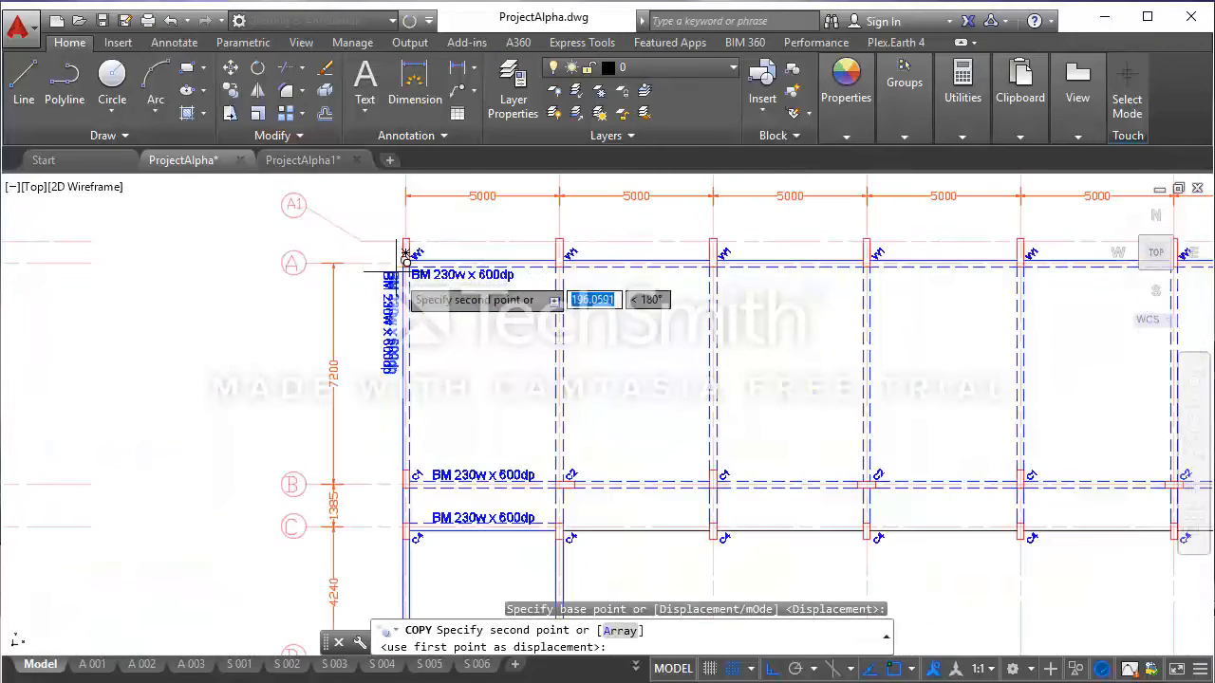
{"action": "middle_click_drag", "start_coordinate": [407, 402], "coordinate": [415, 363]}
{"action": "middle_click_drag", "start_coordinate": [400, 489], "coordinate": [415, 361]}
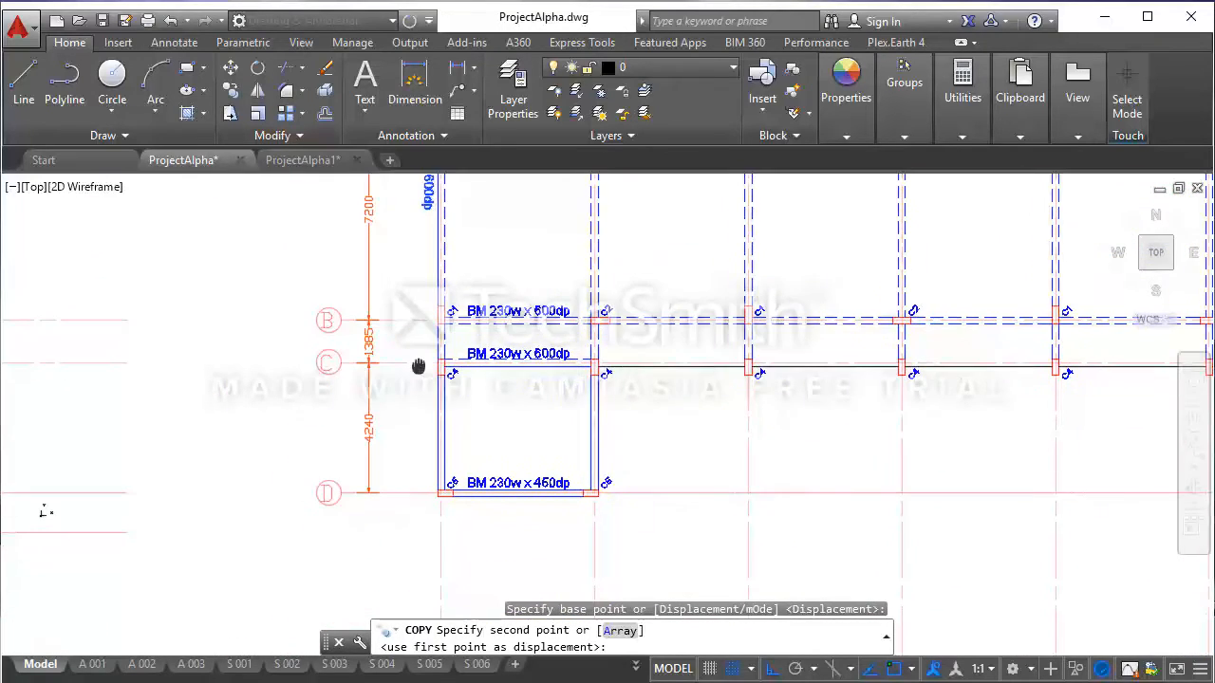
{"action": "scroll", "coordinate": [429, 368], "scroll_direction": "up", "scroll_amount": 5}
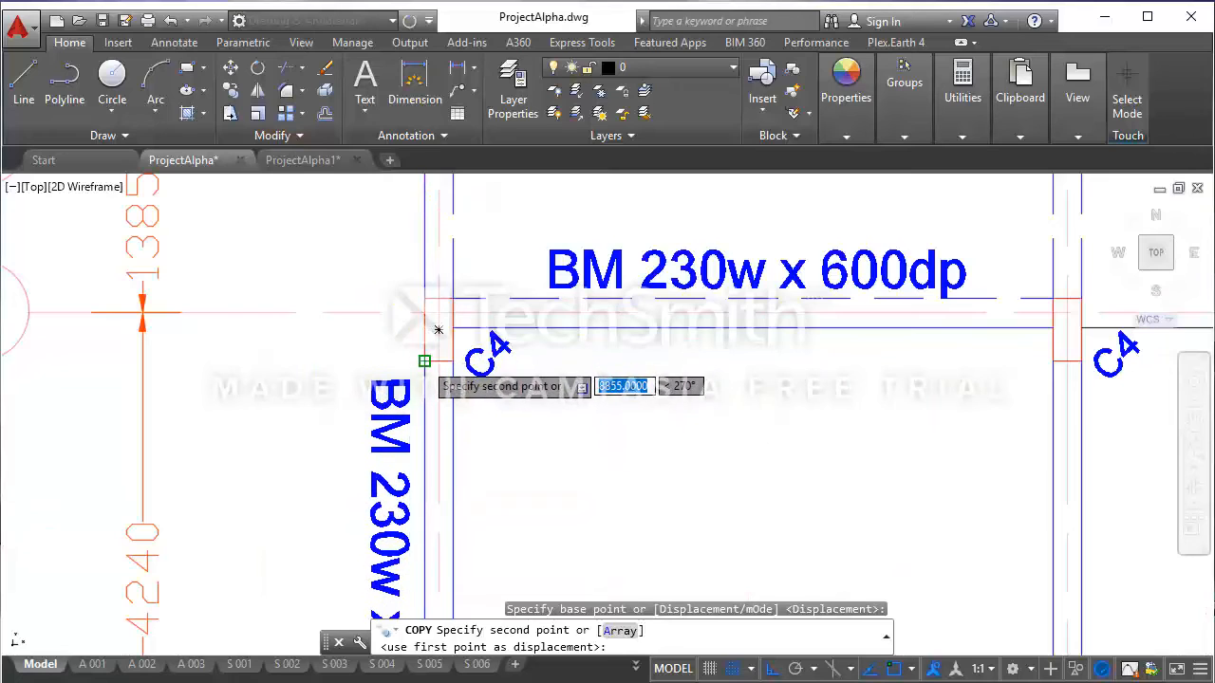
{"action": "left_click", "coordinate": [425, 361]}
{"action": "scroll", "coordinate": [428, 352], "scroll_direction": "down", "scroll_amount": 5}
{"action": "key", "text": "Escape"}
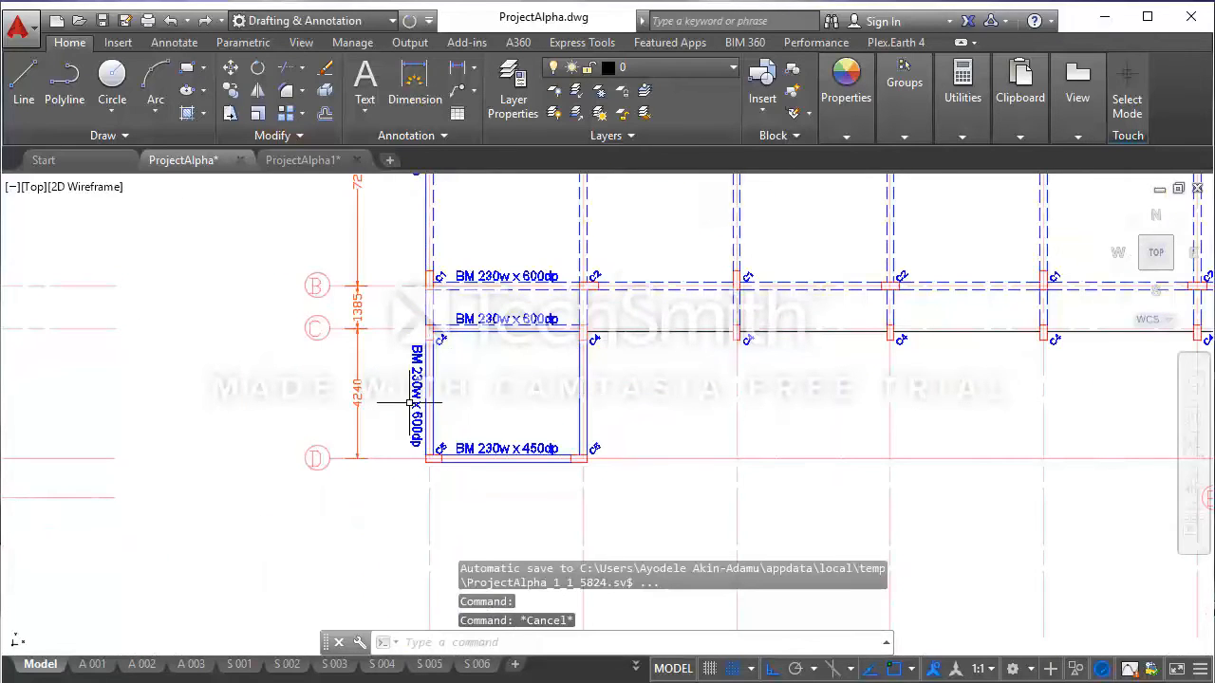
- Change the copied grid 1 label between grids C and D to BM 230w x 450dp
{"action": "double_click", "coordinate": [415, 392]}
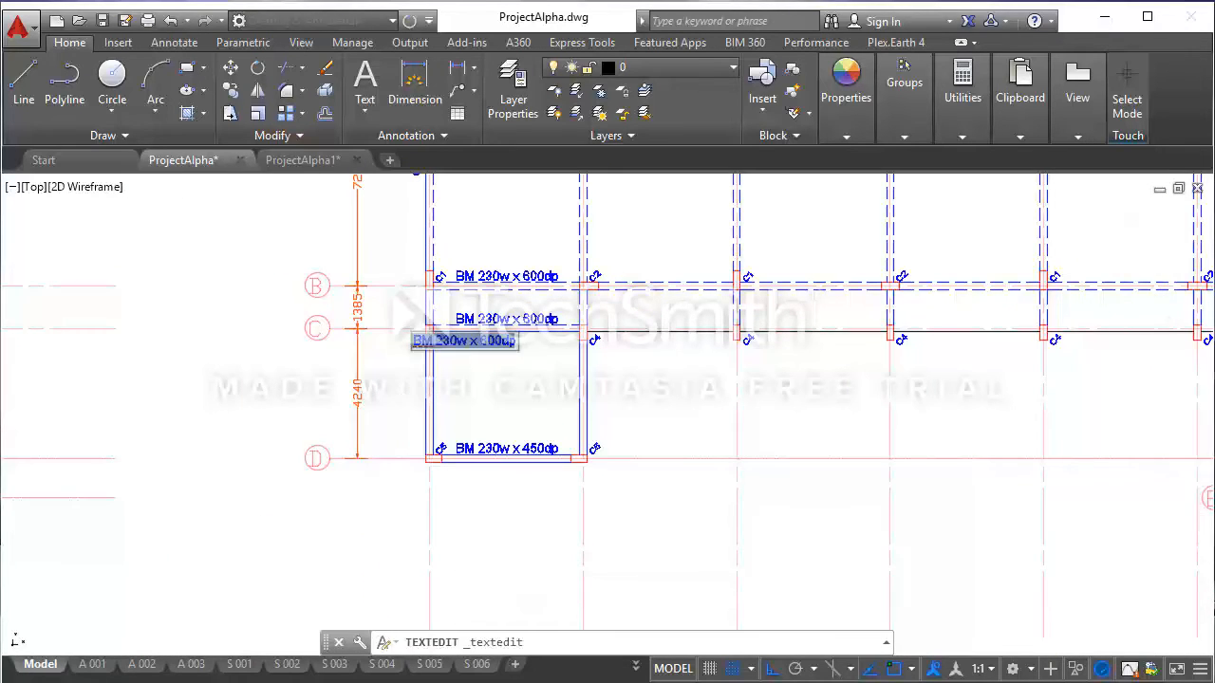
{"action": "left_click", "coordinate": [503, 341]}
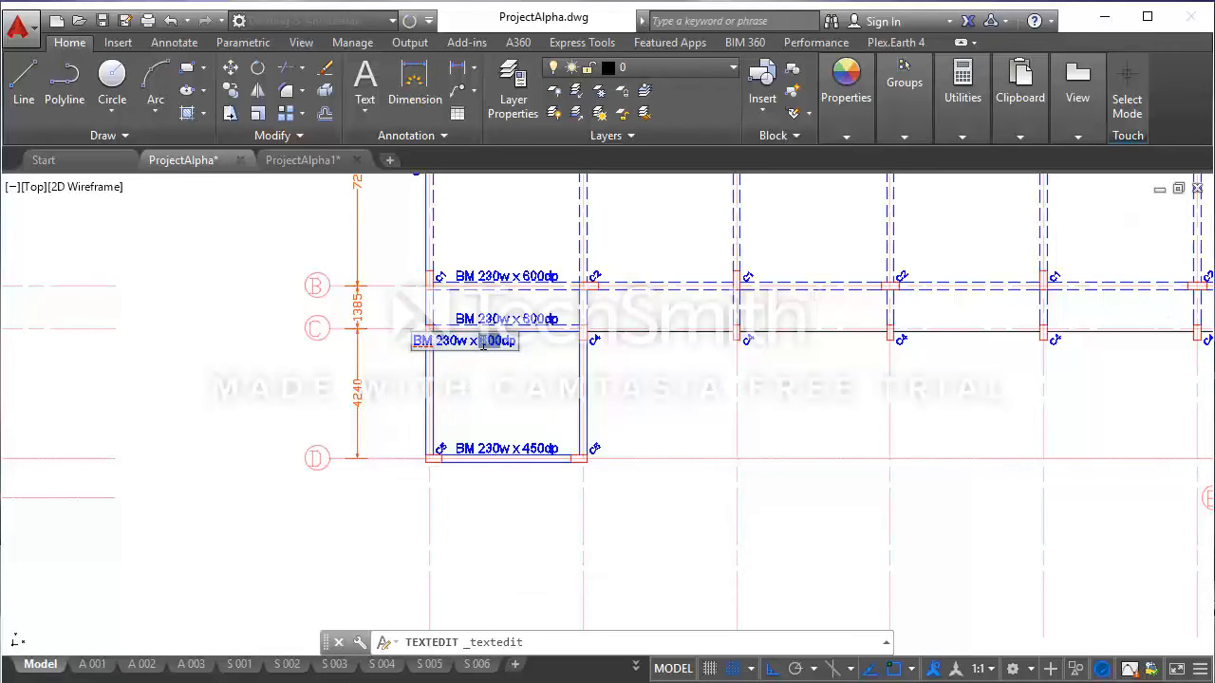
{"action": "left_click", "coordinate": [459, 398]}
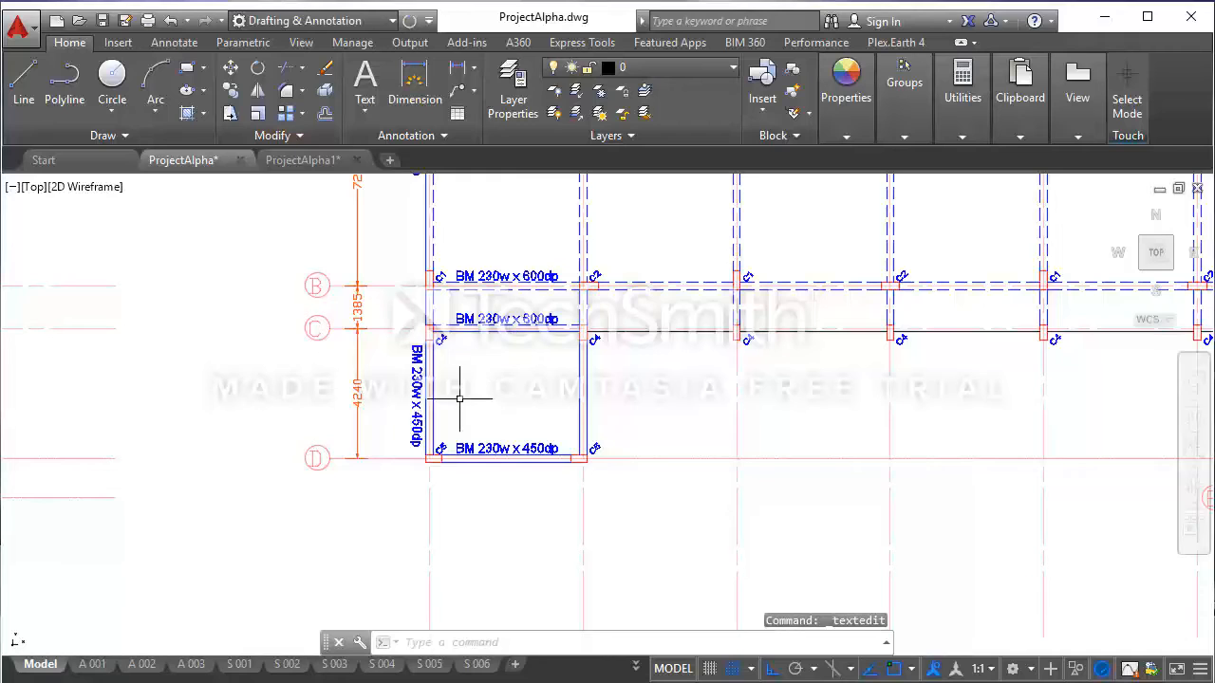
- Copy both grid 1 labels, BM 230w x 600dp and BM 230w x 450dp, horizontally to the outer face of the grid 2 beam
{"action": "scroll", "coordinate": [459, 399], "scroll_direction": "down", "scroll_amount": 4}
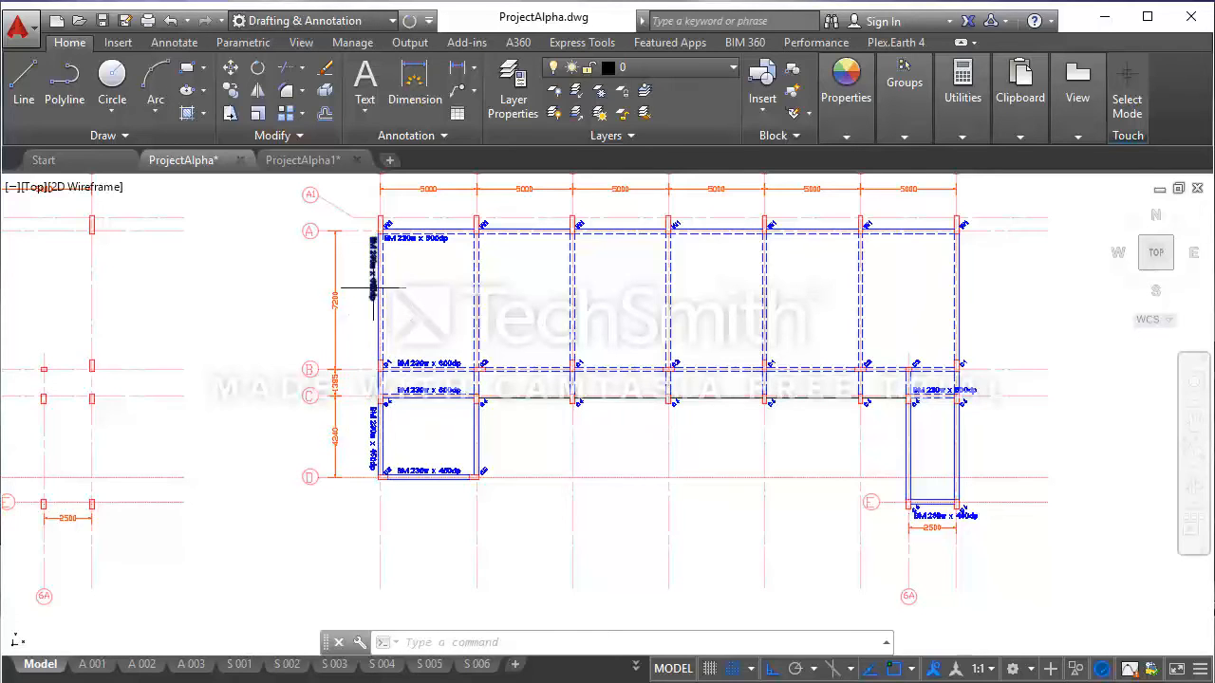
{"action": "scroll", "coordinate": [379, 399], "scroll_direction": "down", "scroll_amount": 3}
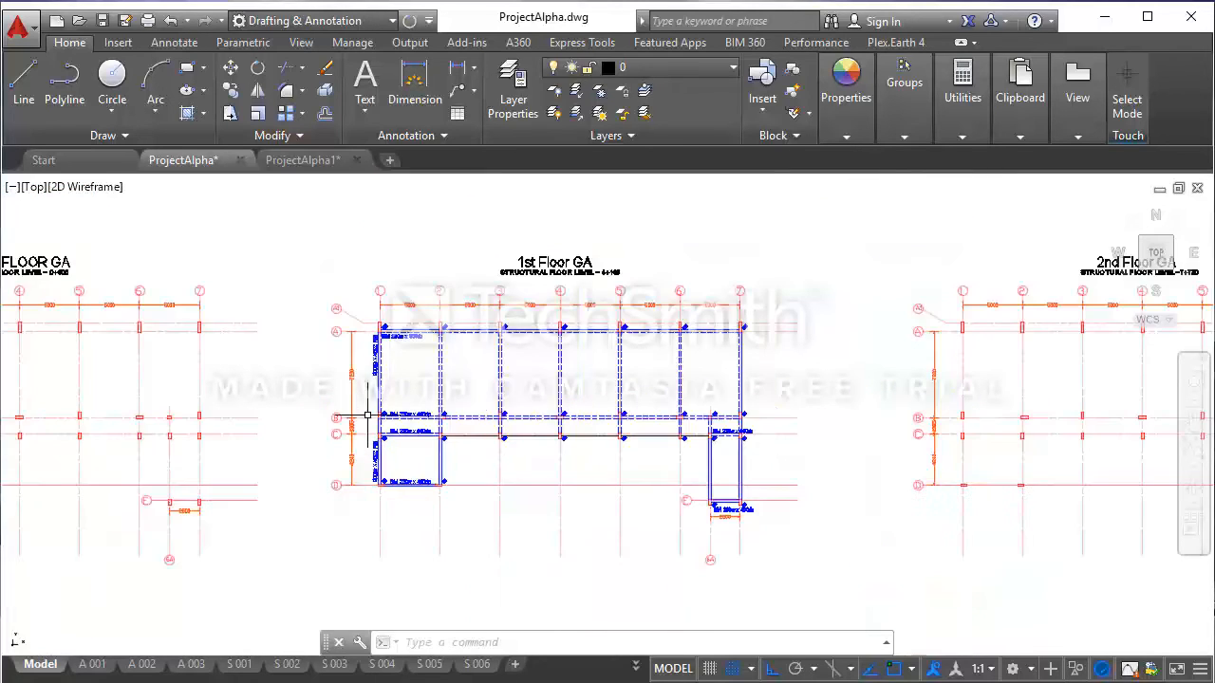
{"action": "scroll", "coordinate": [367, 415], "scroll_direction": "up", "scroll_amount": 2}
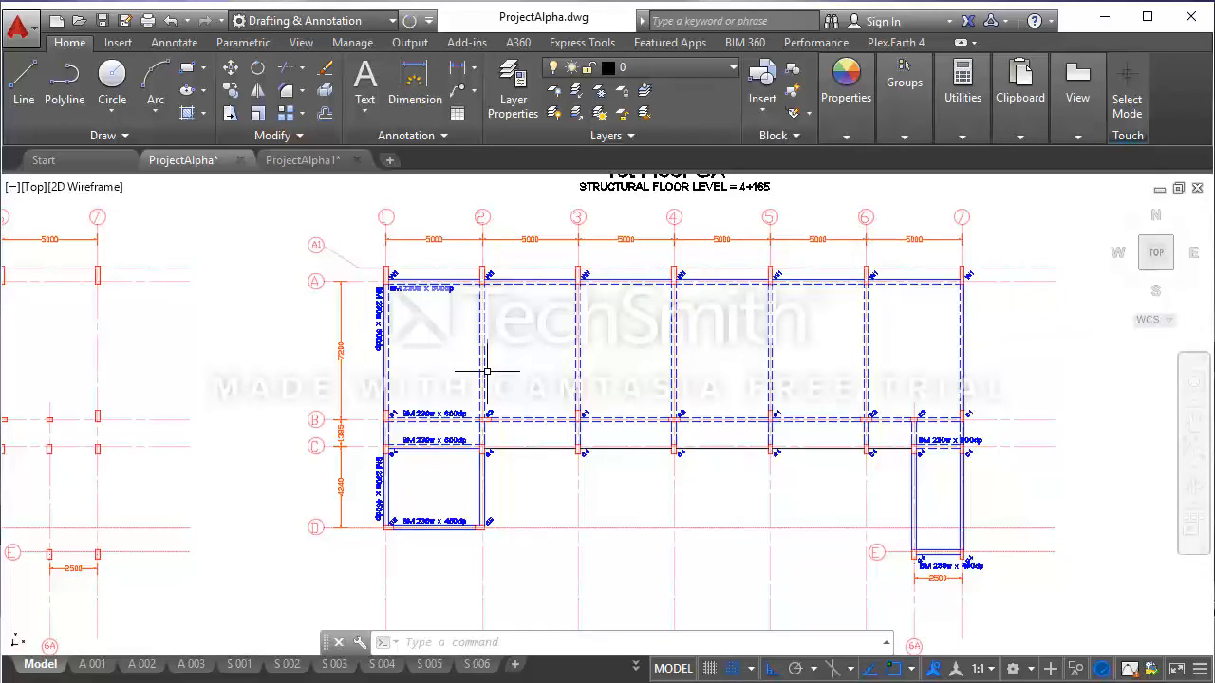
{"action": "left_click", "coordinate": [378, 345]}
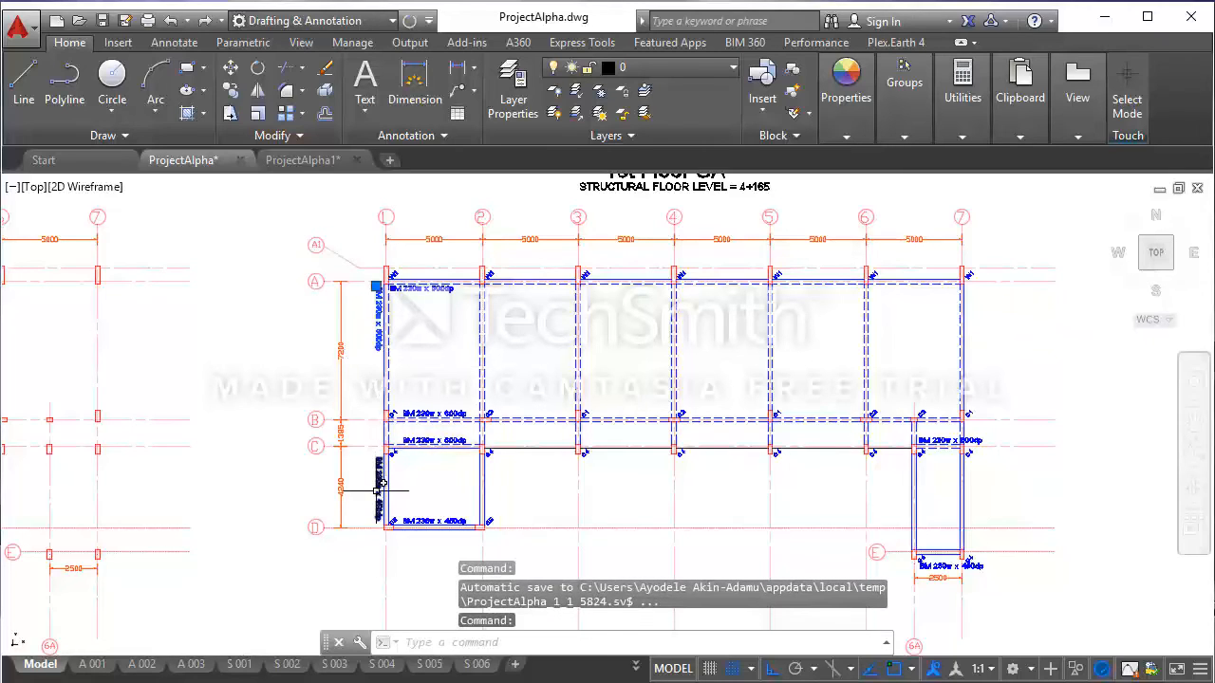
{"action": "left_click", "coordinate": [377, 470]}
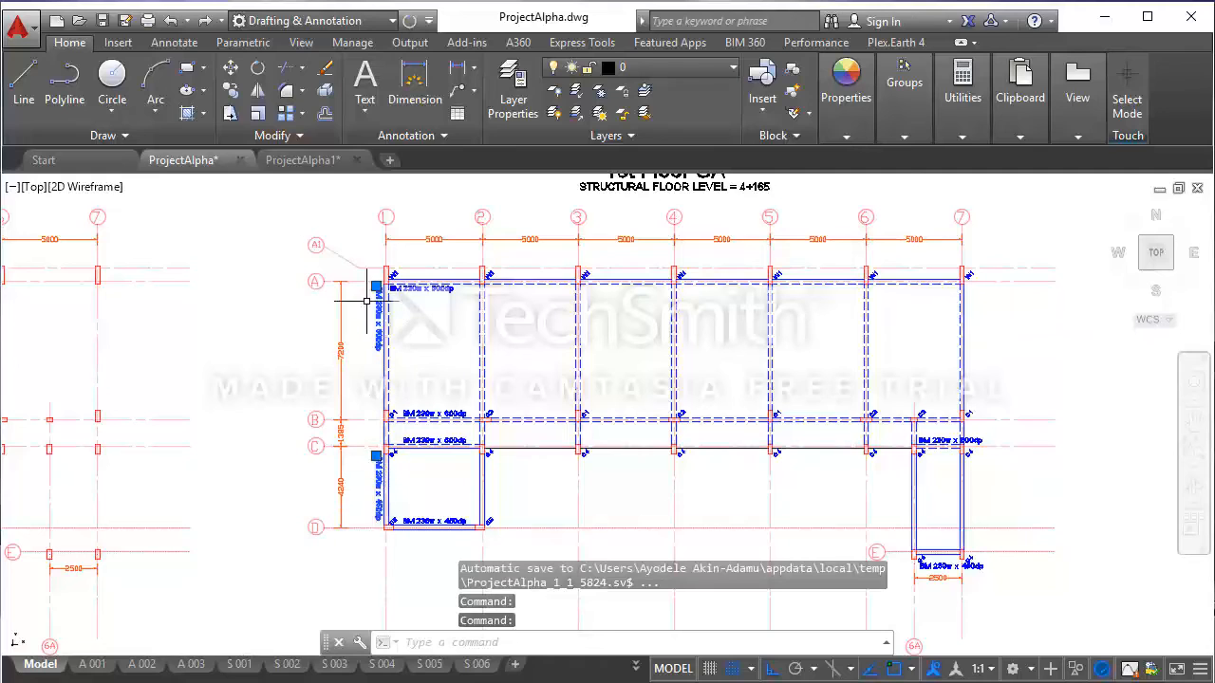
{"action": "left_click", "coordinate": [231, 92]}
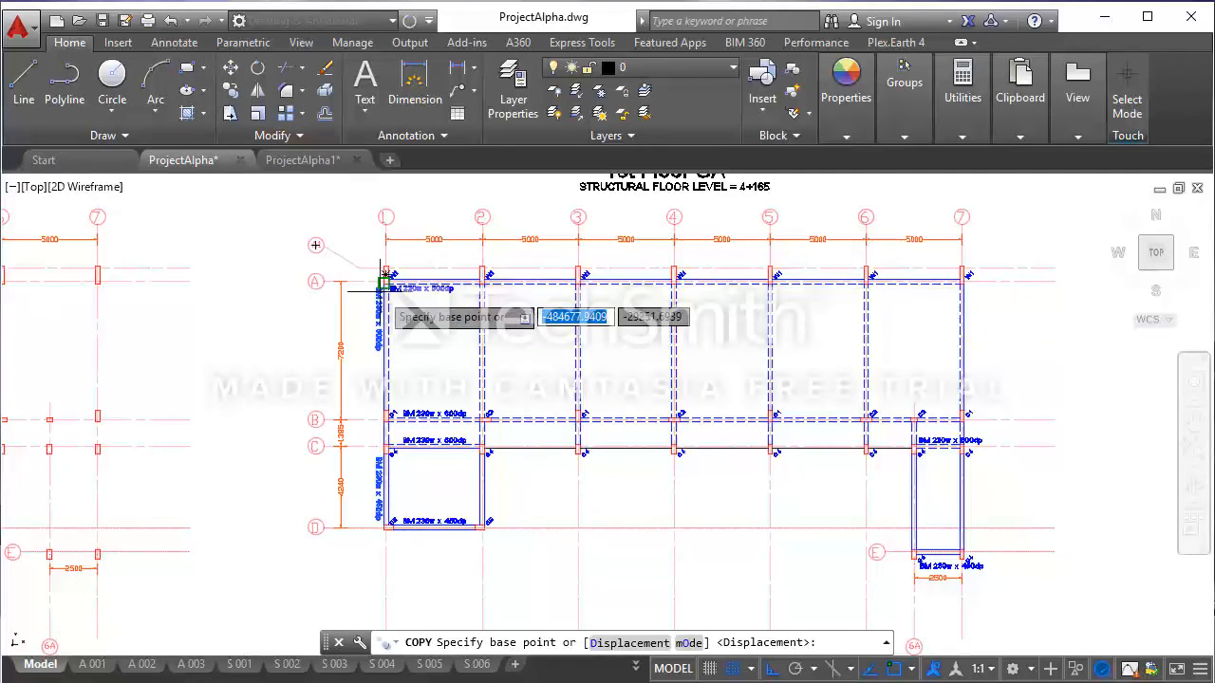
{"action": "scroll", "coordinate": [365, 280], "scroll_direction": "up", "scroll_amount": 4}
{"action": "scroll", "coordinate": [363, 276], "scroll_direction": "up", "scroll_amount": 2}
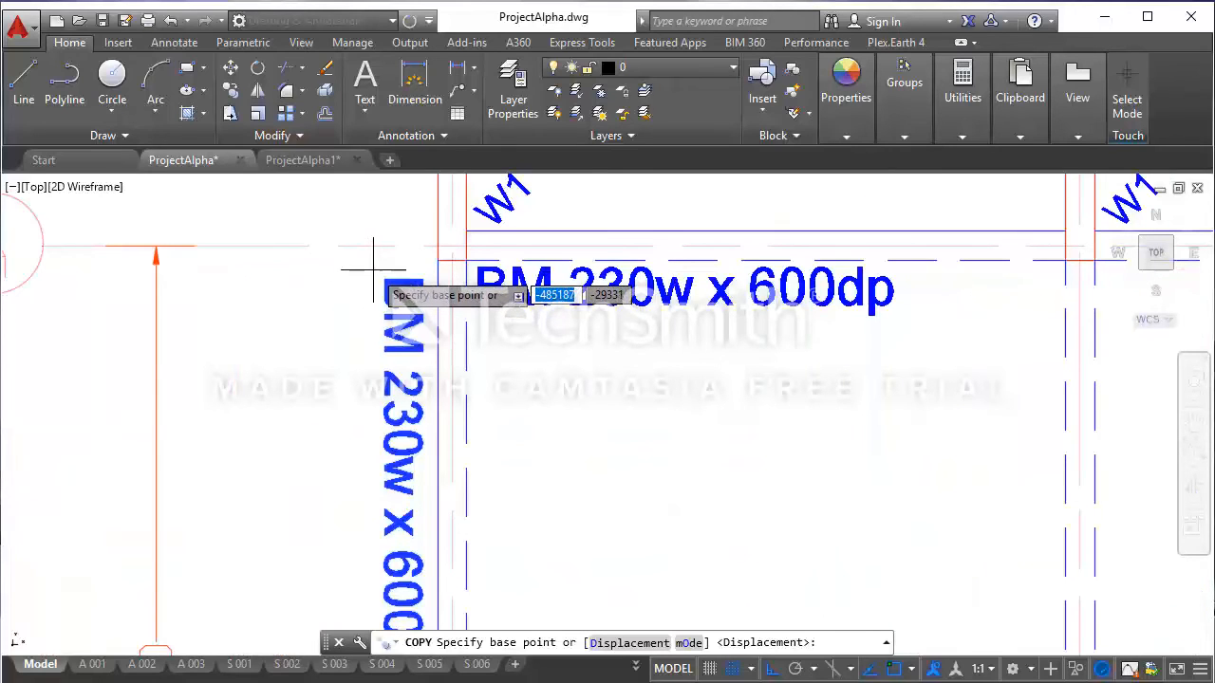
{"action": "left_click", "coordinate": [373, 270]}
{"action": "scroll", "coordinate": [354, 279], "scroll_direction": "down", "scroll_amount": 3}
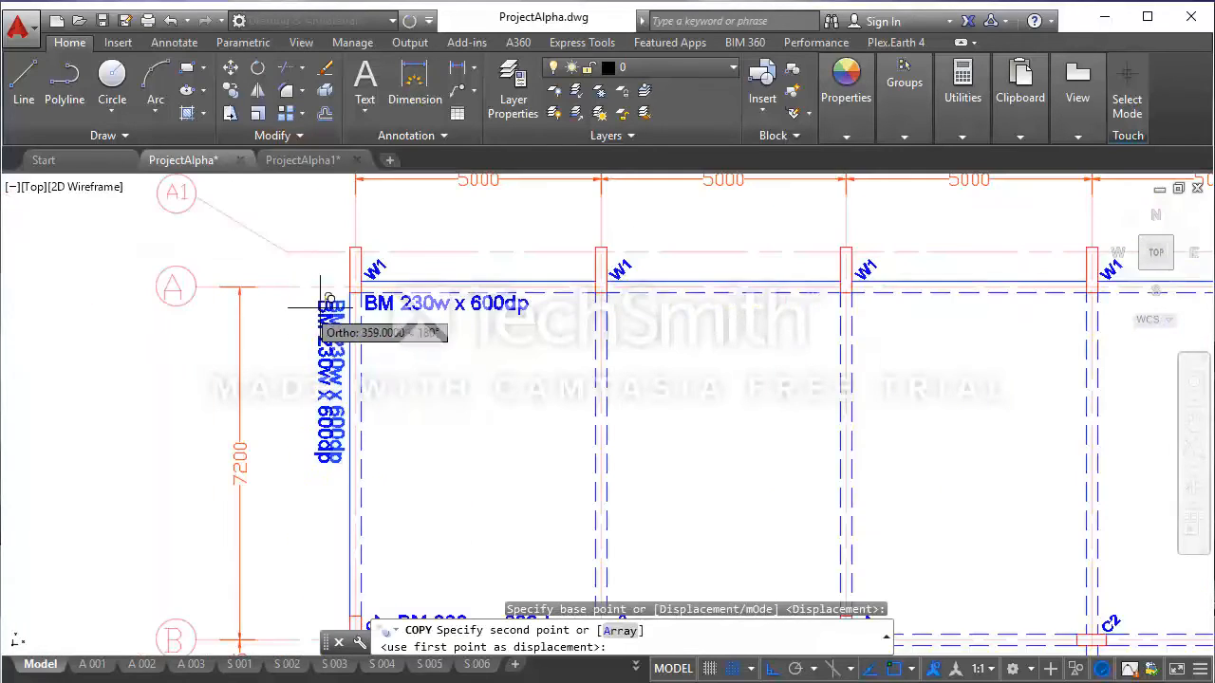
{"action": "scroll", "coordinate": [602, 275], "scroll_direction": "up", "scroll_amount": 2}
{"action": "scroll", "coordinate": [542, 271], "scroll_direction": "down", "scroll_amount": 2}
{"action": "scroll", "coordinate": [557, 271], "scroll_direction": "up", "scroll_amount": 2}
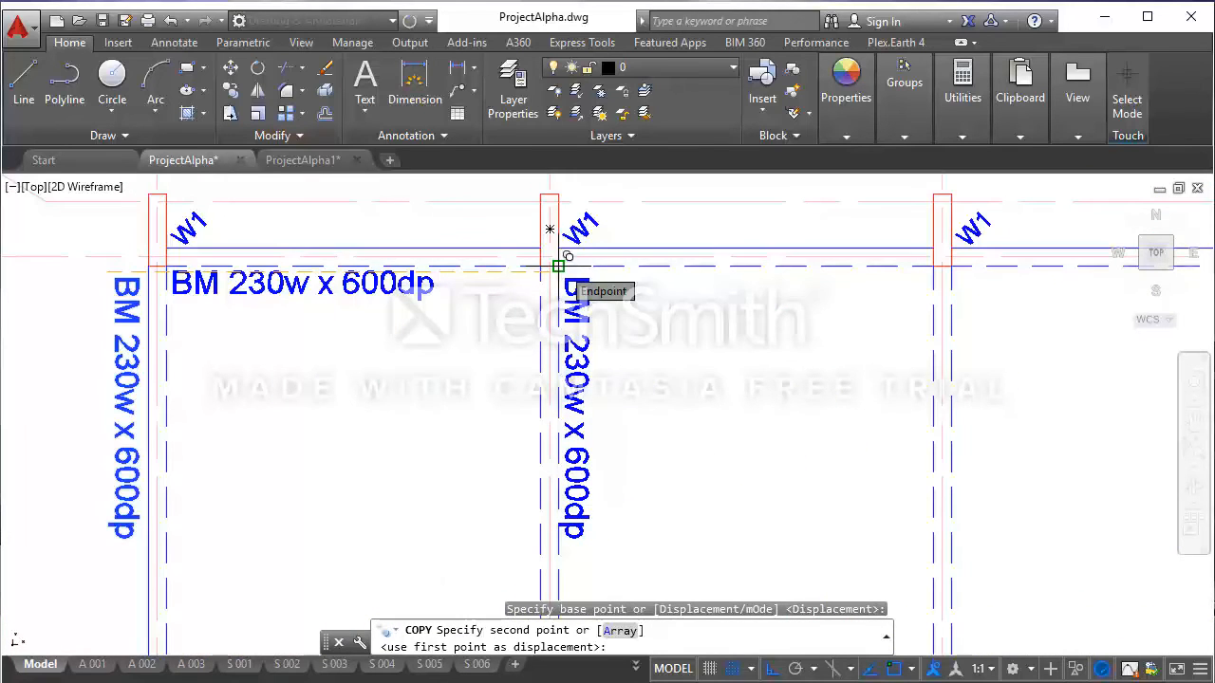
{"action": "left_click", "coordinate": [558, 265]}
{"action": "scroll", "coordinate": [556, 346], "scroll_direction": "down", "scroll_amount": 4}
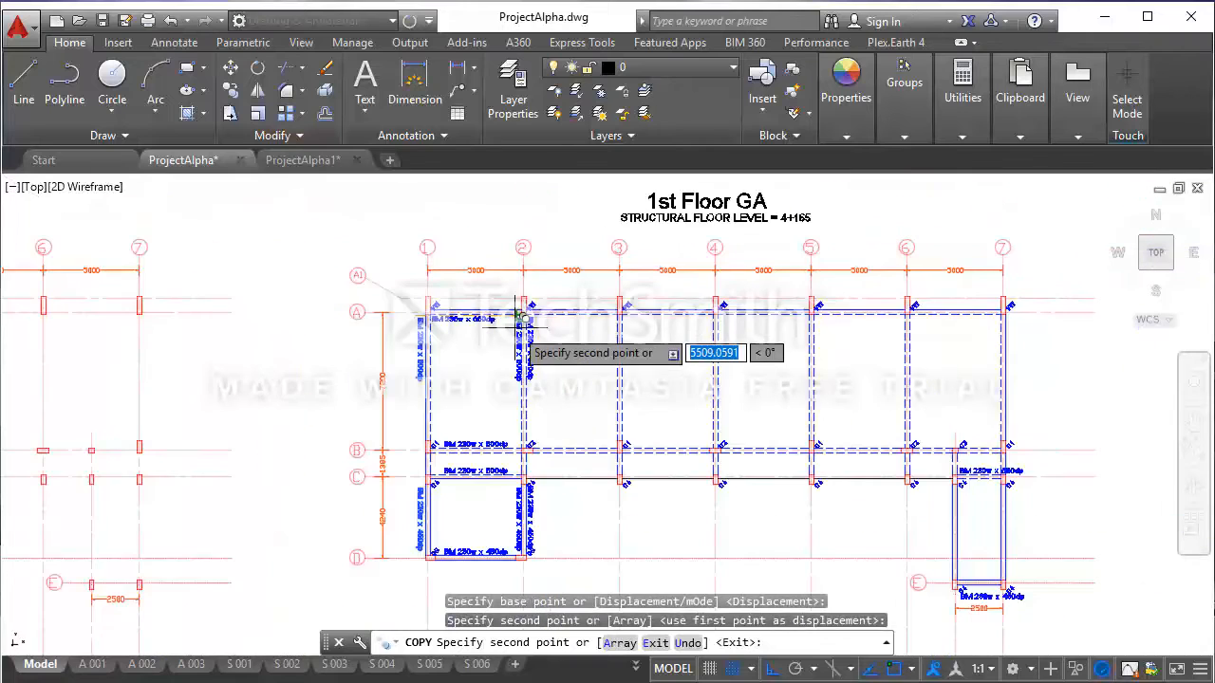
{"action": "key", "text": "Escape"}
- Check the placement of the copied beam labels along grid 2, especially the one between grids C and D
{"action": "scroll", "coordinate": [556, 490], "scroll_direction": "up", "scroll_amount": 5}
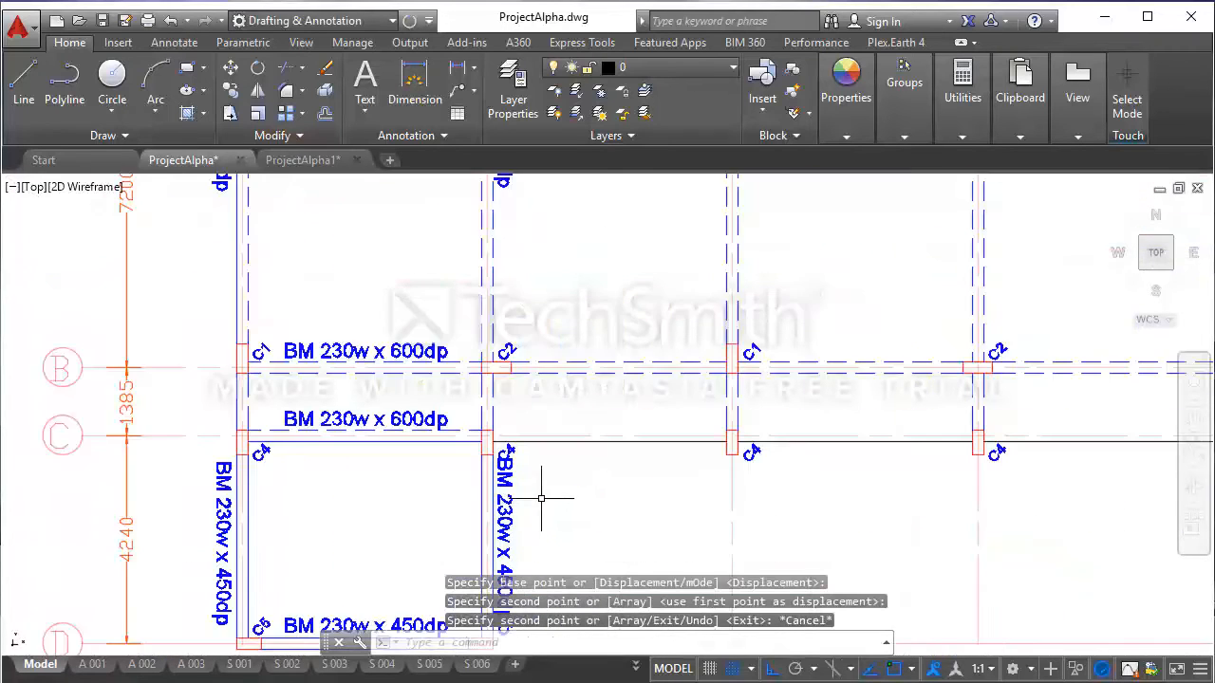
{"action": "middle_click_drag", "start_coordinate": [542, 496], "coordinate": [497, 384]}
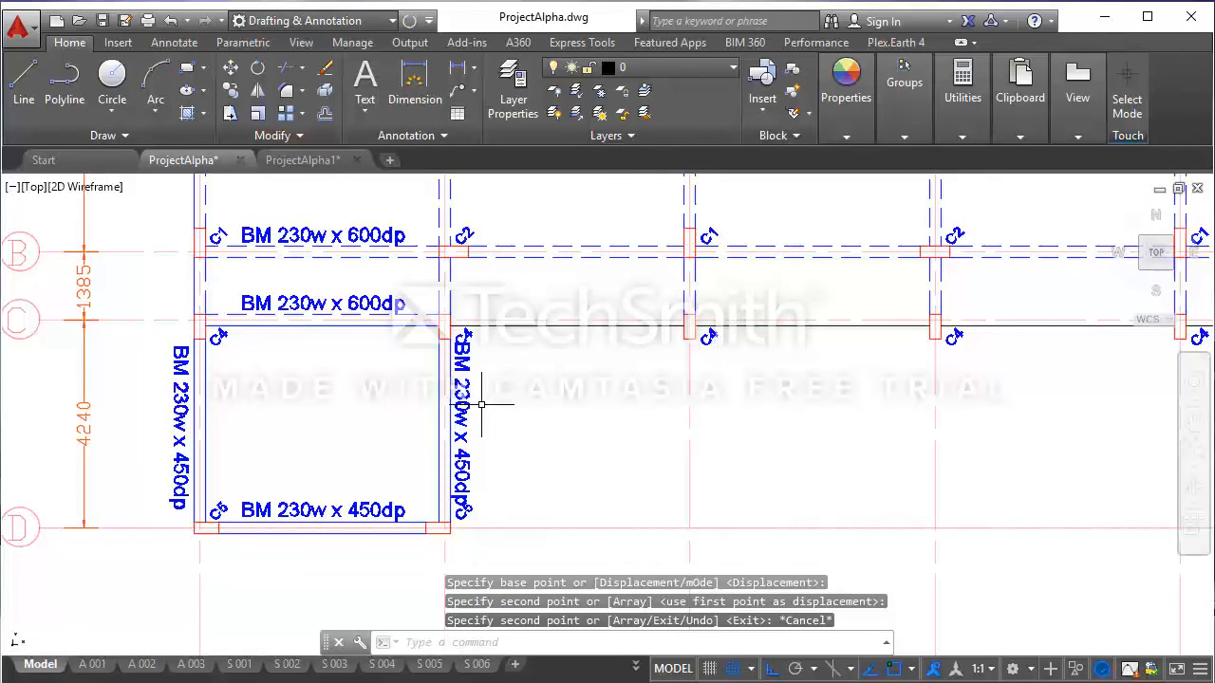
{"action": "scroll", "coordinate": [482, 404], "scroll_direction": "down", "scroll_amount": 5}
{"action": "middle_click_drag", "start_coordinate": [477, 402], "coordinate": [476, 445]}
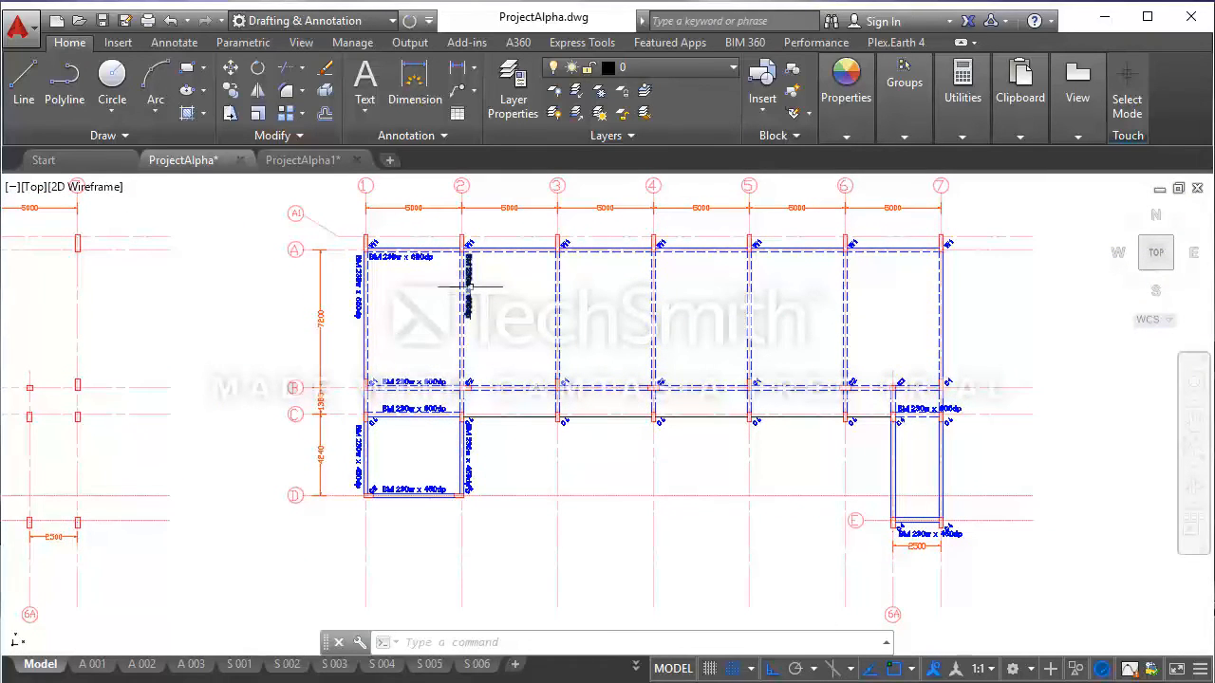
{"action": "scroll", "coordinate": [480, 470], "scroll_direction": "up", "scroll_amount": 4}
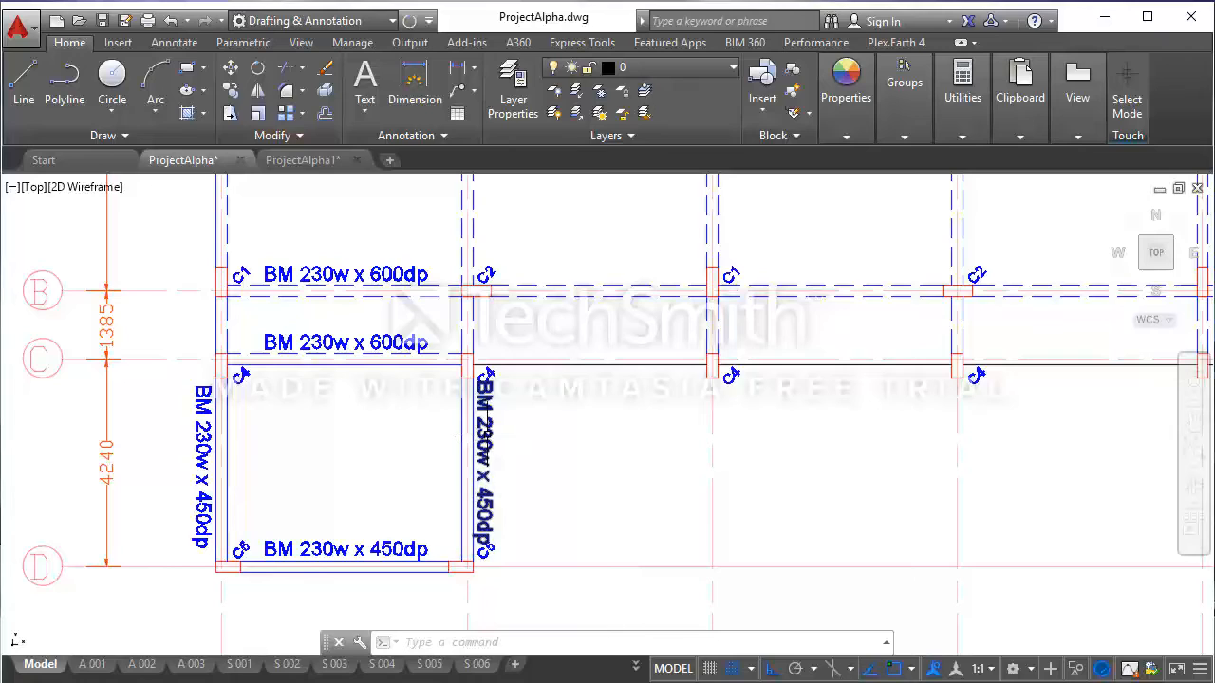
{"action": "mouse_move", "coordinate": [487, 434]}
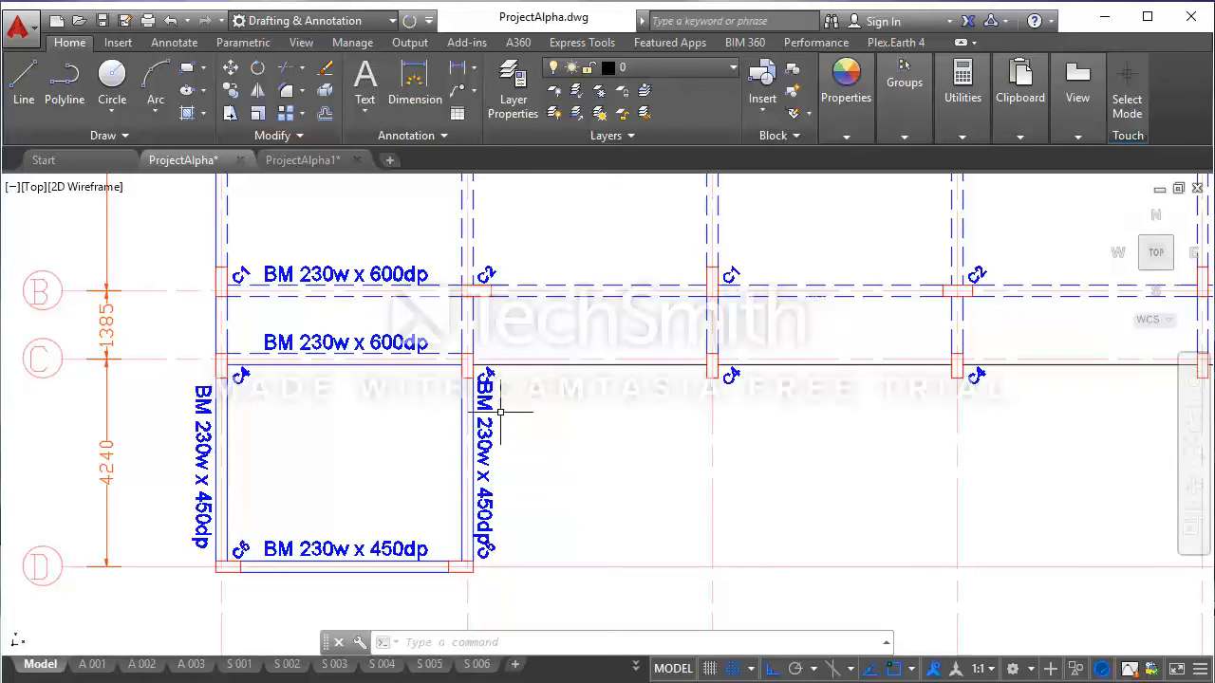
{"action": "left_click", "coordinate": [500, 411]}
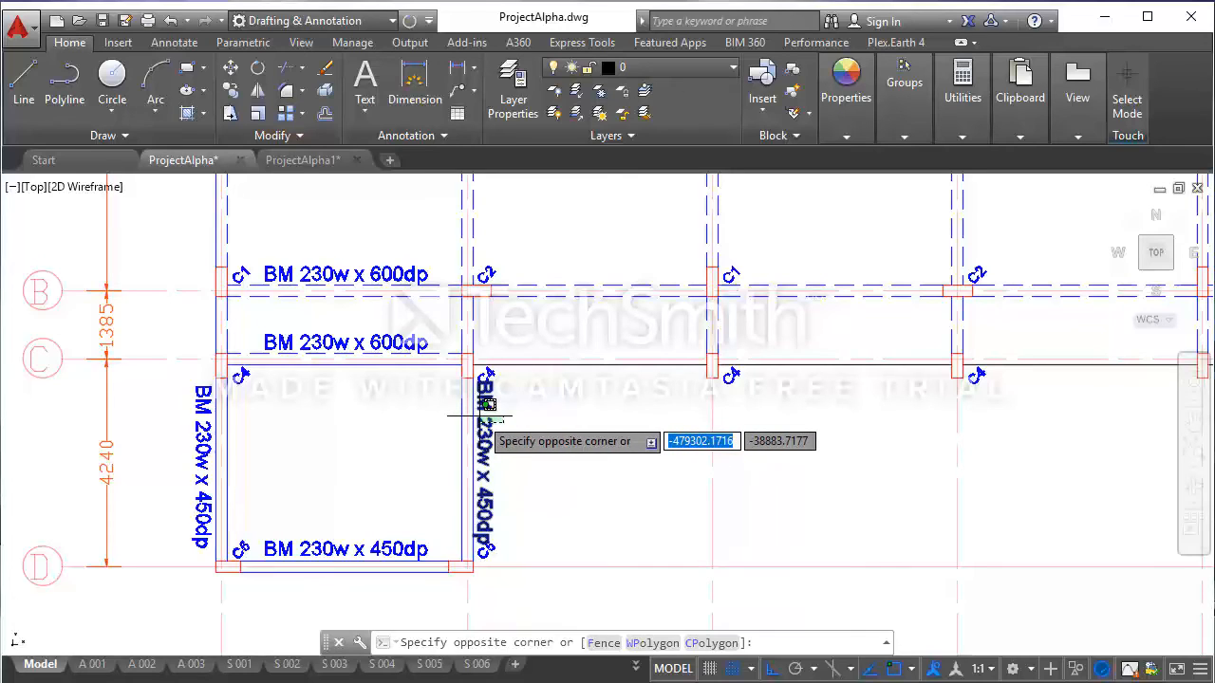
{"action": "left_click", "coordinate": [487, 405]}
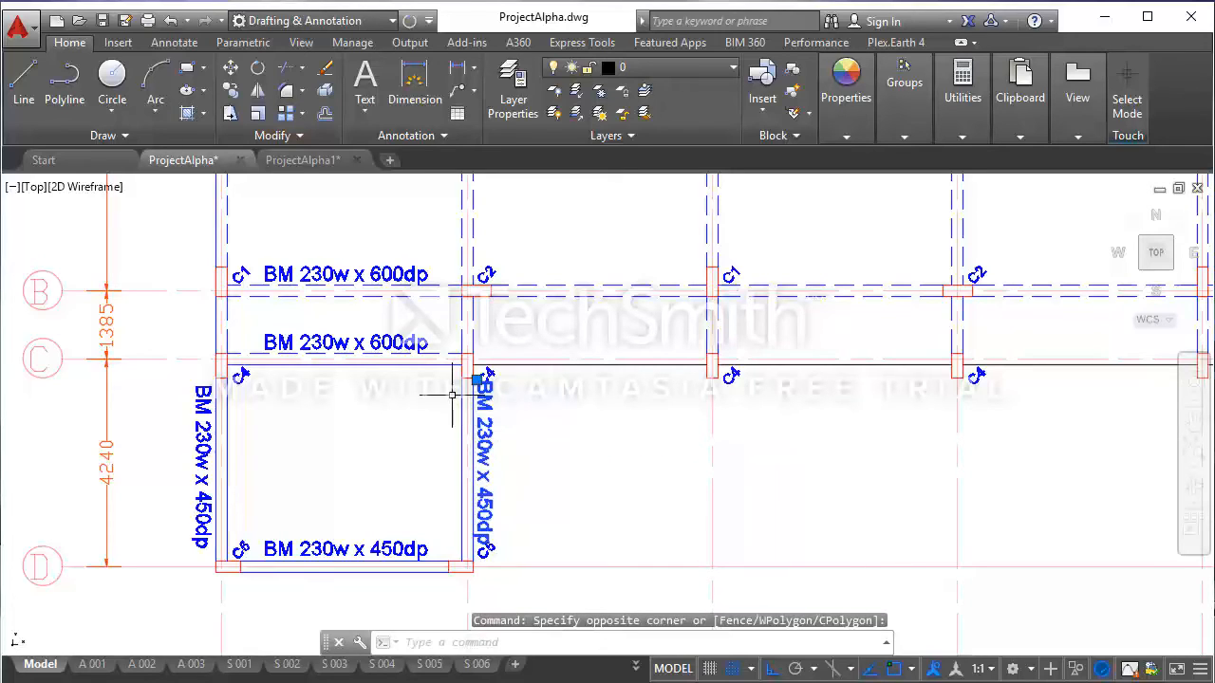
{"action": "left_click", "coordinate": [230, 69]}
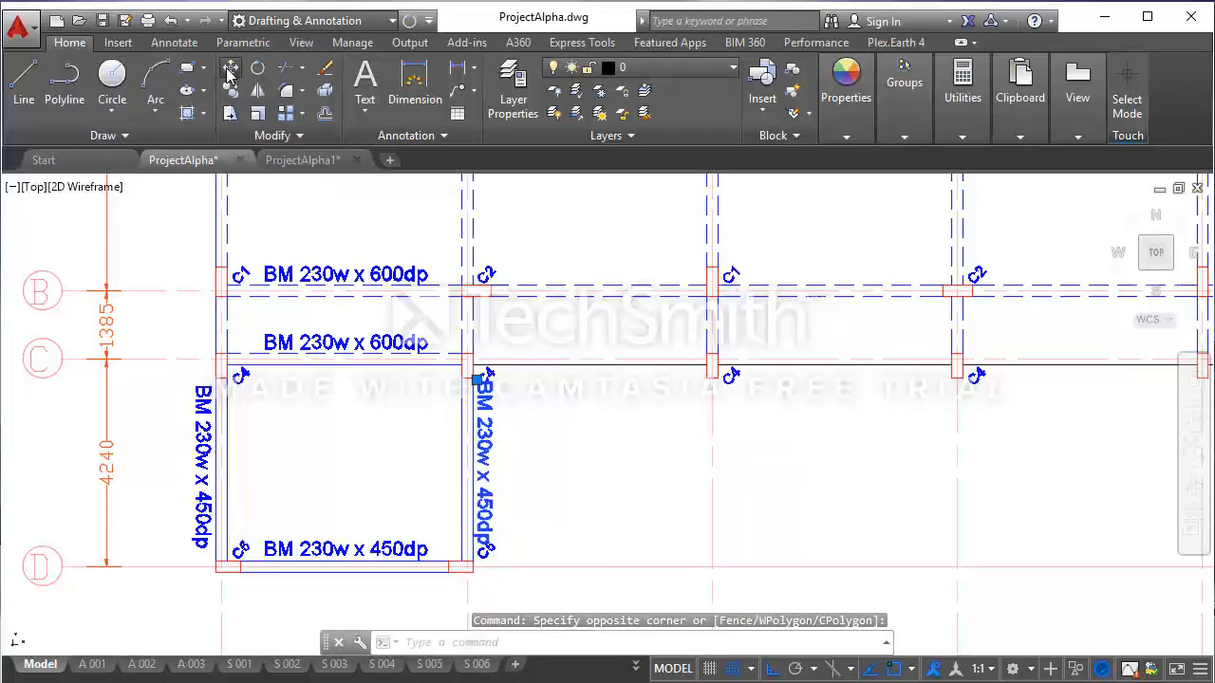
{"action": "left_click", "coordinate": [619, 447]}
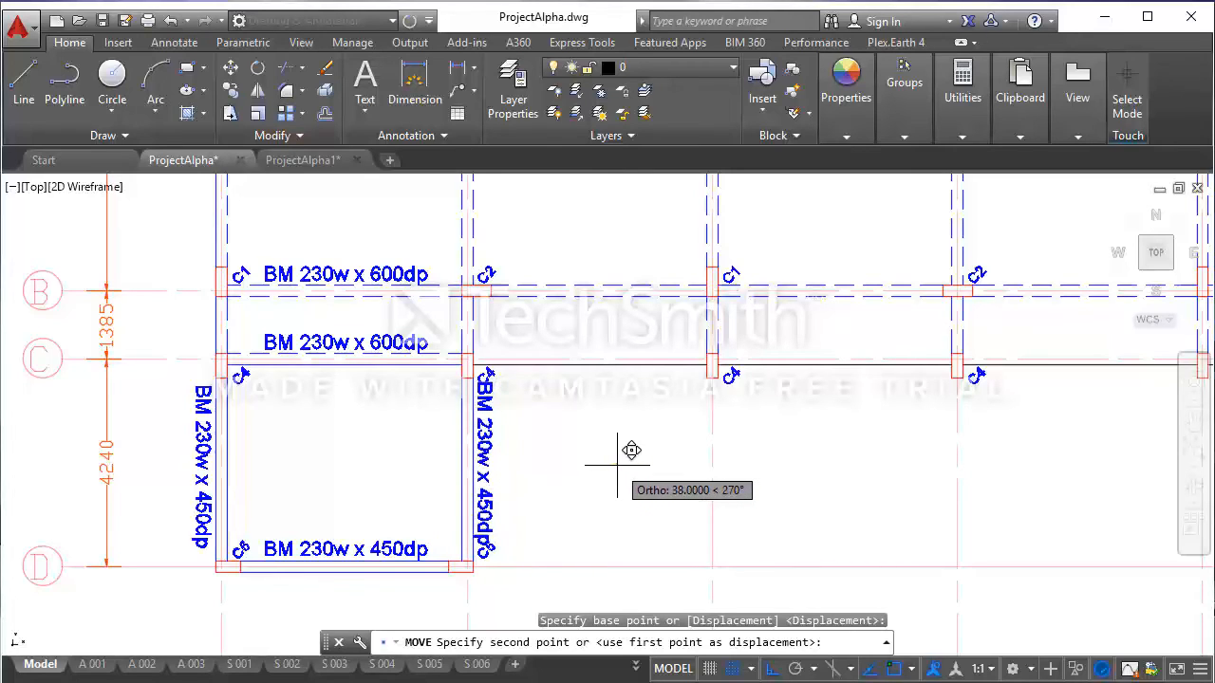
{"action": "key", "text": "Escape"}
{"action": "key", "text": "Escape"}
{"action": "key", "text": "Escape"}
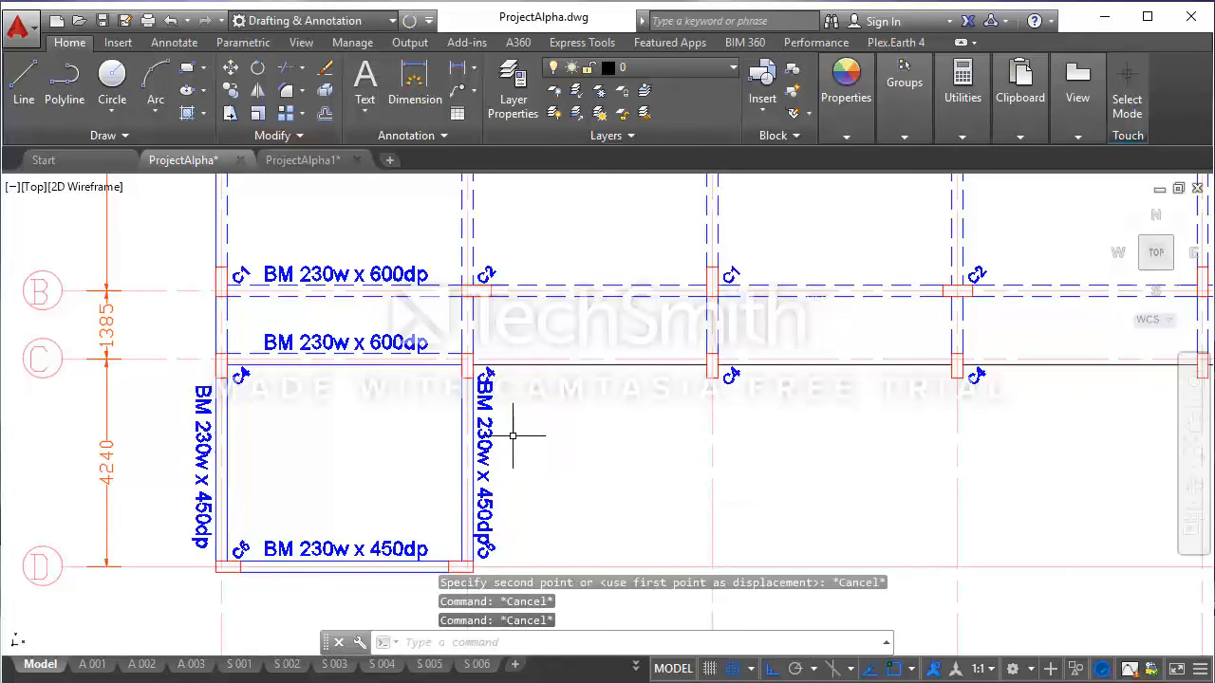
- Move the C4 column tag at grid 2/C horizontally to the other side of its column, clear of the BM 230w x 450dp label
{"action": "left_click", "coordinate": [490, 372]}
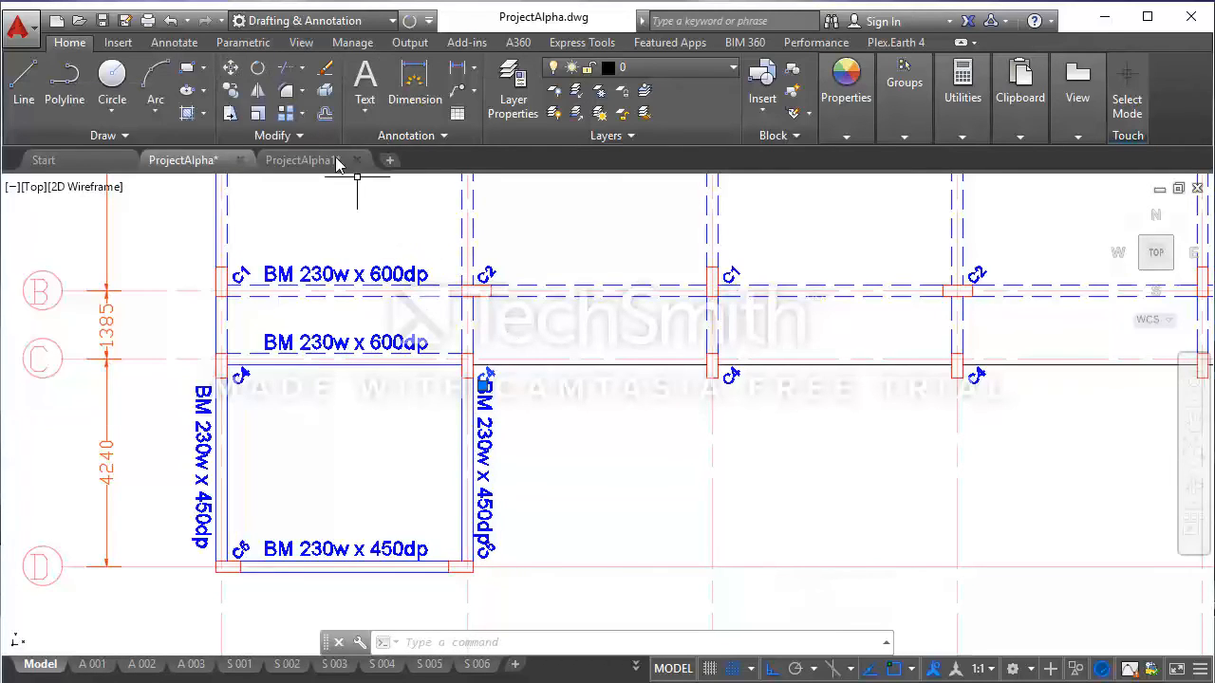
{"action": "left_click", "coordinate": [238, 68]}
{"action": "scroll", "coordinate": [487, 380], "scroll_direction": "up", "scroll_amount": 4}
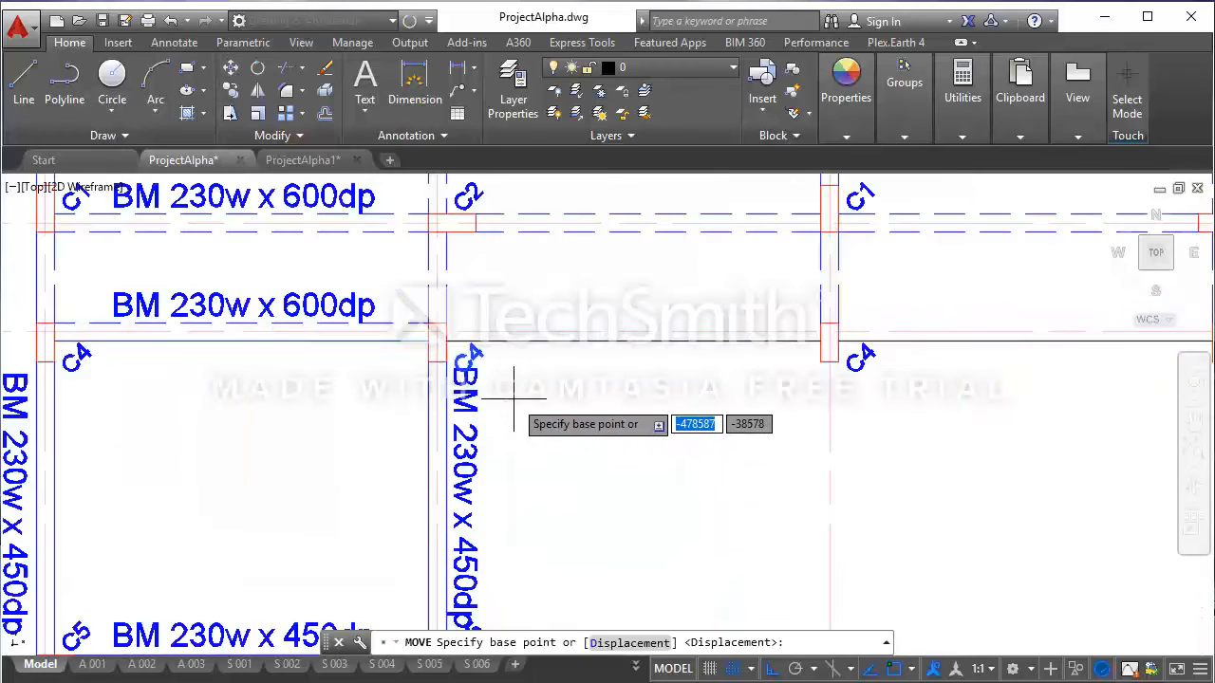
{"action": "left_click", "coordinate": [542, 426]}
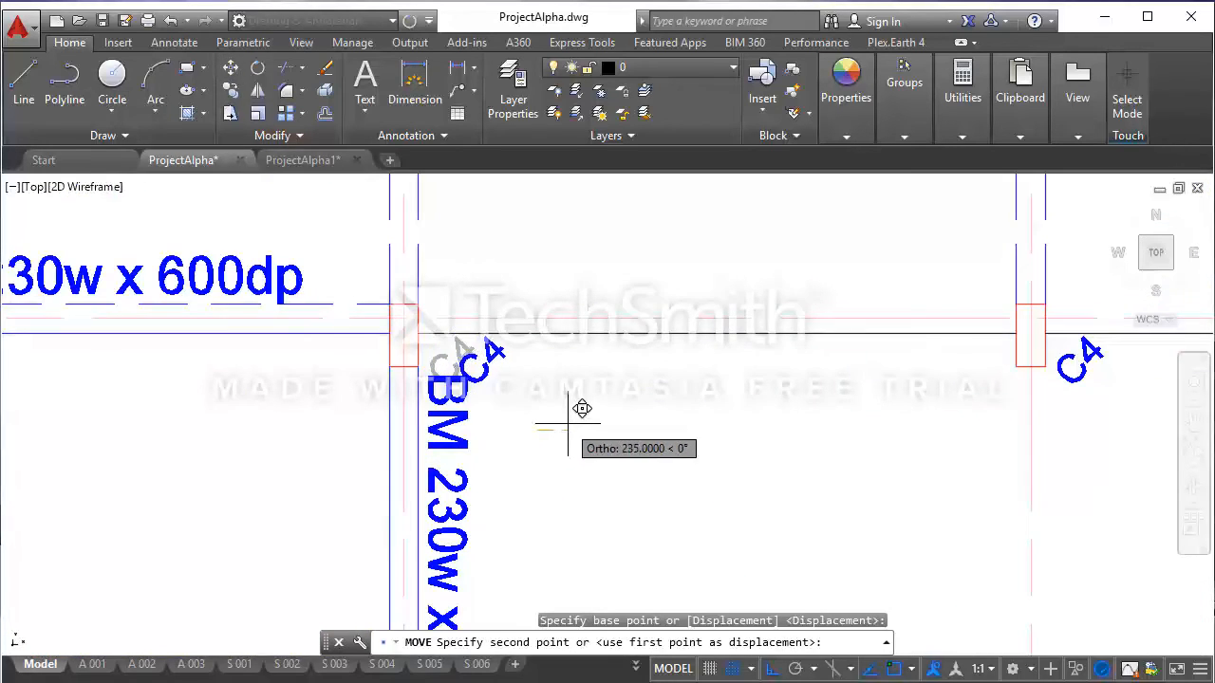
{"action": "left_click", "coordinate": [459, 406]}
{"action": "scroll", "coordinate": [513, 399], "scroll_direction": "down", "scroll_amount": 4}
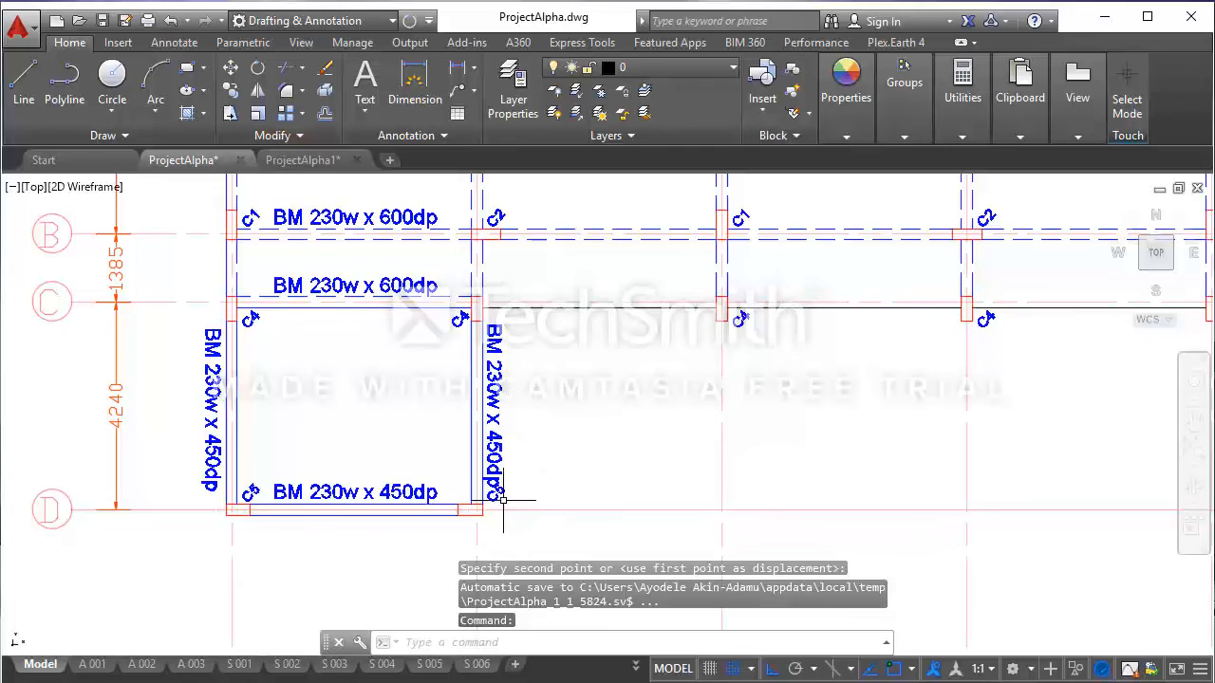
- Move the C5 column tag at grid 2/D straight down by about 300 mm, clear of the BM 230w x 450dp label
{"action": "left_click", "coordinate": [493, 493]}
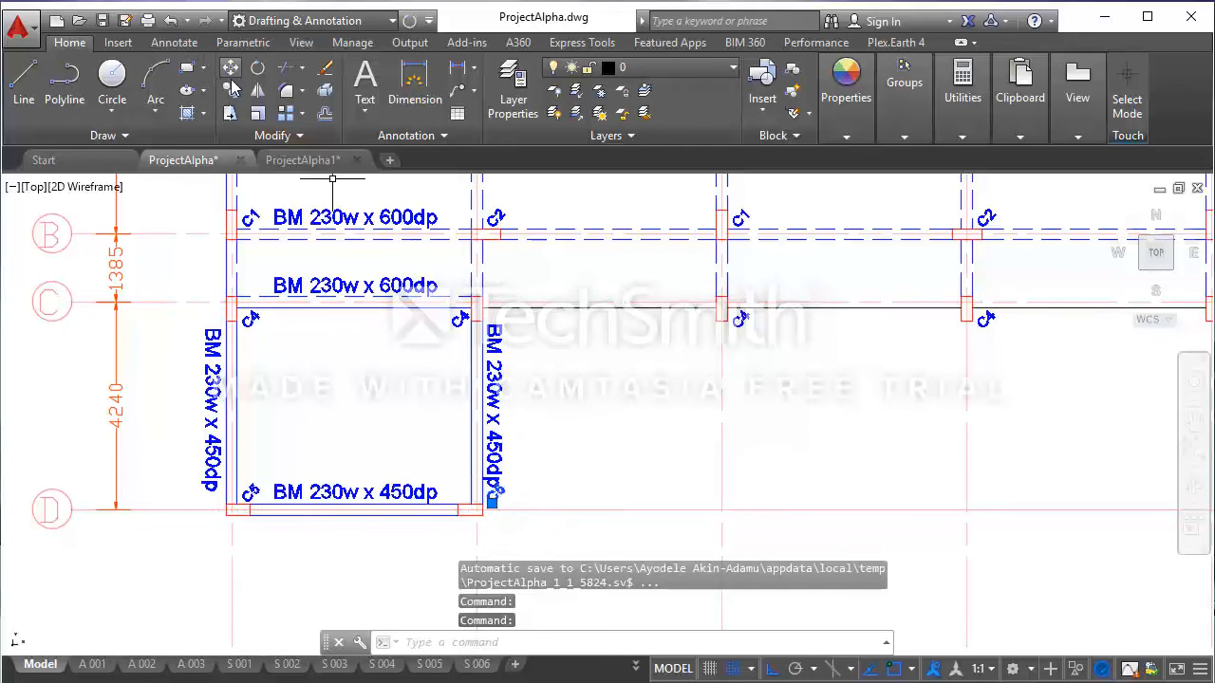
{"action": "left_click", "coordinate": [230, 68]}
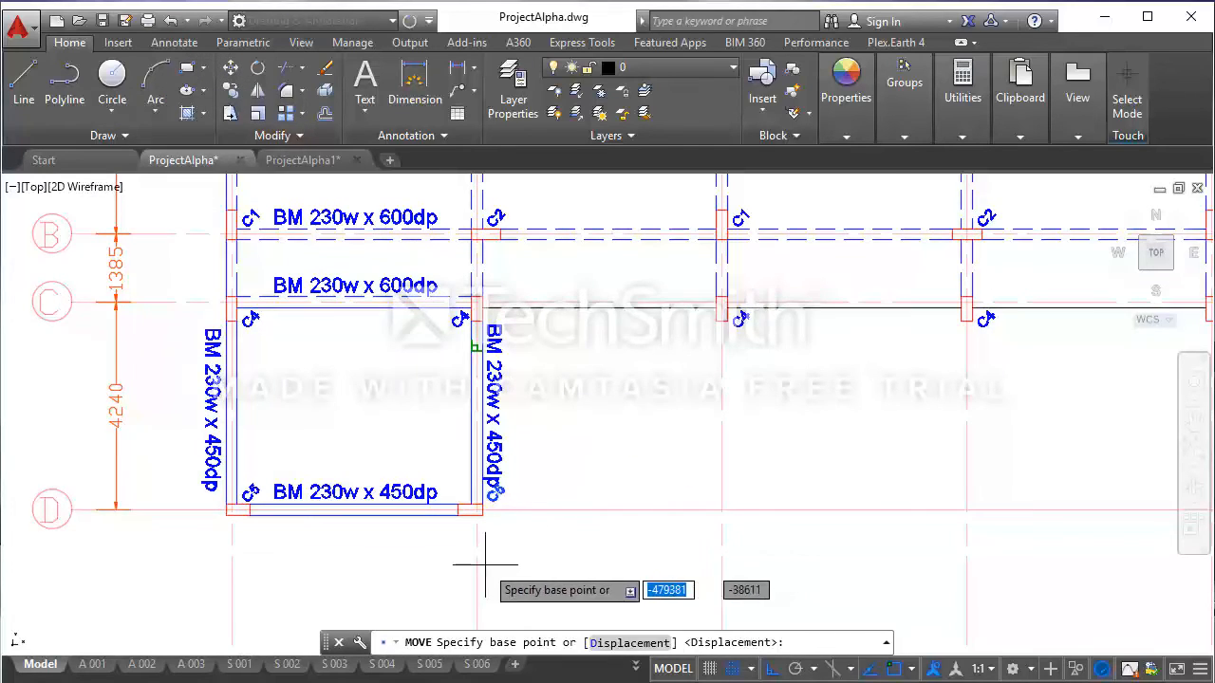
{"action": "scroll", "coordinate": [500, 556], "scroll_direction": "up", "scroll_amount": 2}
{"action": "left_click", "coordinate": [529, 525]}
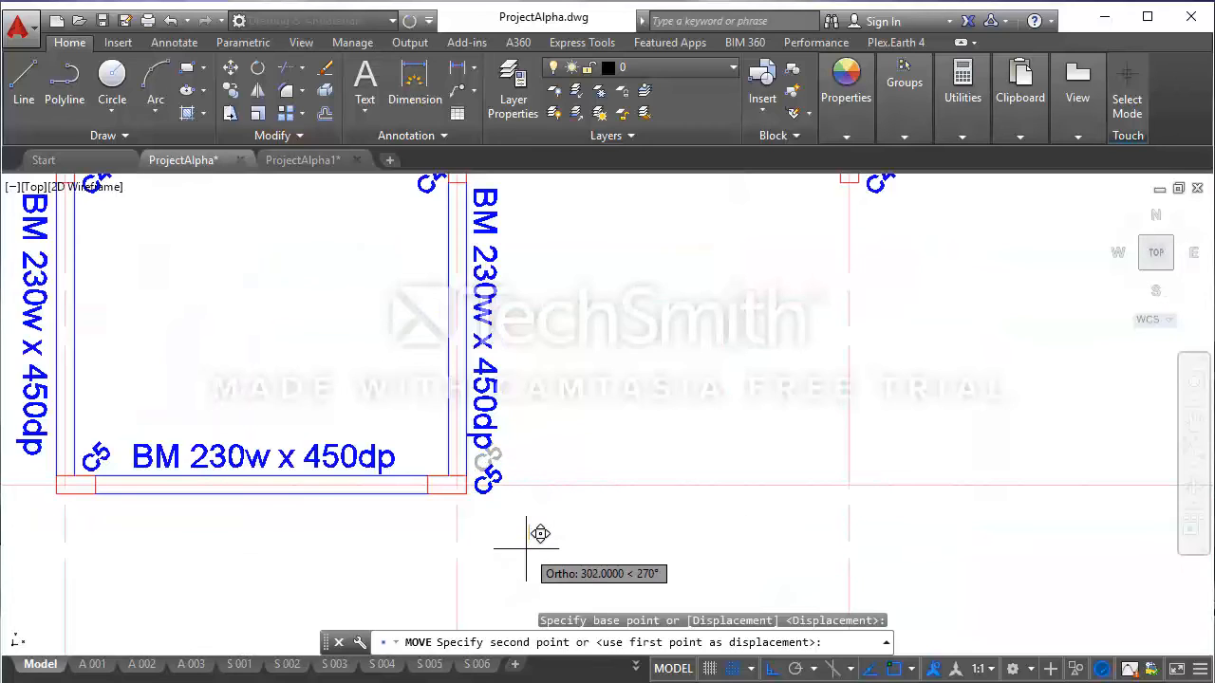
{"action": "left_click", "coordinate": [526, 543]}
{"action": "scroll", "coordinate": [526, 544], "scroll_direction": "down", "scroll_amount": 4}
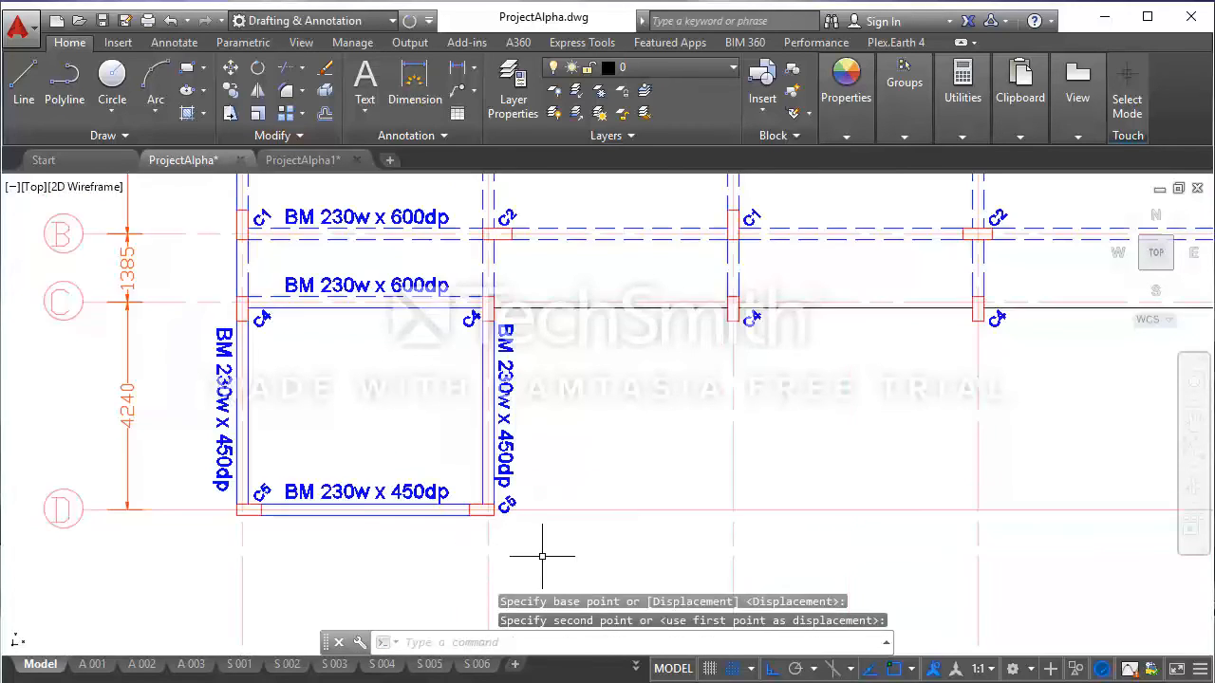
{"action": "key", "text": "Escape"}
- Copy the grid 2 label BM 230w x 600dp from column W1's lower-right corner at grid A to the matching column corners on grids 3 and 4
{"action": "middle_click_drag", "start_coordinate": [519, 481], "coordinate": [491, 522]}
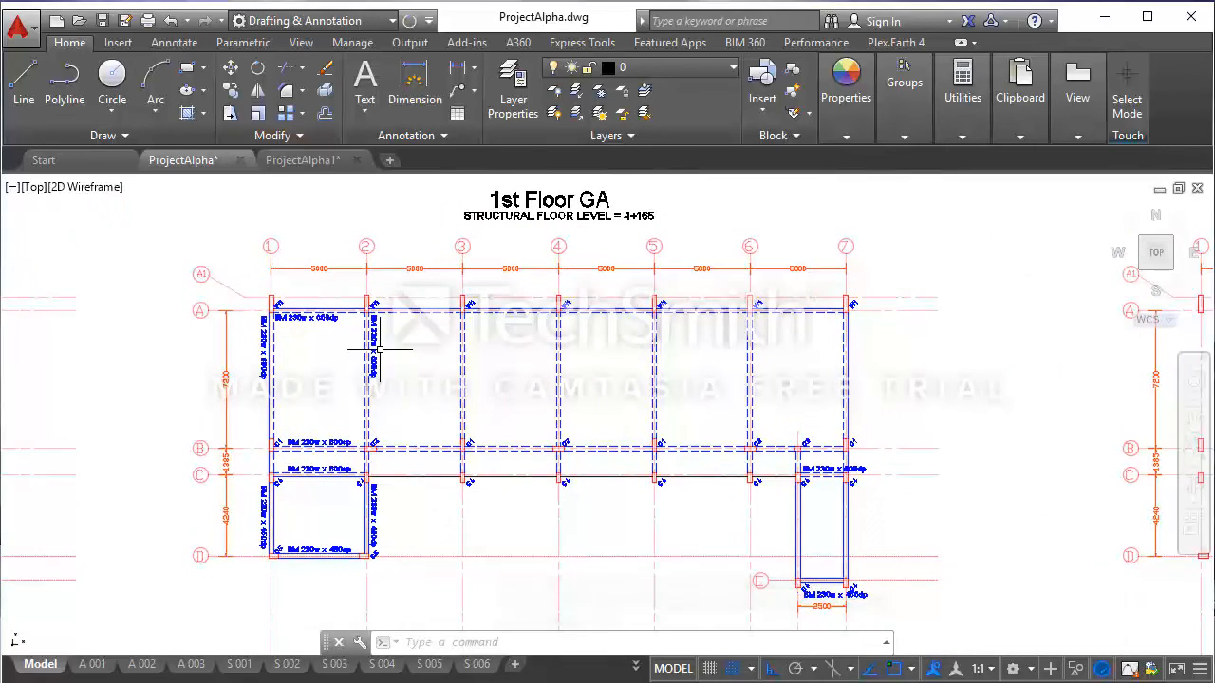
{"action": "mouse_move", "coordinate": [372, 355]}
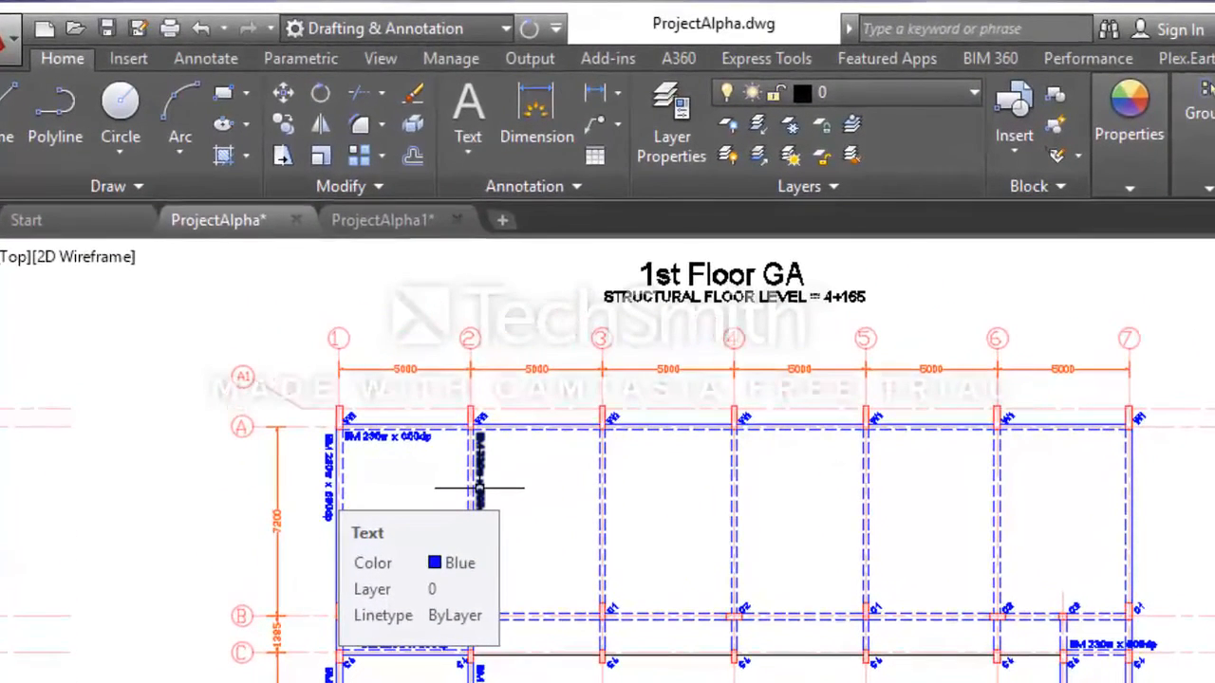
{"action": "left_click", "coordinate": [479, 488]}
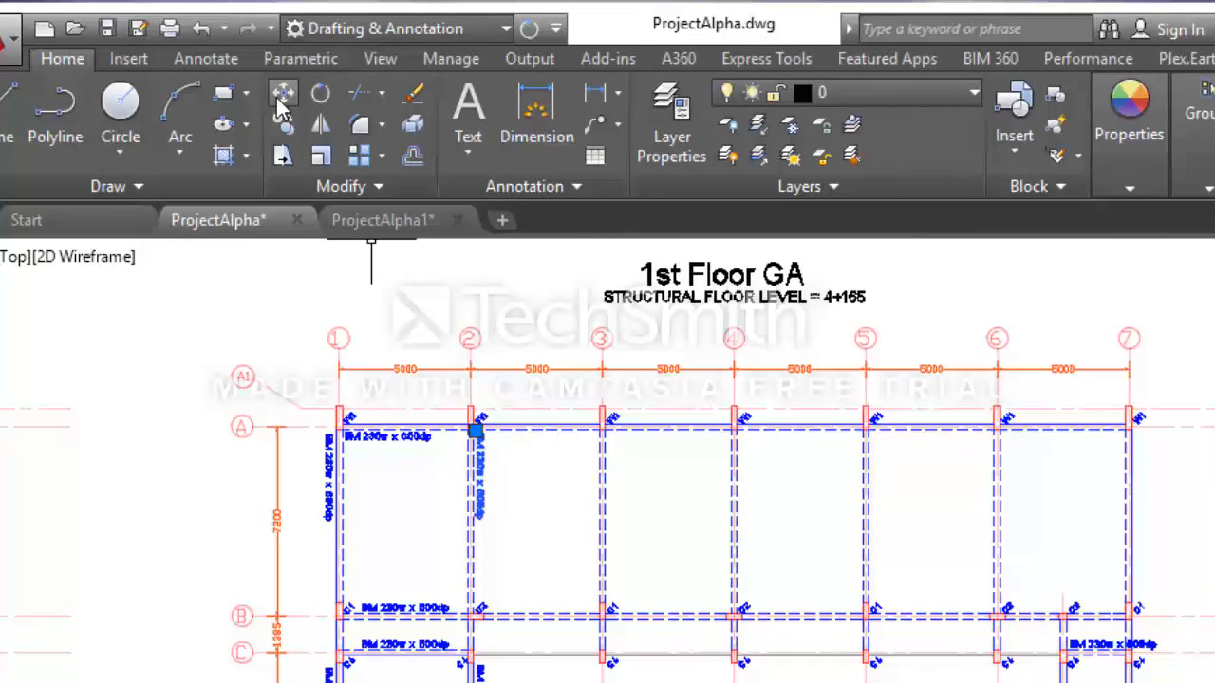
{"action": "left_click", "coordinate": [282, 126]}
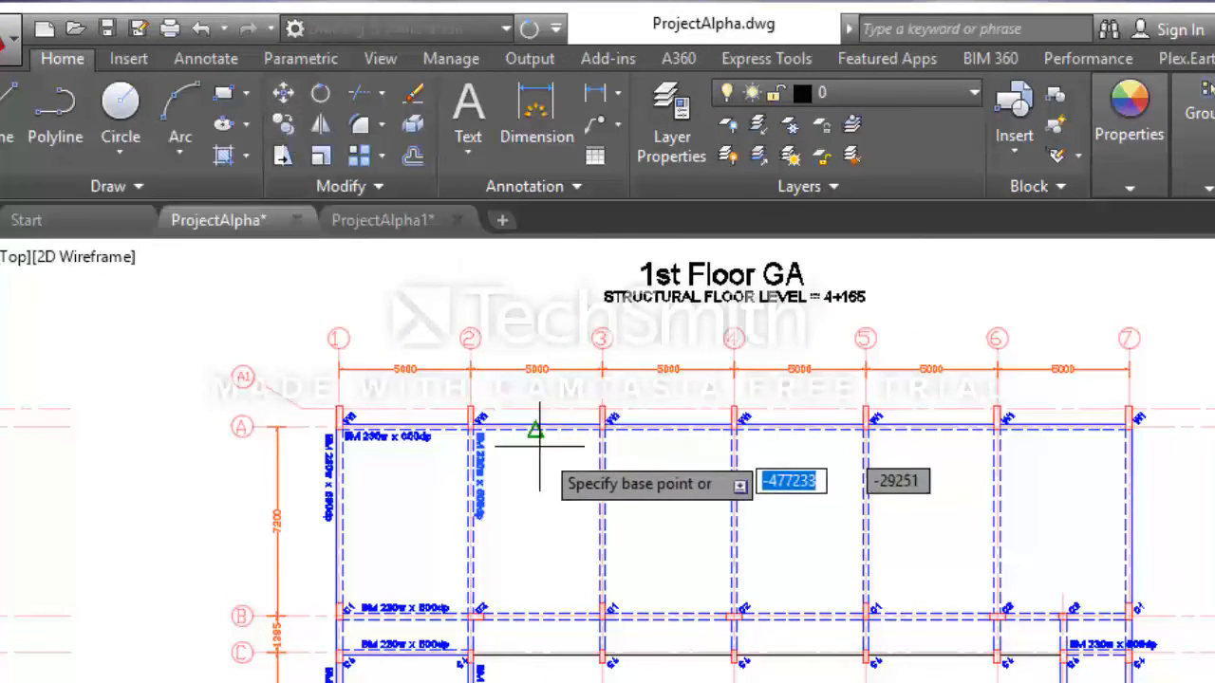
{"action": "scroll", "coordinate": [465, 427], "scroll_direction": "up", "scroll_amount": 4}
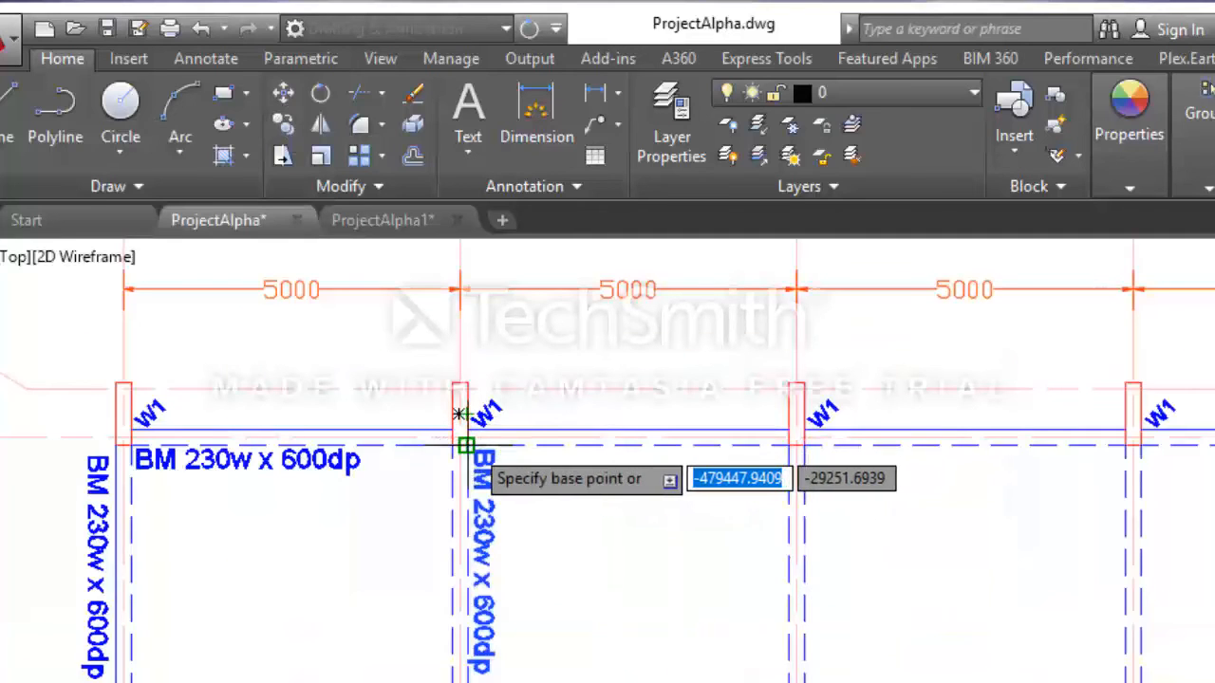
{"action": "left_click", "coordinate": [465, 444]}
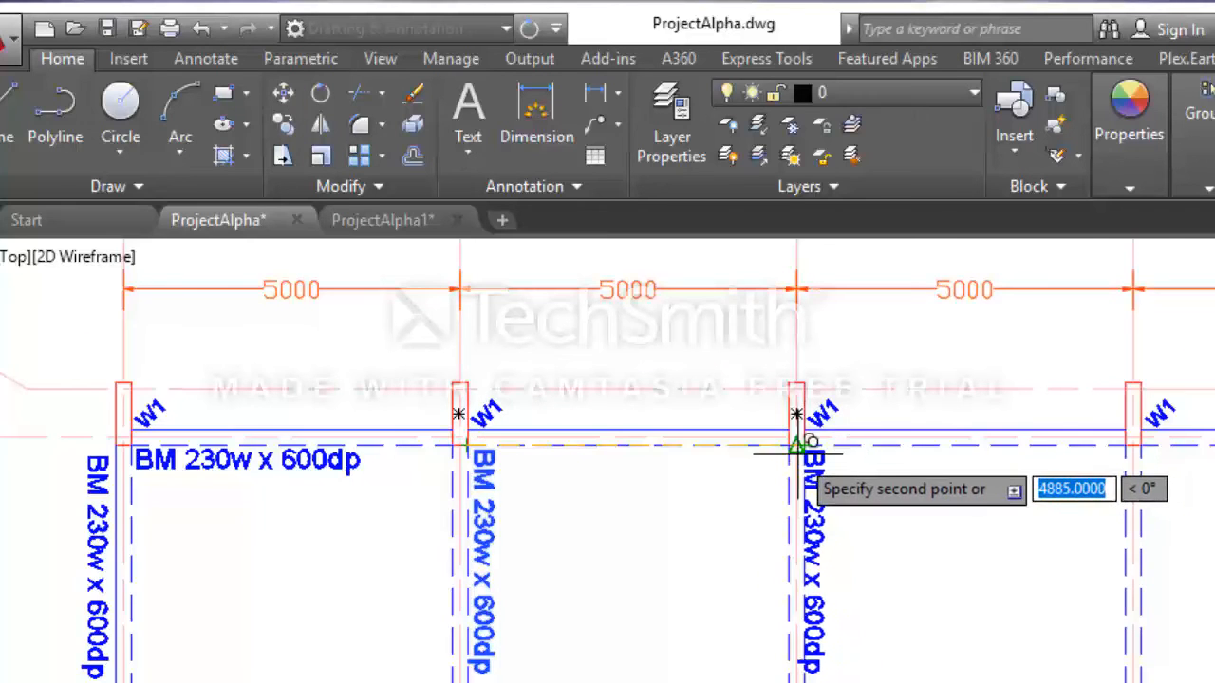
{"action": "scroll", "coordinate": [814, 432], "scroll_direction": "down", "scroll_amount": 2}
{"action": "scroll", "coordinate": [795, 432], "scroll_direction": "up", "scroll_amount": 2}
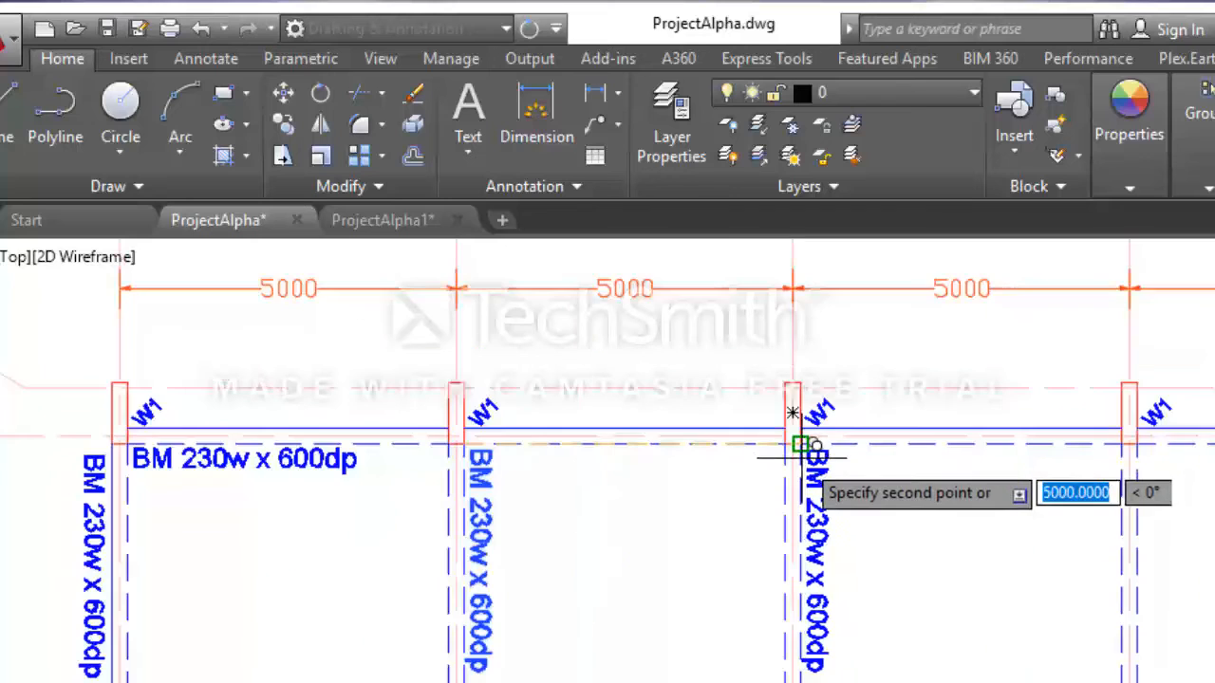
{"action": "left_click", "coordinate": [795, 433]}
{"action": "scroll", "coordinate": [943, 461], "scroll_direction": "down", "scroll_amount": 4}
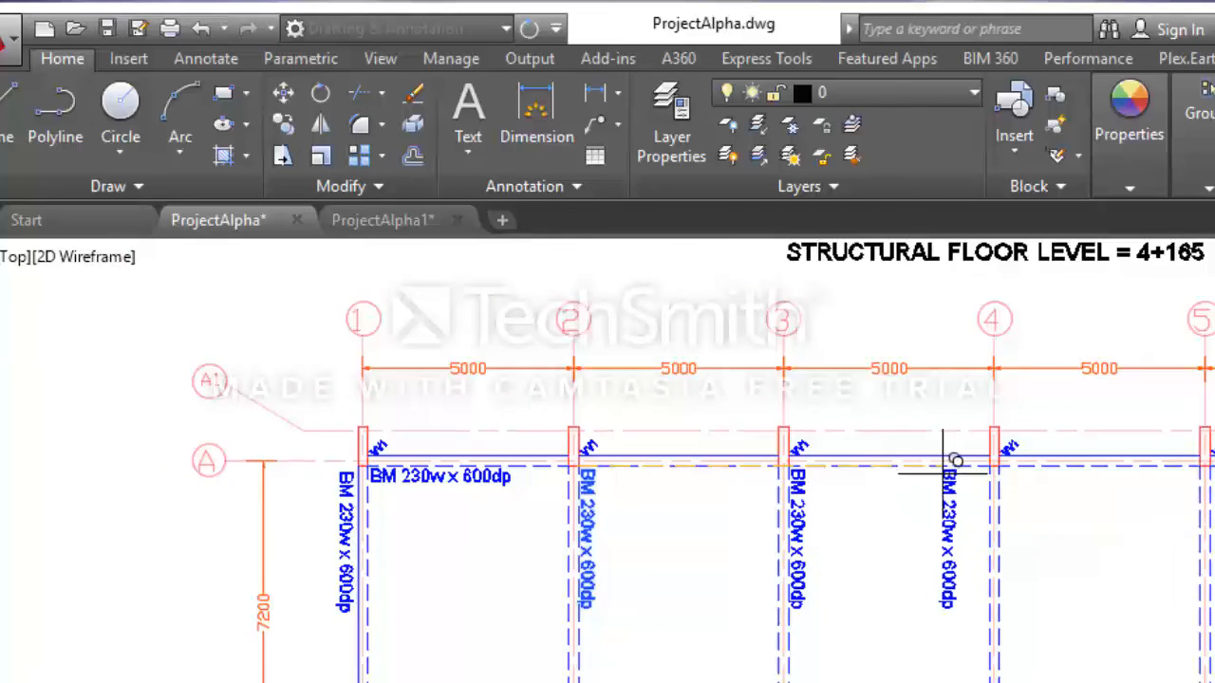
{"action": "scroll", "coordinate": [917, 443], "scroll_direction": "up", "scroll_amount": 3}
{"action": "scroll", "coordinate": [923, 471], "scroll_direction": "up", "scroll_amount": 2}
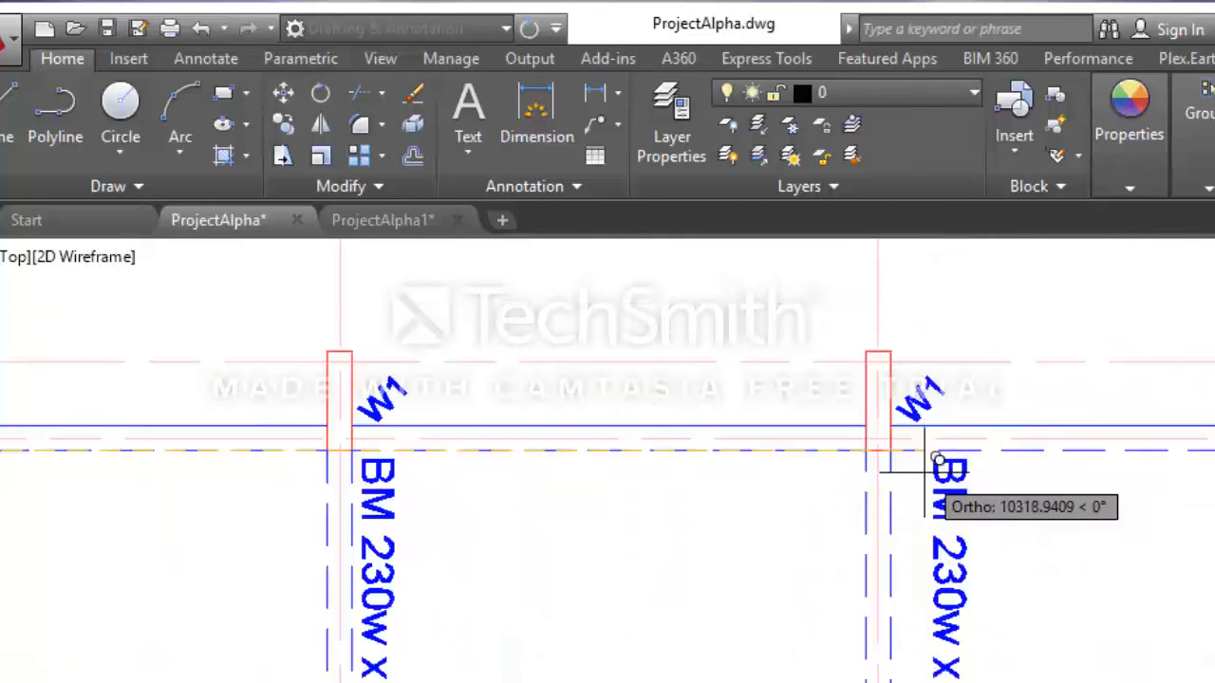
{"action": "left_click", "coordinate": [890, 450]}
- Place further copies of the BM 230w x 600dp label at the W1 columns' lower-right corners on grids 5 and 6
{"action": "scroll", "coordinate": [830, 522], "scroll_direction": "down", "scroll_amount": 2}
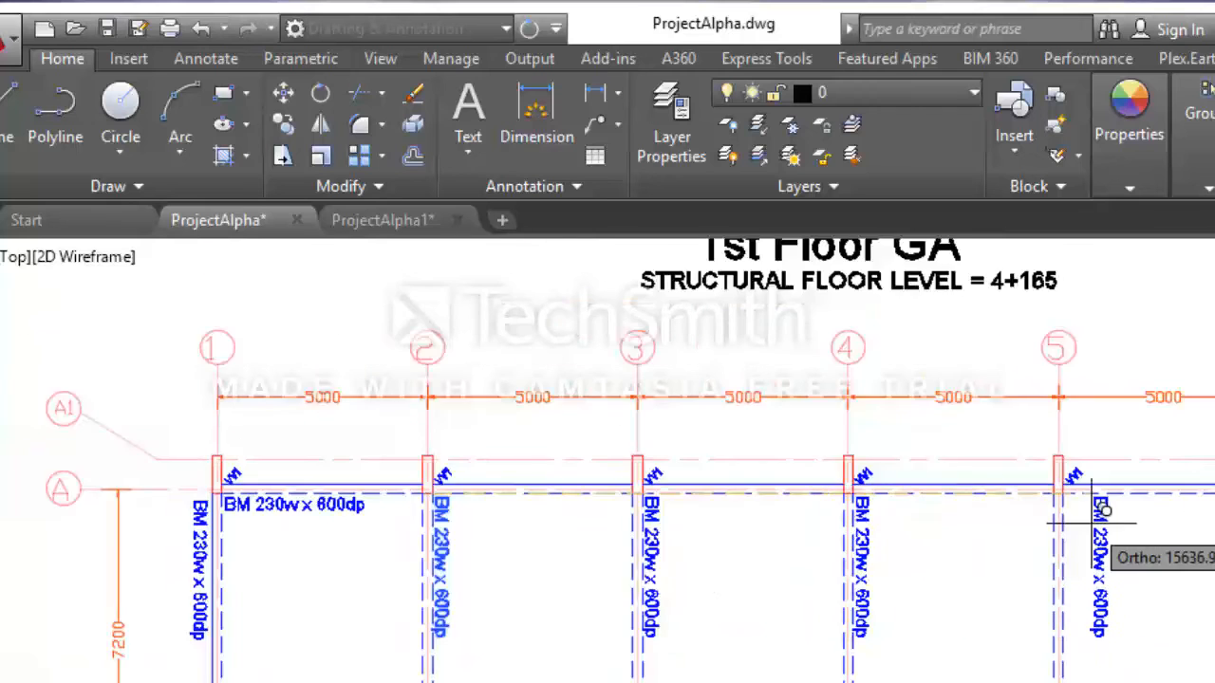
{"action": "middle_click_drag", "start_coordinate": [1091, 529], "coordinate": [900, 484]}
{"action": "scroll", "coordinate": [909, 465], "scroll_direction": "up", "scroll_amount": 2}
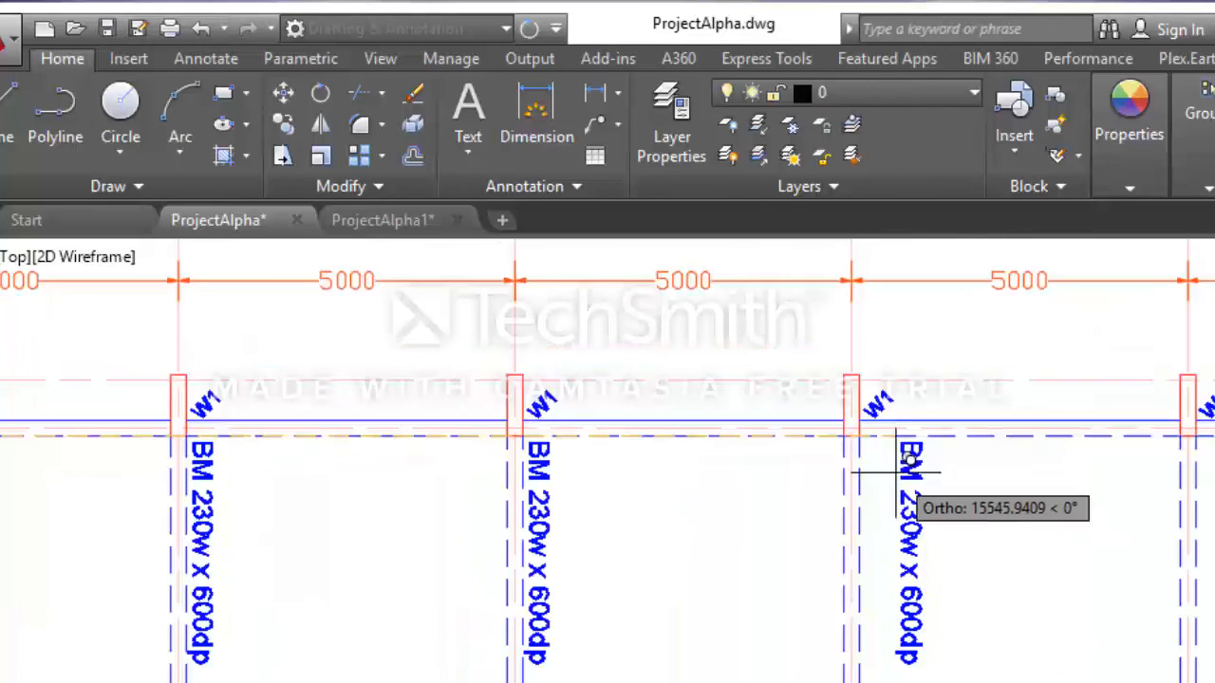
{"action": "left_click", "coordinate": [855, 434]}
{"action": "scroll", "coordinate": [897, 517], "scroll_direction": "down", "scroll_amount": 5}
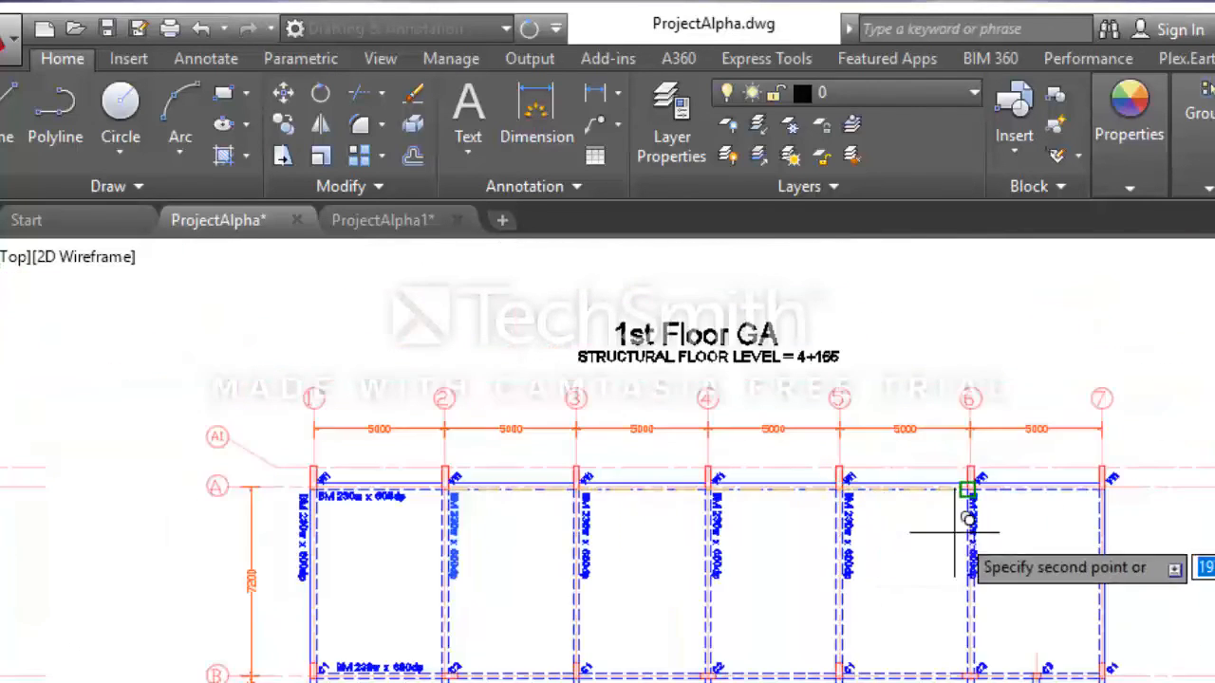
{"action": "scroll", "coordinate": [1011, 512], "scroll_direction": "up", "scroll_amount": 3}
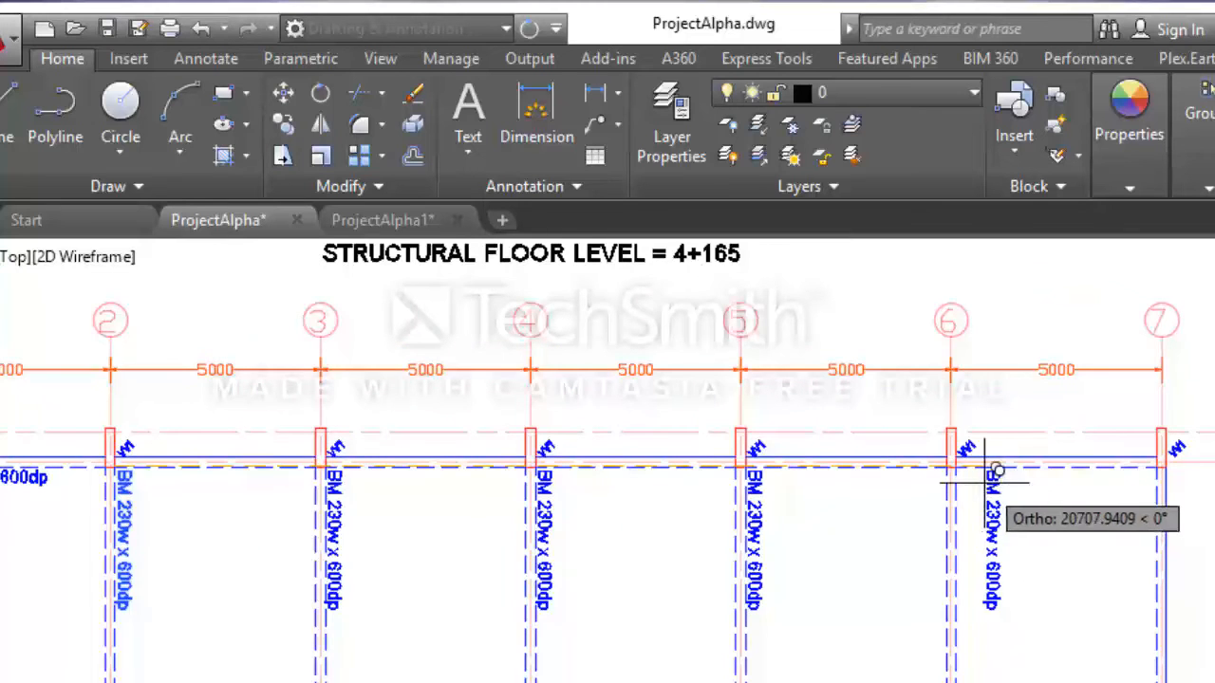
{"action": "scroll", "coordinate": [954, 456], "scroll_direction": "up", "scroll_amount": 4}
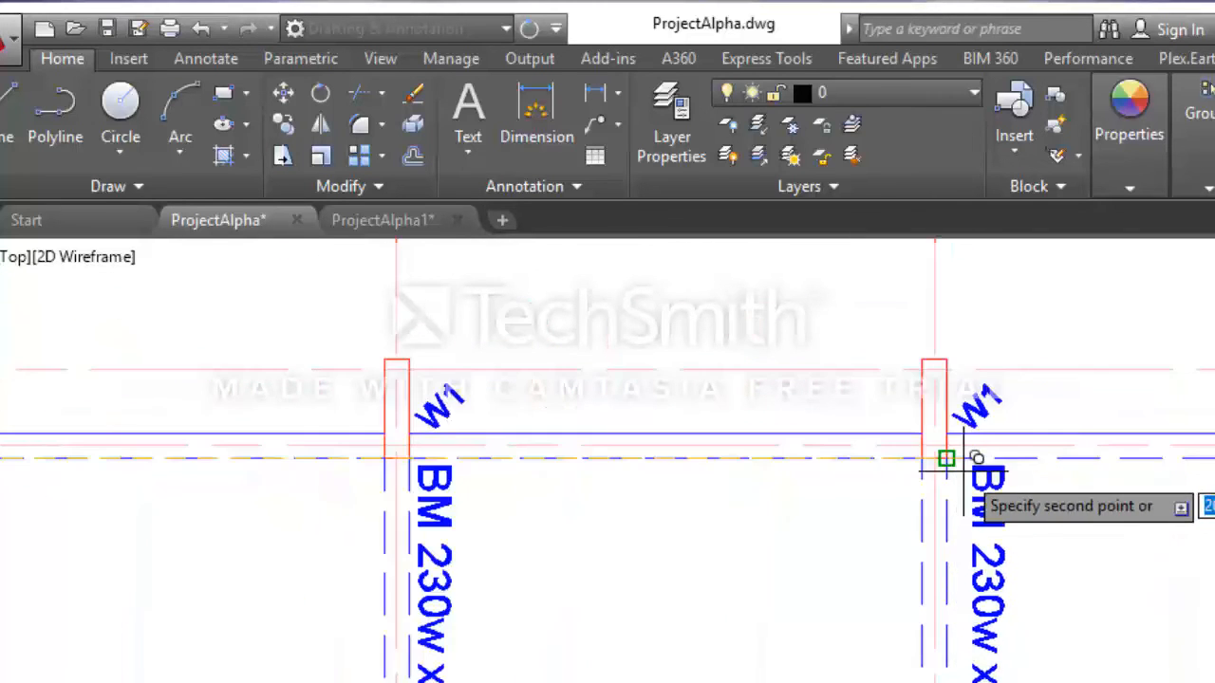
{"action": "scroll", "coordinate": [960, 595], "scroll_direction": "down", "scroll_amount": 5}
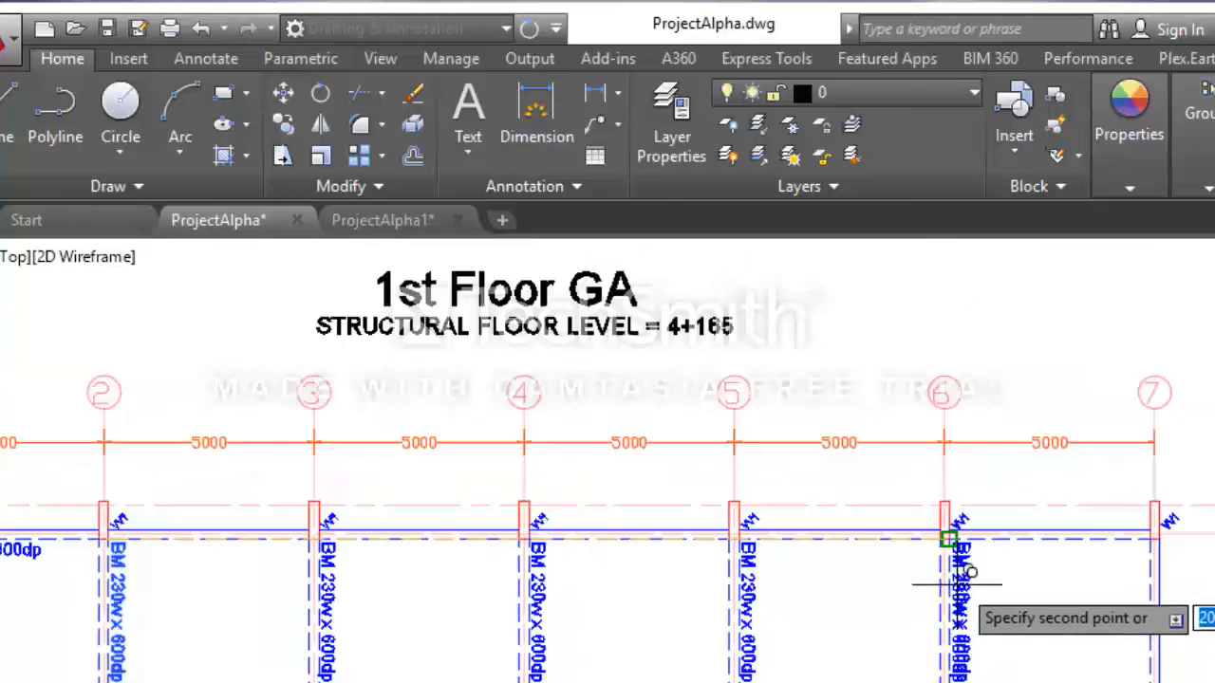
- Place the last copy of the BM 230w x 600dp label at column W1's lower-right corner on grid 7 and finish copying
{"action": "middle_click_drag", "start_coordinate": [1004, 566], "coordinate": [849, 391]}
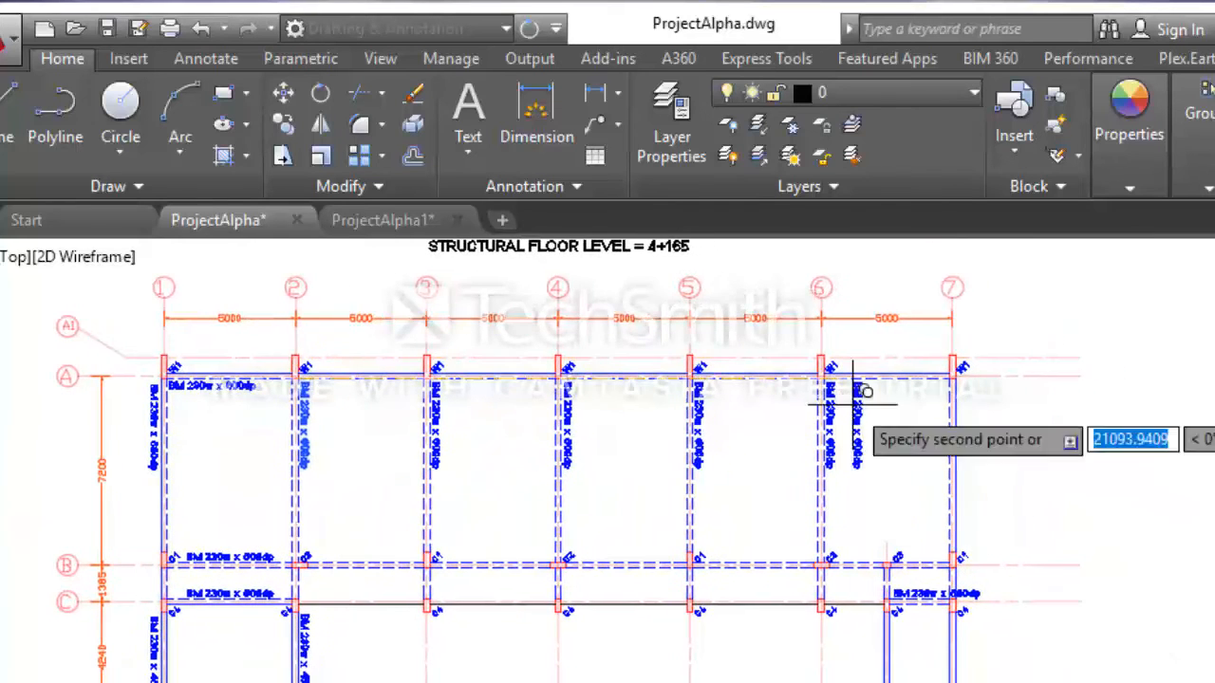
{"action": "scroll", "coordinate": [949, 368], "scroll_direction": "up", "scroll_amount": 4}
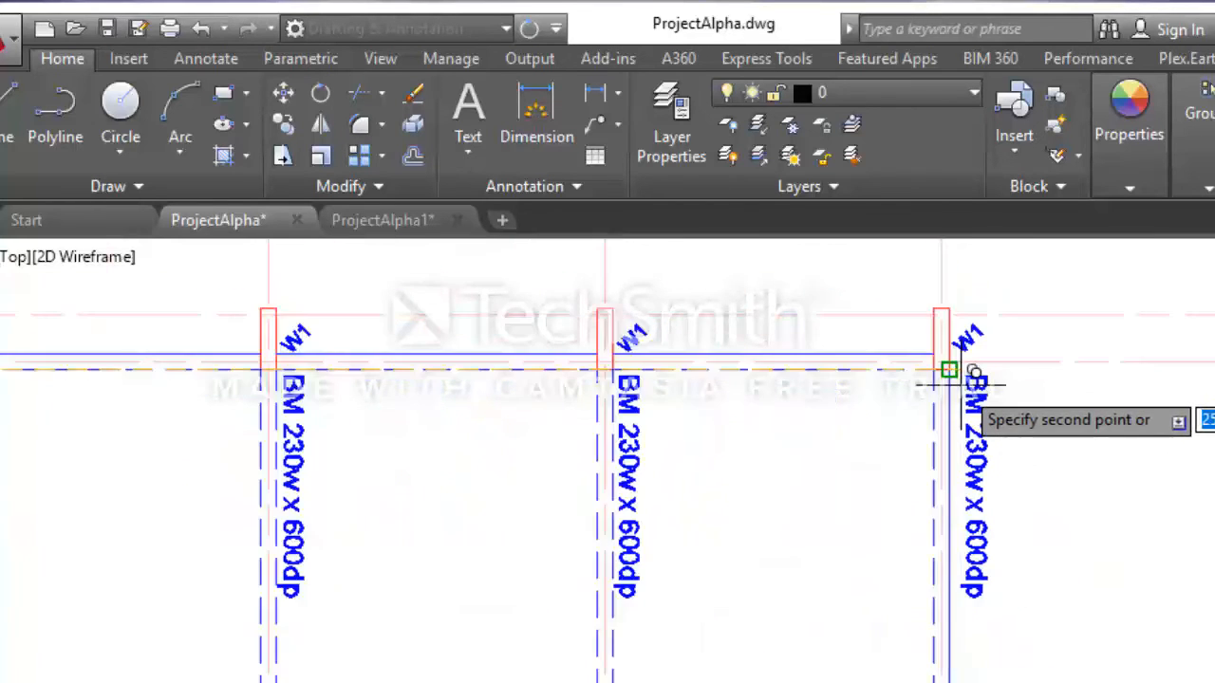
{"action": "scroll", "coordinate": [947, 367], "scroll_direction": "down", "scroll_amount": 2}
{"action": "scroll", "coordinate": [947, 359], "scroll_direction": "down", "scroll_amount": 4}
{"action": "middle_click_drag", "start_coordinate": [955, 420], "coordinate": [930, 412]}
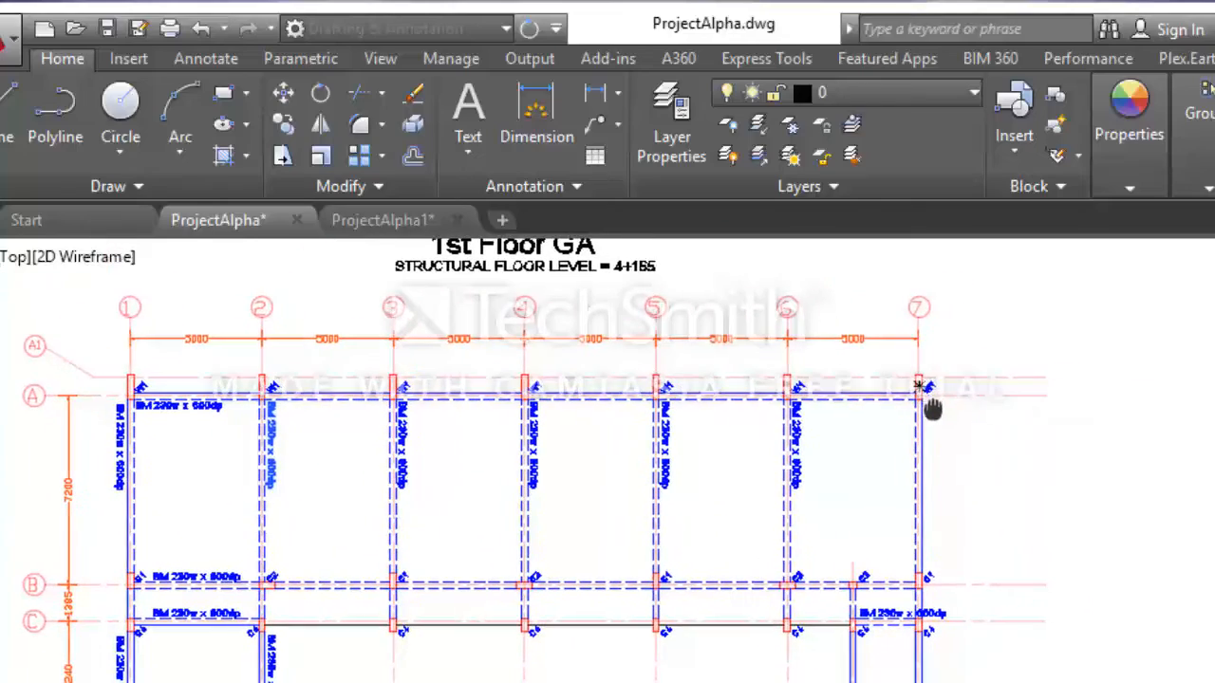
{"action": "scroll", "coordinate": [924, 393], "scroll_direction": "up", "scroll_amount": 4}
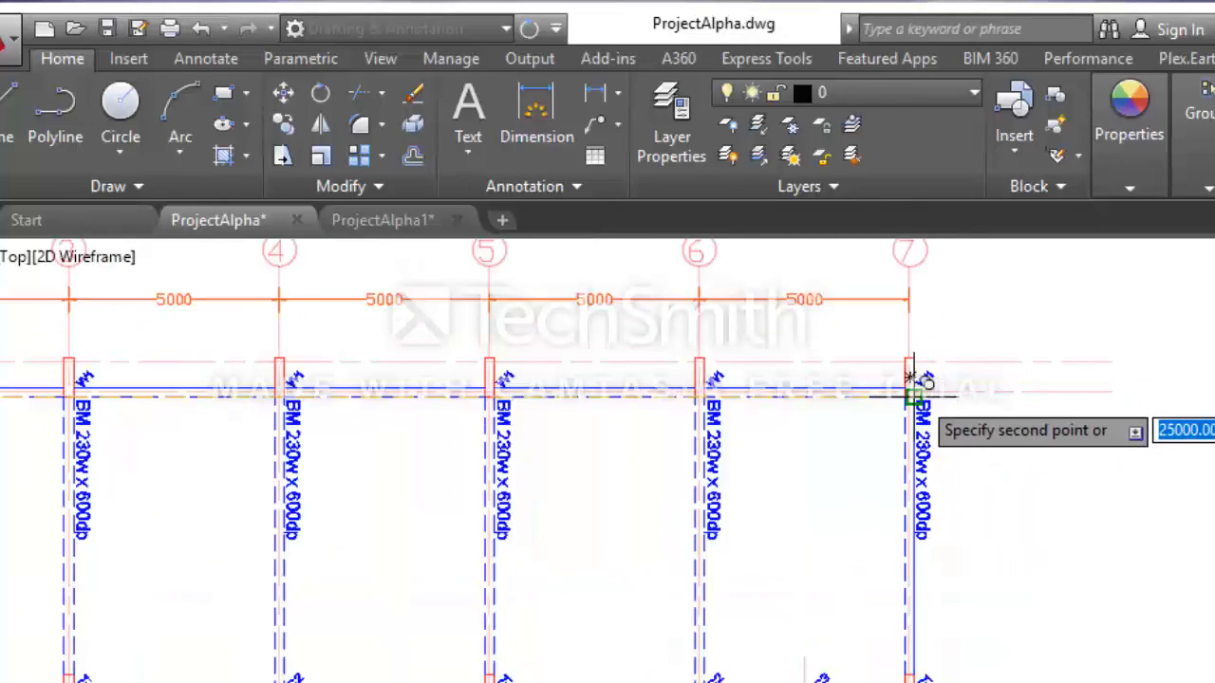
{"action": "left_click", "coordinate": [913, 393]}
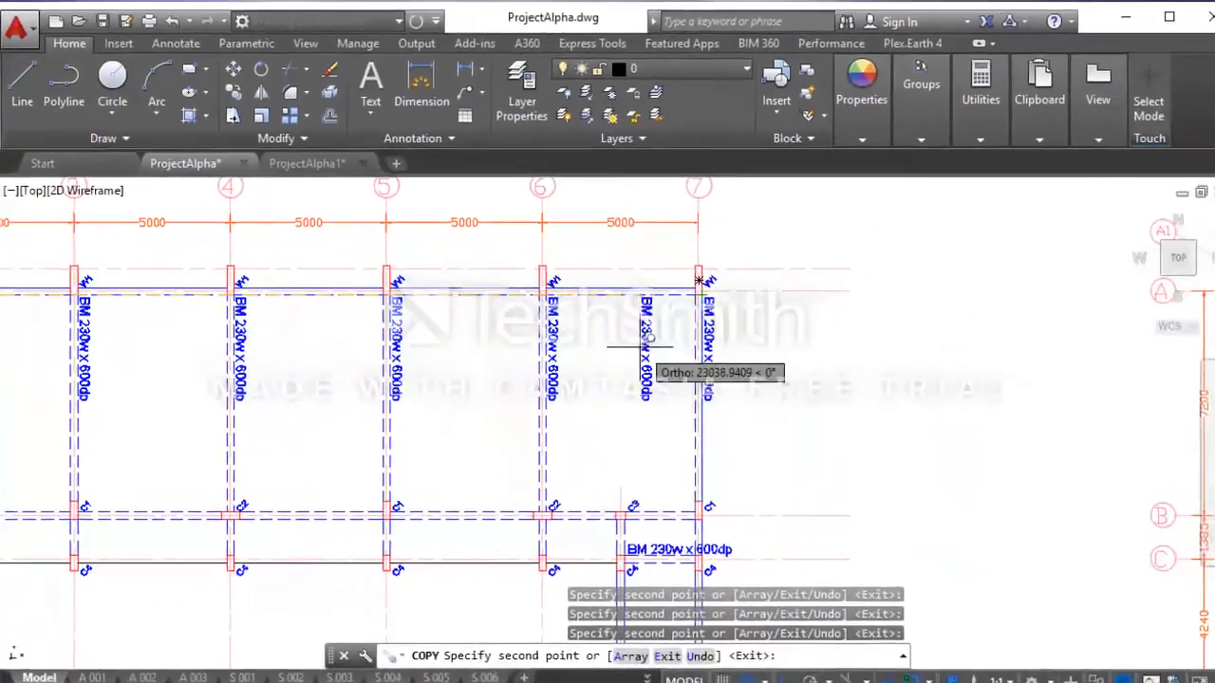
{"action": "key", "text": "Escape"}
{"action": "scroll", "coordinate": [628, 340], "scroll_direction": "down", "scroll_amount": 2}
{"action": "scroll", "coordinate": [634, 347], "scroll_direction": "up", "scroll_amount": 1}
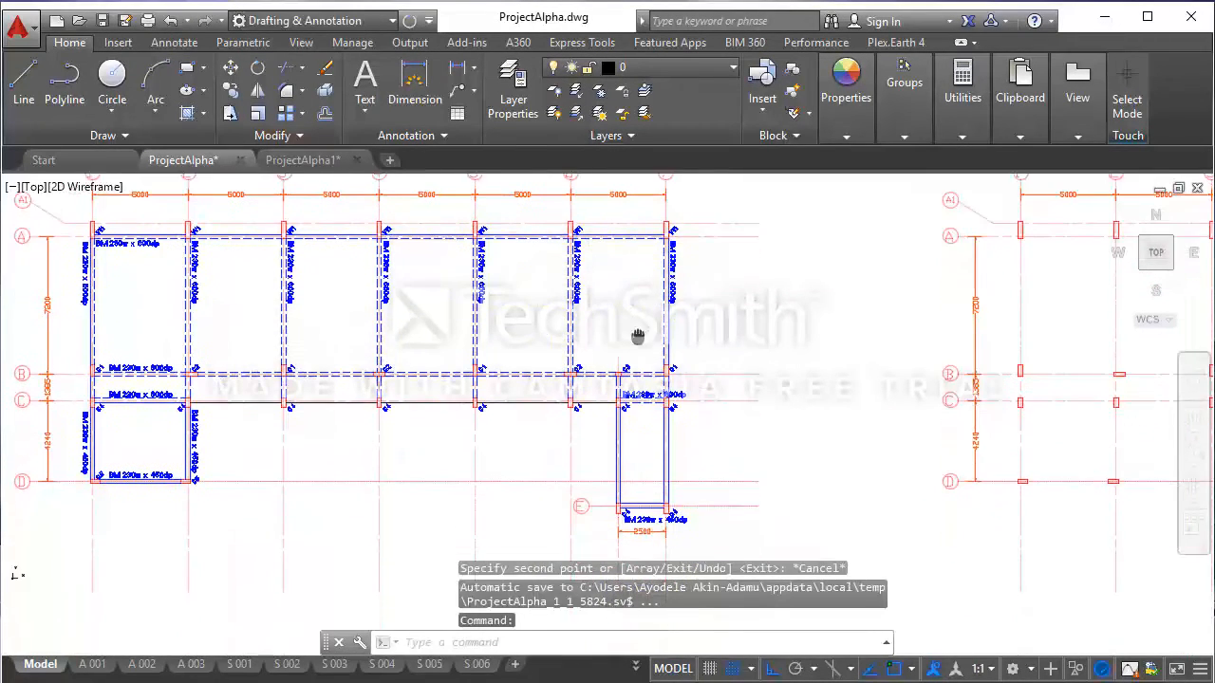
{"action": "mouse_move", "coordinate": [631, 474]}
{"action": "middle_mouse_down"}
{"action": "mouse_move", "coordinate": [654, 387]}
{"action": "mouse_move", "coordinate": [655, 433]}
{"action": "middle_mouse_up"}
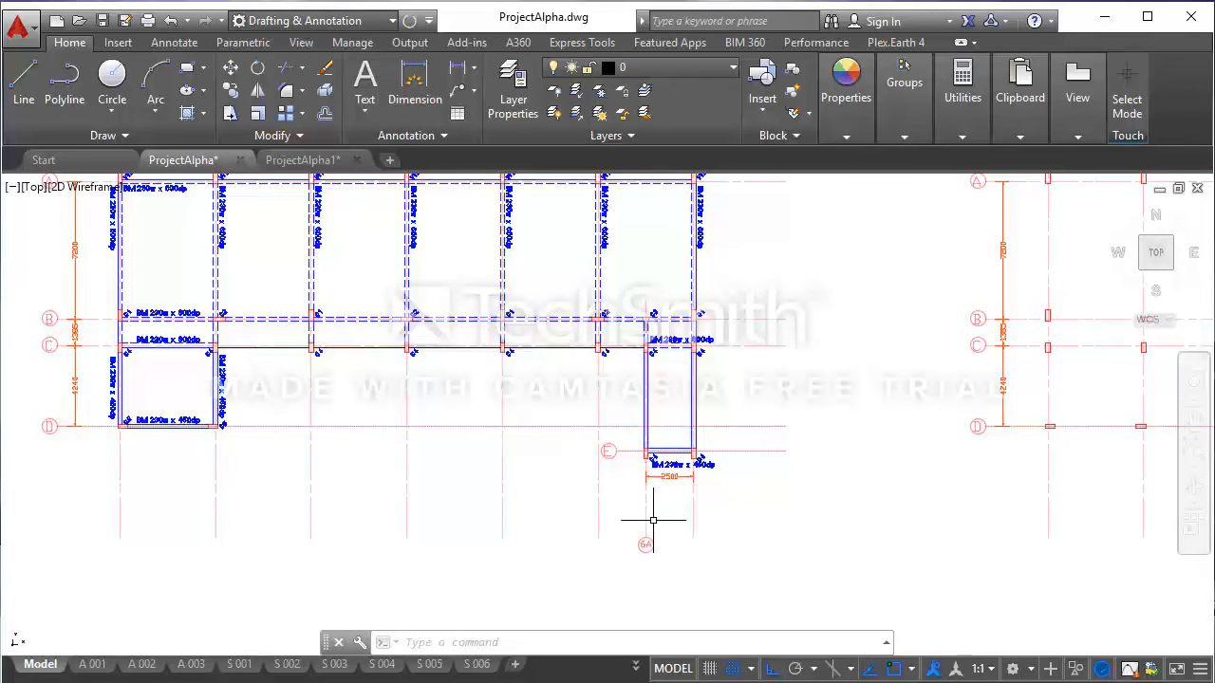
- Copy the grid 6 label BM 230w x 600dp from column W1's lower-right corner to the left of the grid 6A beam below grid C, with Ortho off
{"action": "middle_click_drag", "start_coordinate": [624, 233], "coordinate": [600, 332]}
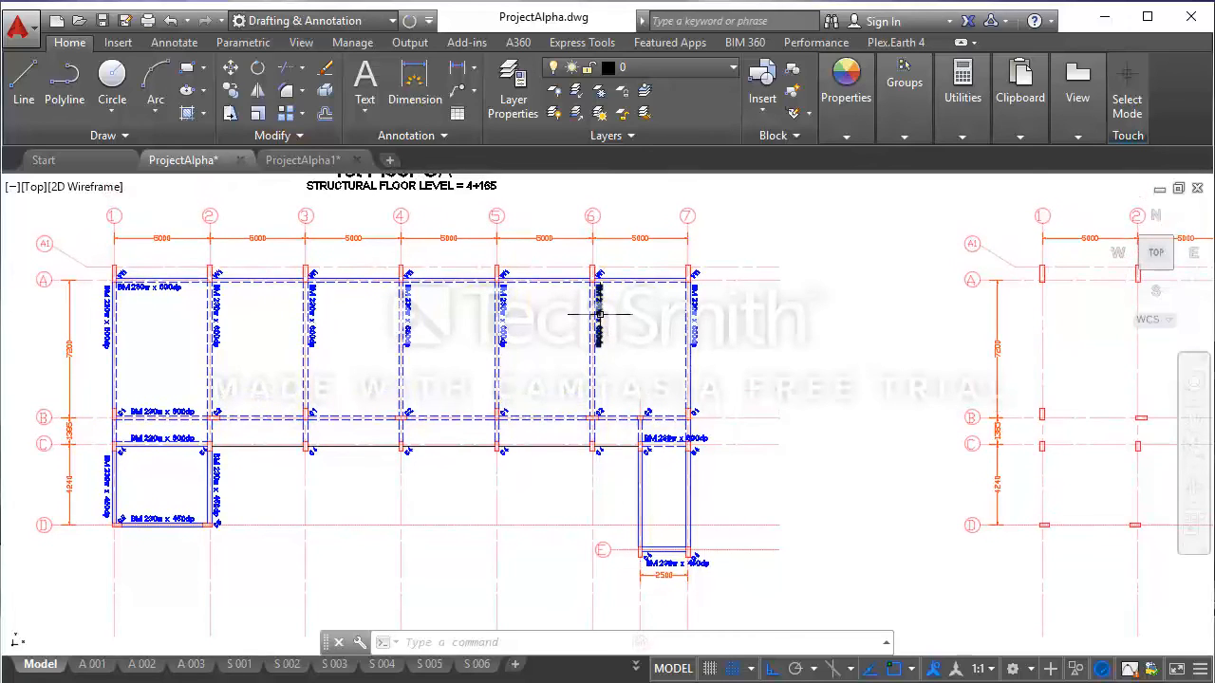
{"action": "left_click", "coordinate": [599, 314]}
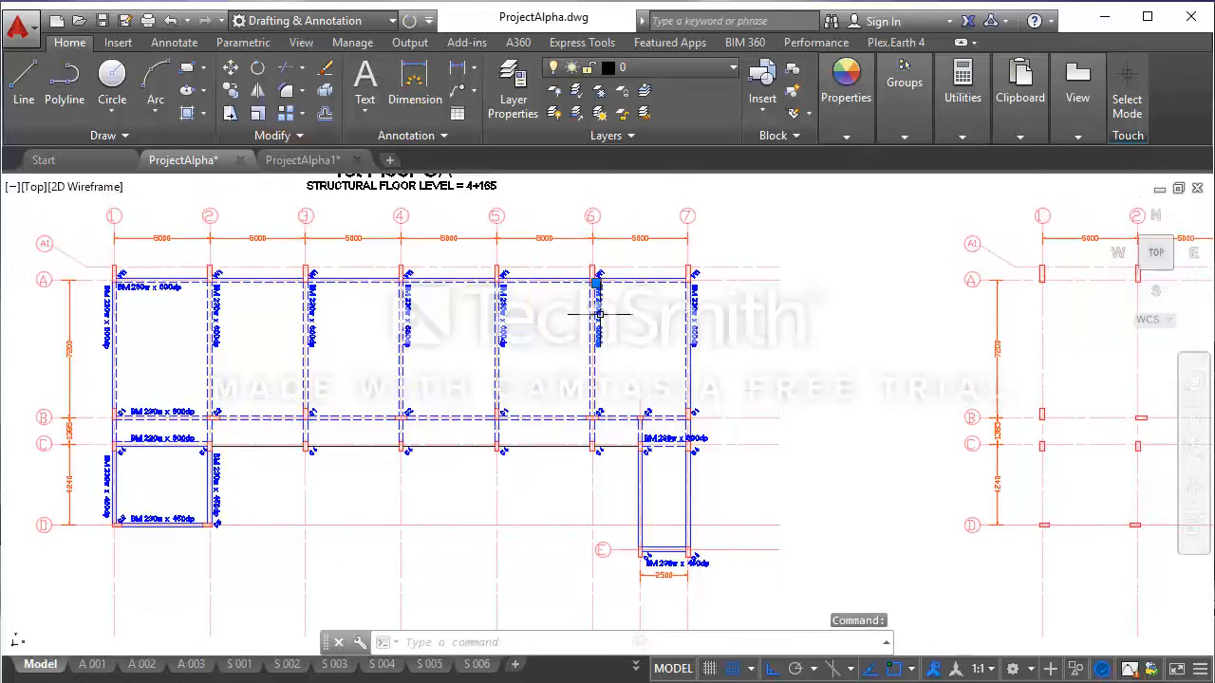
{"action": "left_click", "coordinate": [229, 90]}
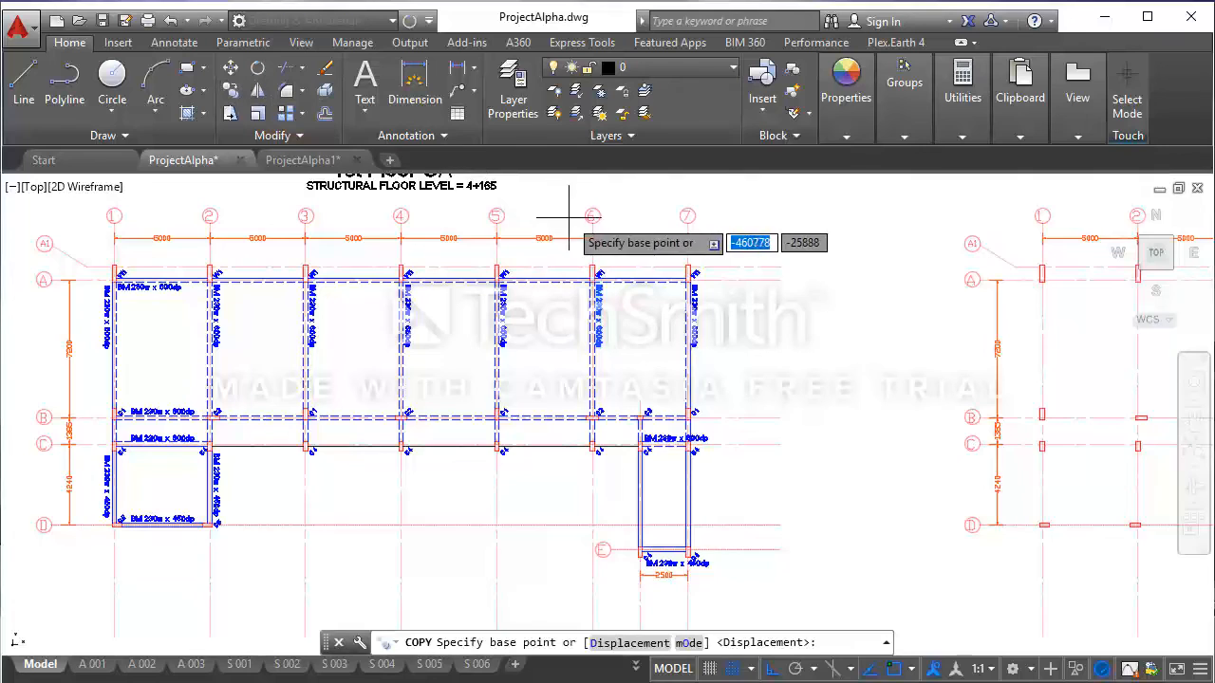
{"action": "scroll", "coordinate": [569, 271], "scroll_direction": "up", "scroll_amount": 6}
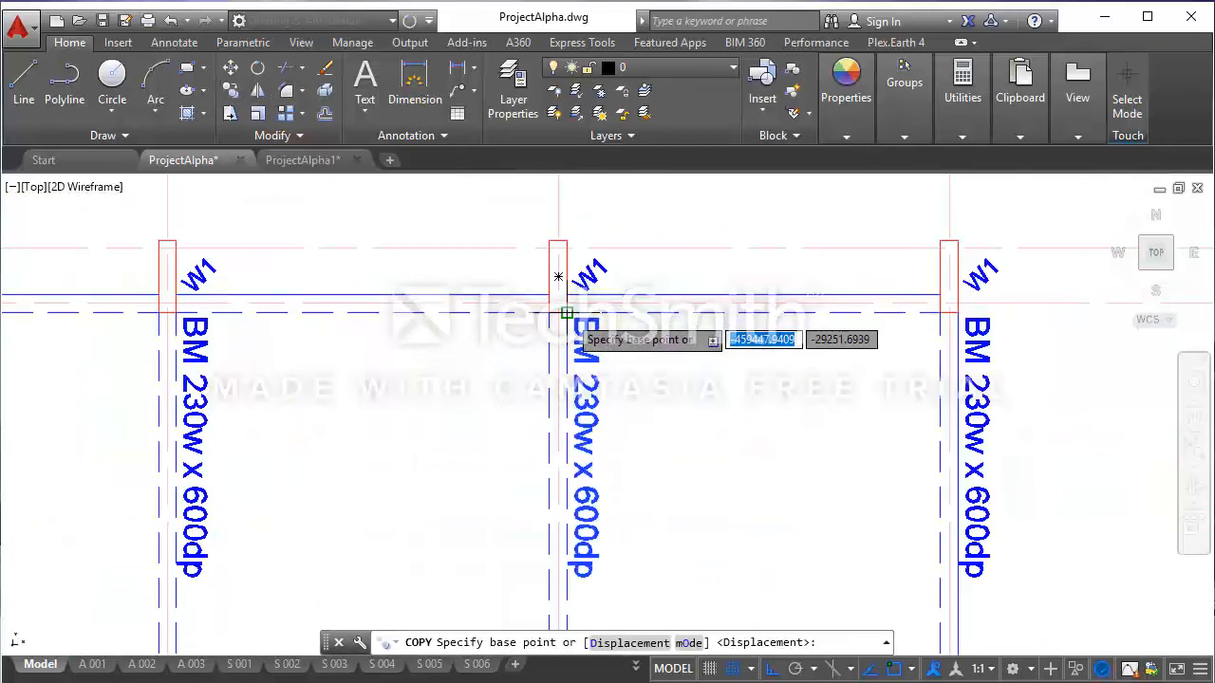
{"action": "left_click", "coordinate": [558, 277]}
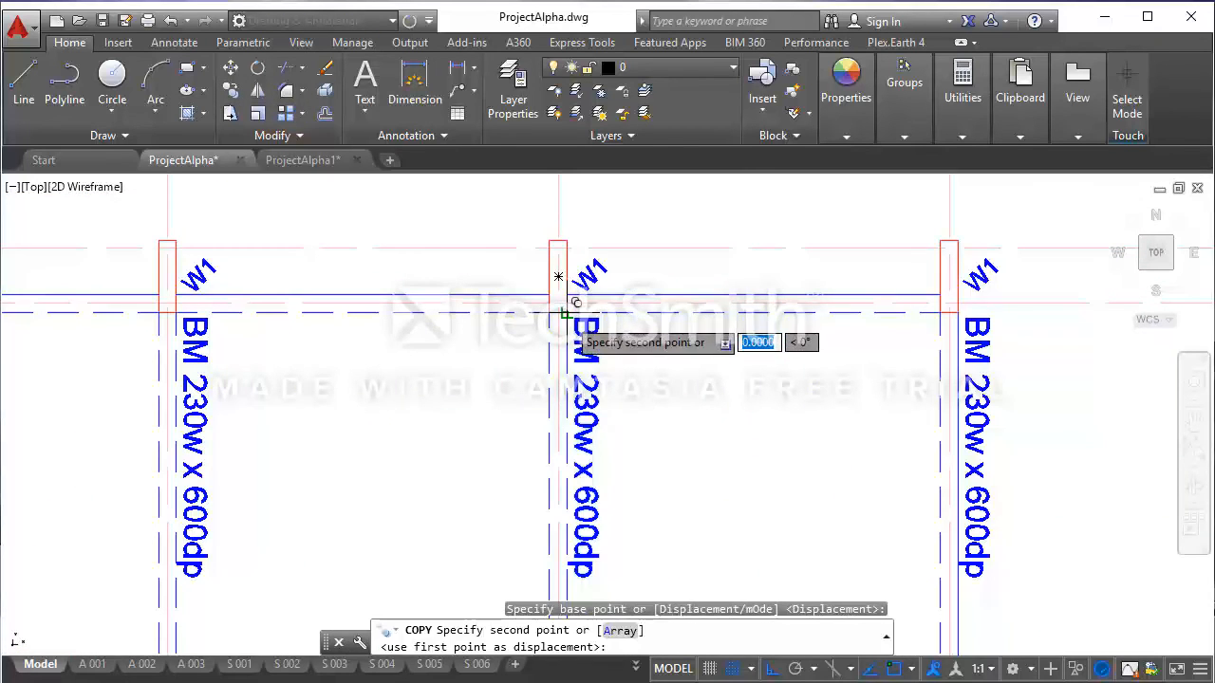
{"action": "scroll", "coordinate": [608, 275], "scroll_direction": "down", "scroll_amount": 6}
{"action": "scroll", "coordinate": [636, 284], "scroll_direction": "down", "scroll_amount": 4}
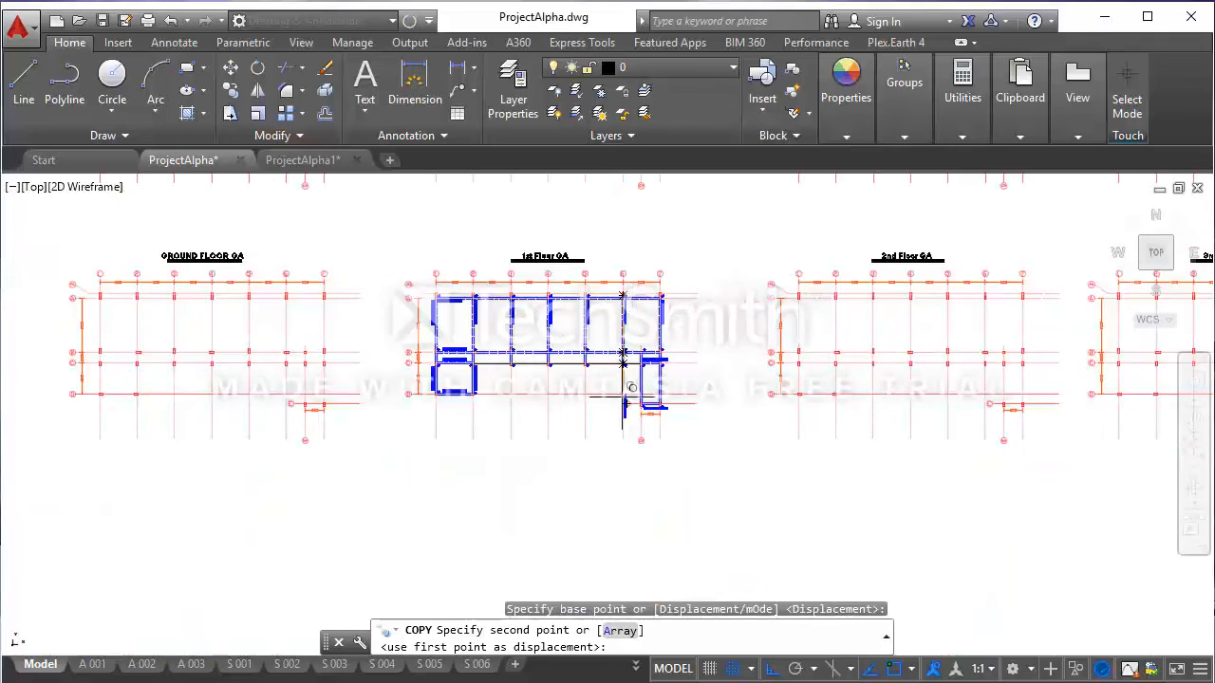
{"action": "left_click", "coordinate": [775, 672]}
{"action": "scroll", "coordinate": [698, 361], "scroll_direction": "up", "scroll_amount": 8}
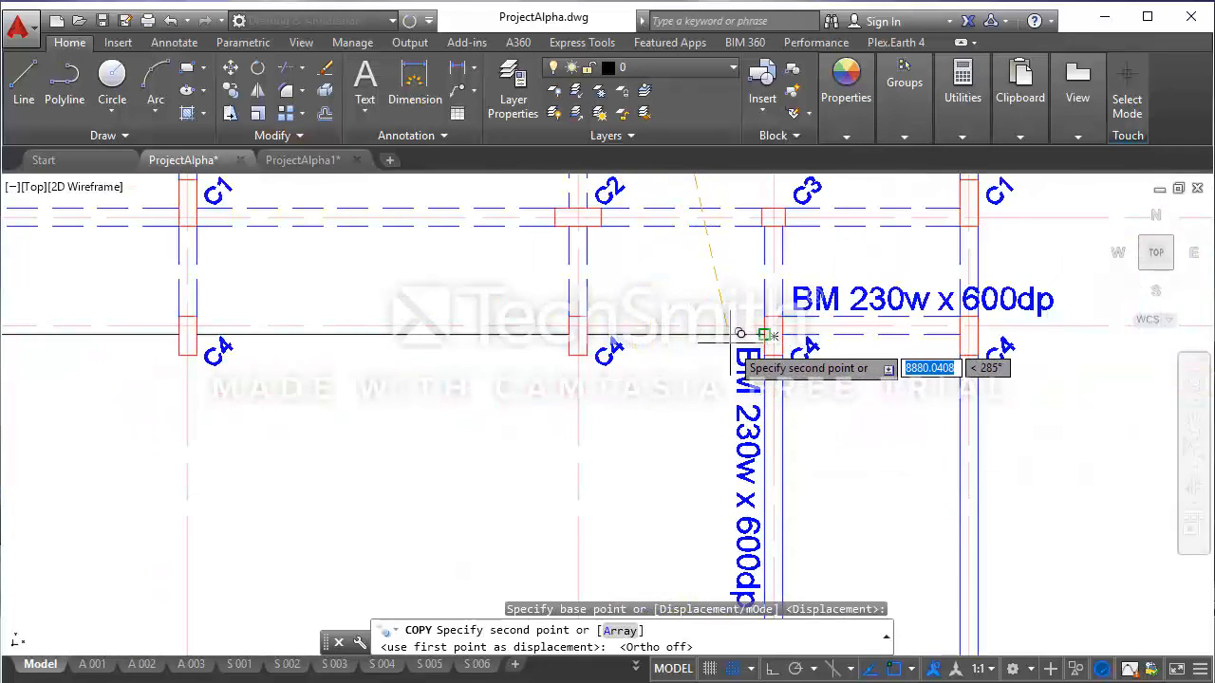
{"action": "scroll", "coordinate": [728, 347], "scroll_direction": "up", "scroll_amount": 2}
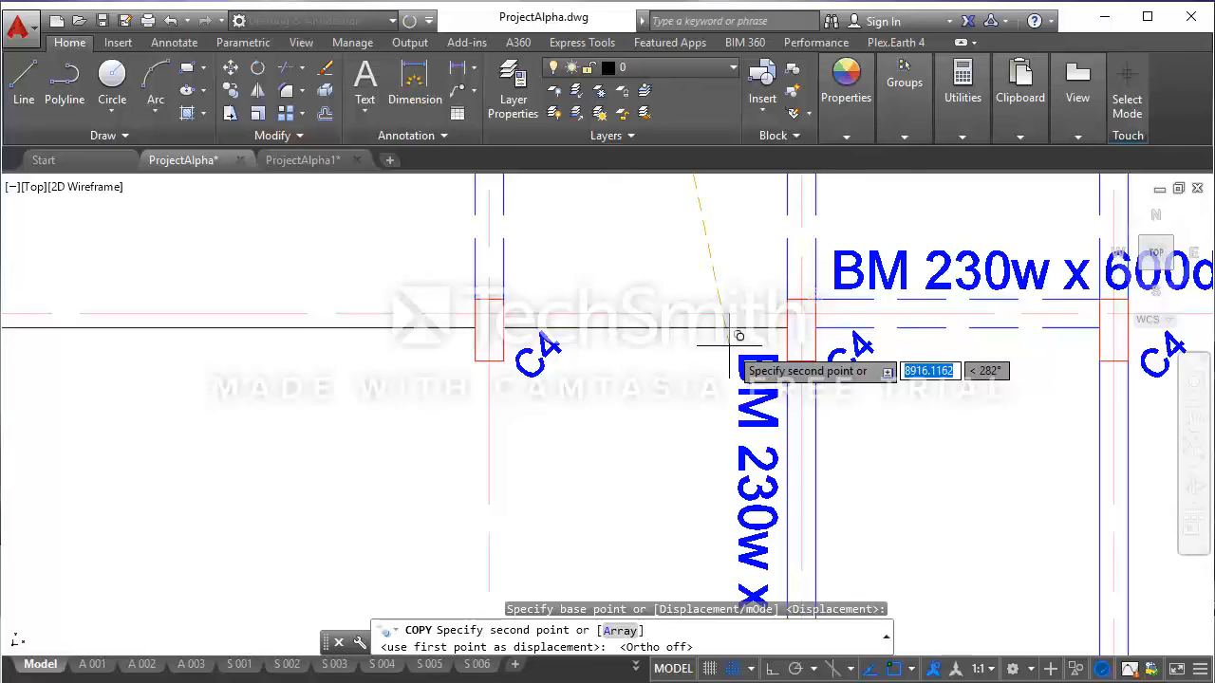
{"action": "left_click", "coordinate": [739, 346]}
{"action": "scroll", "coordinate": [739, 344], "scroll_direction": "down", "scroll_amount": 5}
{"action": "key", "text": "Escape"}
{"action": "key", "text": "Escape"}
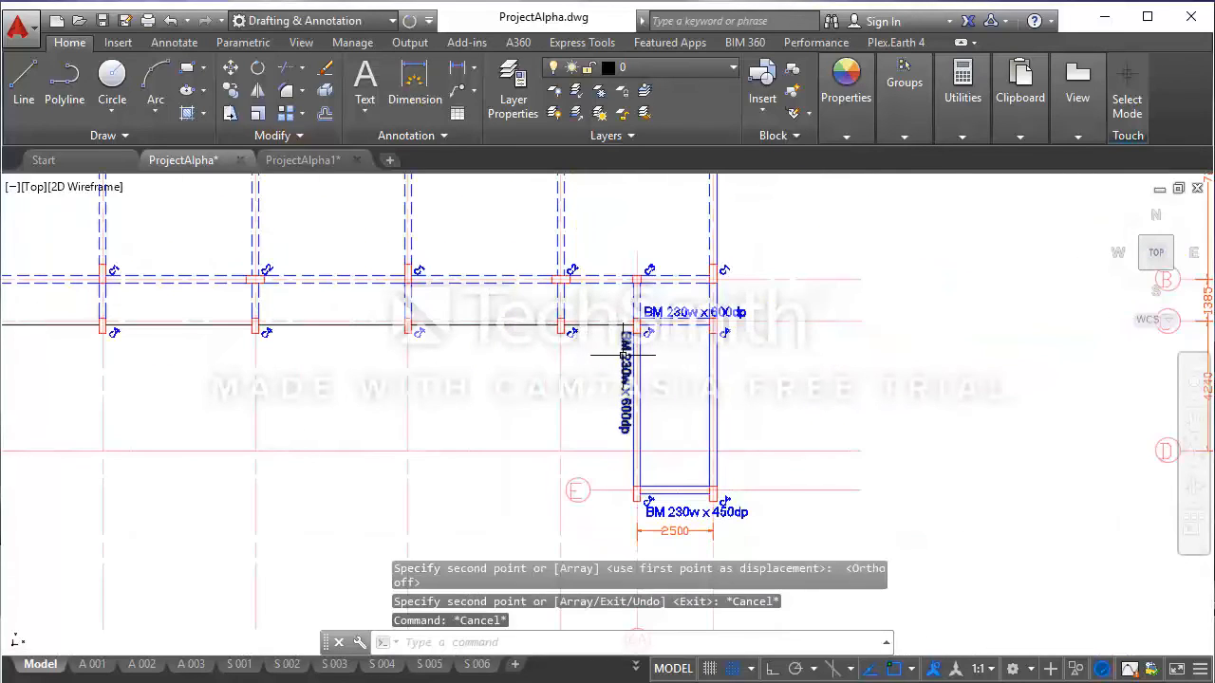
{"action": "scroll", "coordinate": [684, 369], "scroll_direction": "down", "scroll_amount": 2}
{"action": "key", "text": "Escape"}
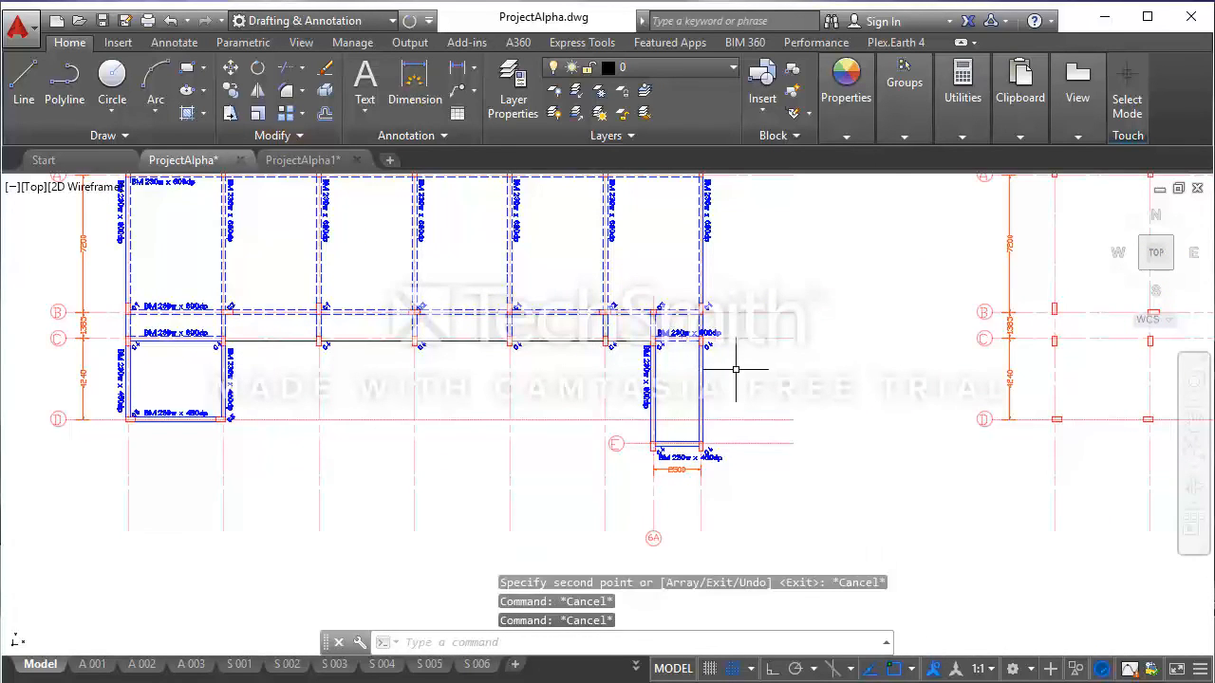
{"action": "scroll", "coordinate": [729, 362], "scroll_direction": "down", "scroll_amount": 4}
{"action": "scroll", "coordinate": [650, 349], "scroll_direction": "up", "scroll_amount": 2}
{"action": "scroll", "coordinate": [592, 313], "scroll_direction": "up", "scroll_amount": 2}
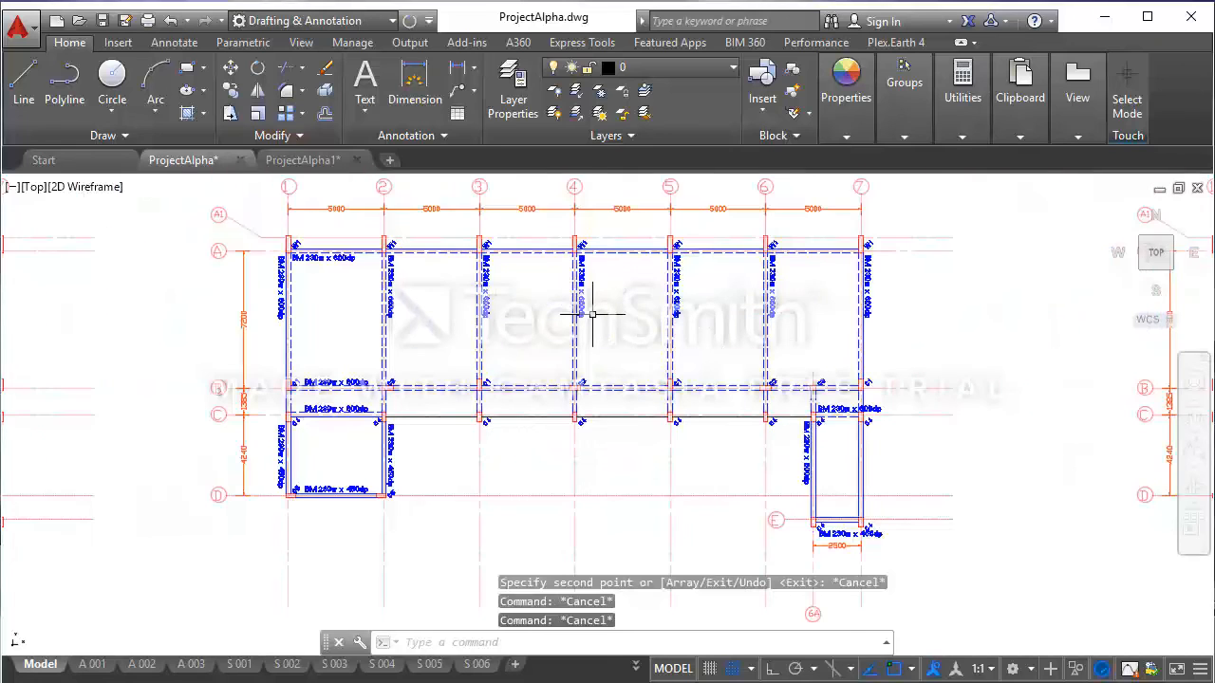